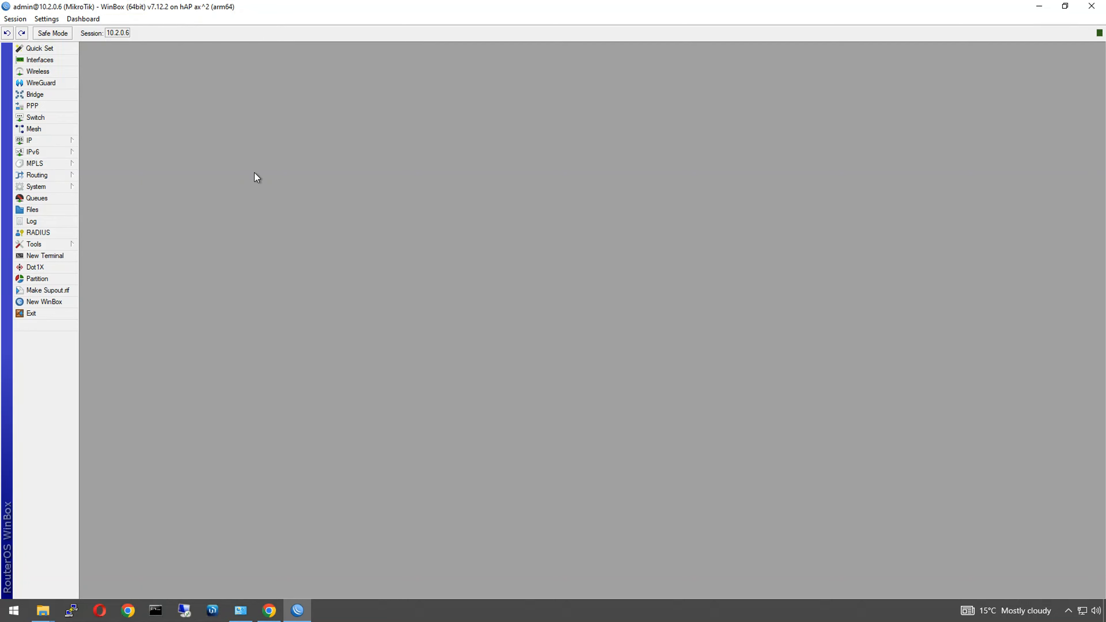
# Switch to the MikroTik download page in Chrome and examine the RouterOS v7 stable and testing release columns
pyautogui.click(269, 610)
pyautogui.scroll(4, 402, 203)
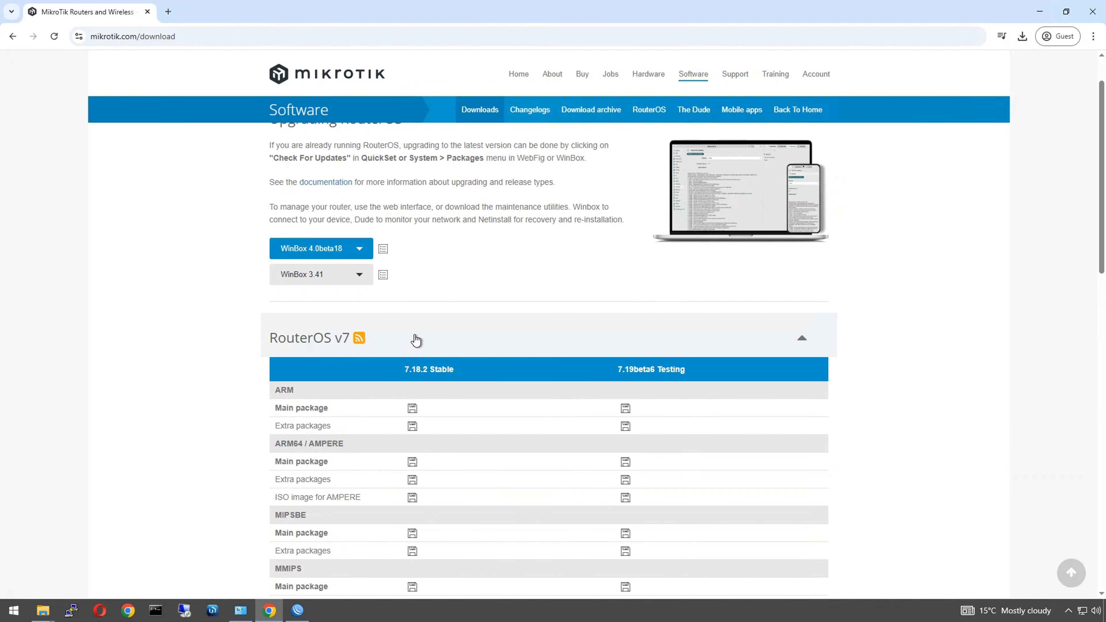
pyautogui.tripleClick(424, 370)
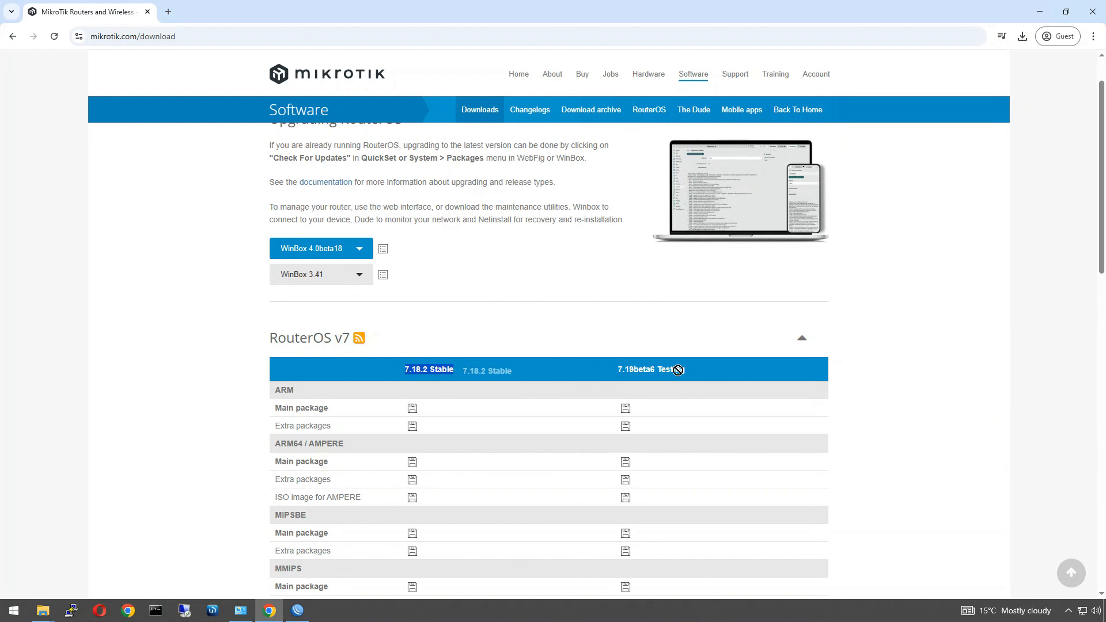
pyautogui.moveTo(679, 369); pyautogui.dragTo(627, 369)
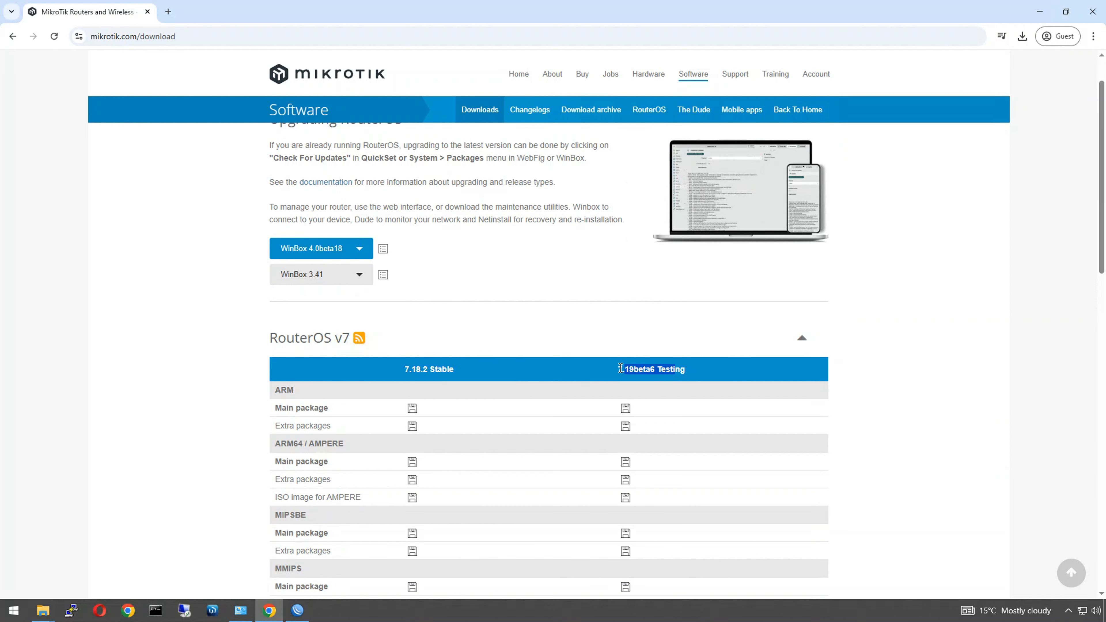
pyautogui.click(641, 371)
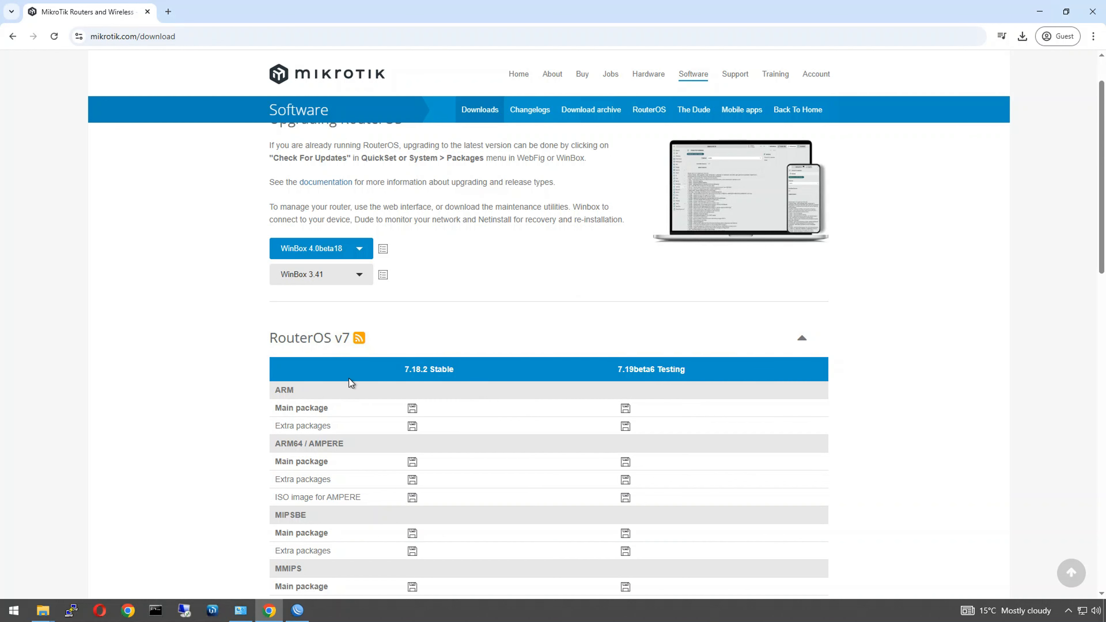
# Examine the processor architectures listed in the RouterOS v7 download table, from ARM through X86
pyautogui.doubleClick(289, 389)
pyautogui.moveTo(338, 444); pyautogui.dragTo(266, 451)
pyautogui.moveTo(338, 516); pyautogui.dragTo(268, 519)
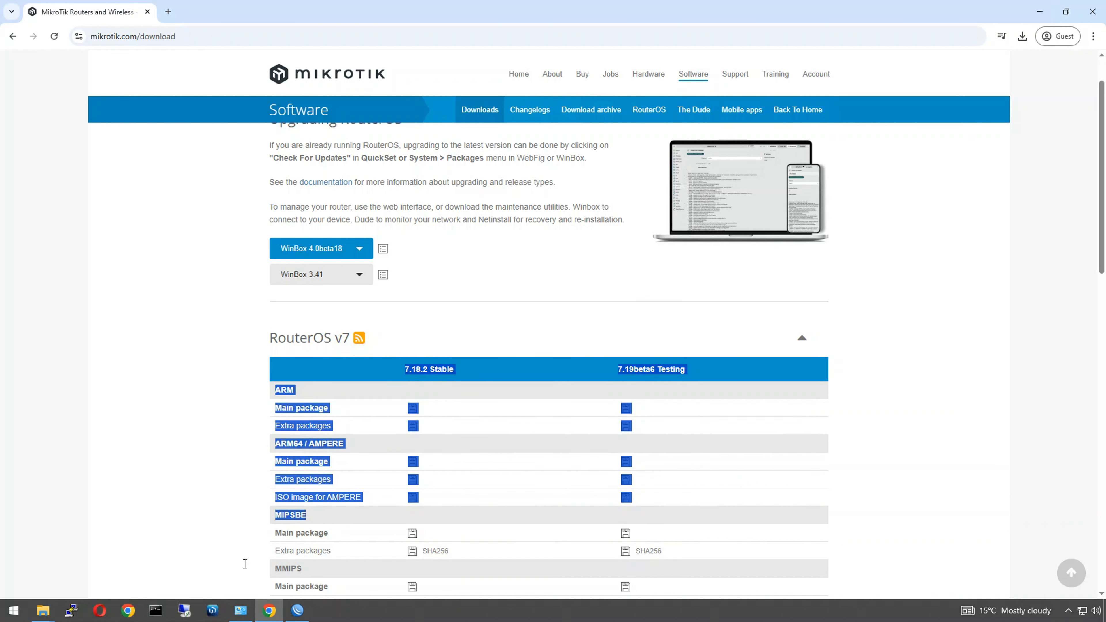
pyautogui.click(279, 548)
pyautogui.scroll(-2, 300, 535)
pyautogui.scroll(-2, 322, 519)
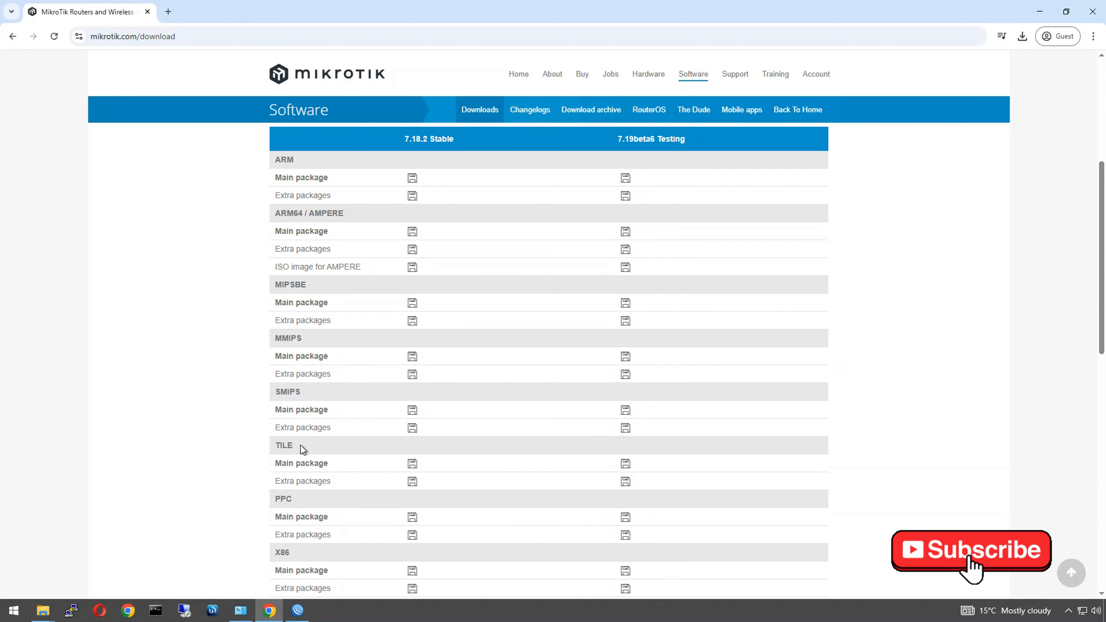
pyautogui.scroll(2, 264, 414)
pyautogui.scroll(1, 307, 486)
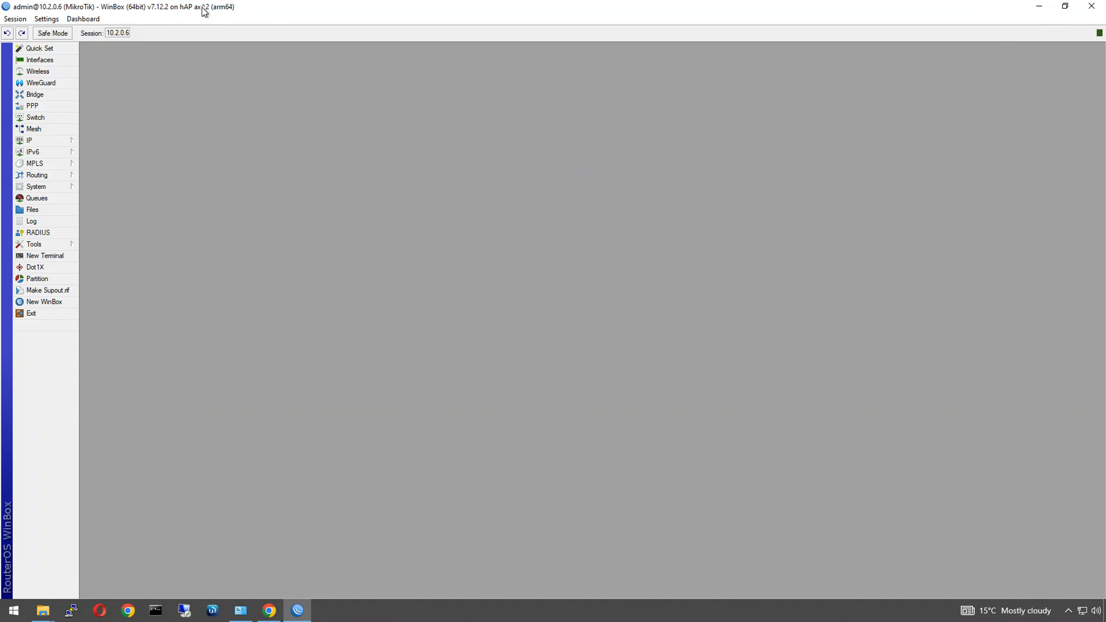
# Check the router's architecture in the WinBox title and examine the matching ARM64 package entries on the MikroTik download page in Chrome
pyautogui.moveTo(213, 9); pyautogui.dragTo(226, 10)
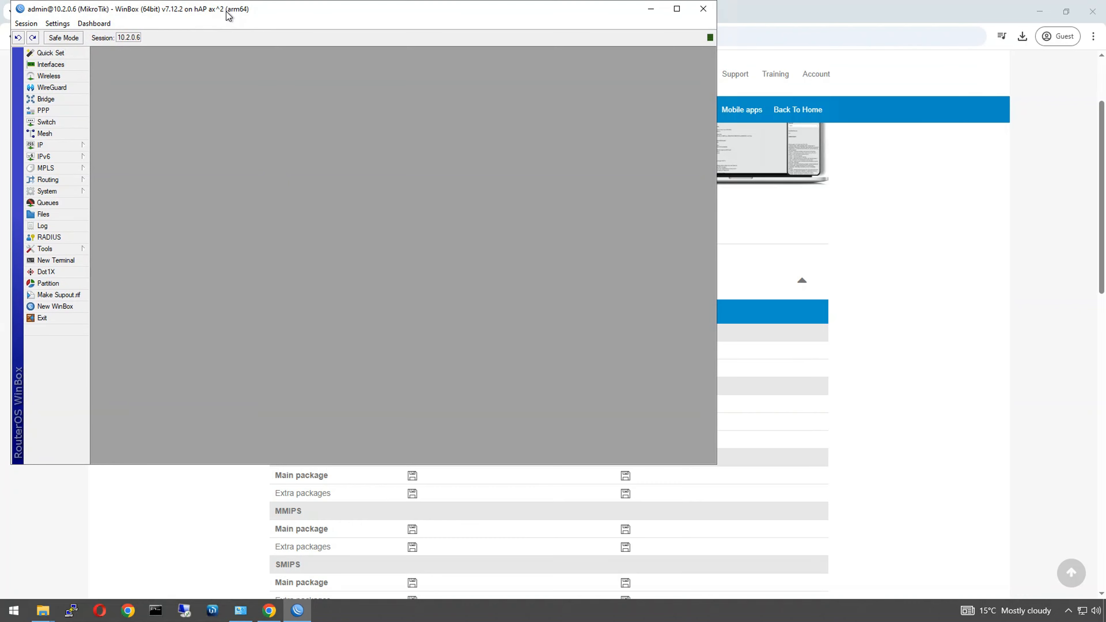
pyautogui.doubleClick(225, 10)
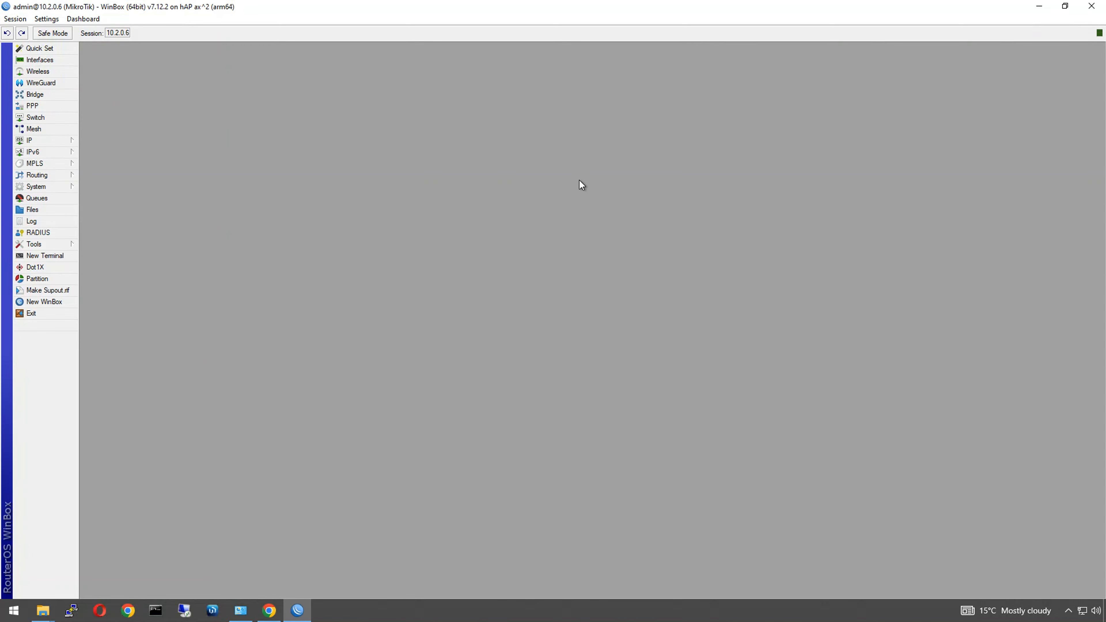
pyautogui.click(279, 612)
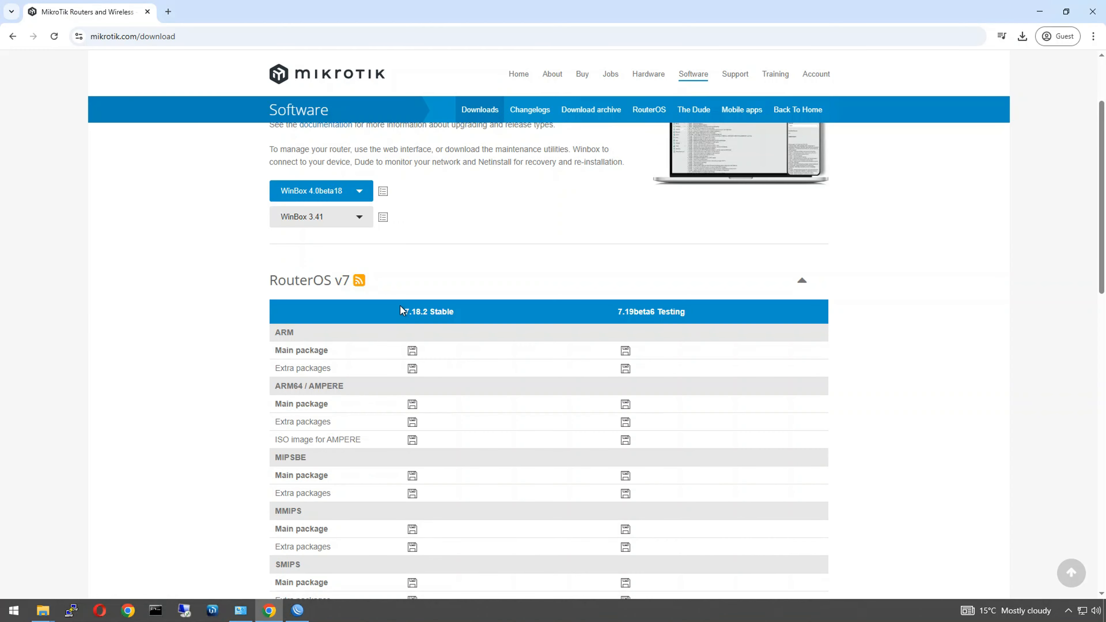
pyautogui.doubleClick(289, 386)
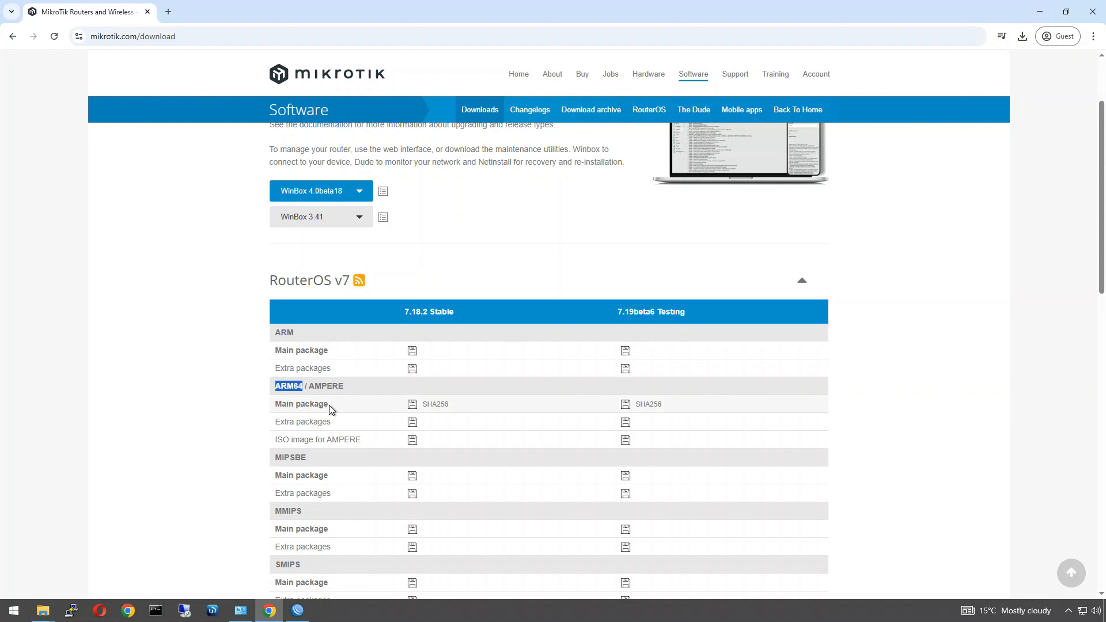
pyautogui.moveTo(329, 409)
pyautogui.mouseDown()
pyautogui.moveTo(272, 405)
pyautogui.moveTo(279, 424)
pyautogui.moveTo(333, 426)
pyautogui.mouseUp()
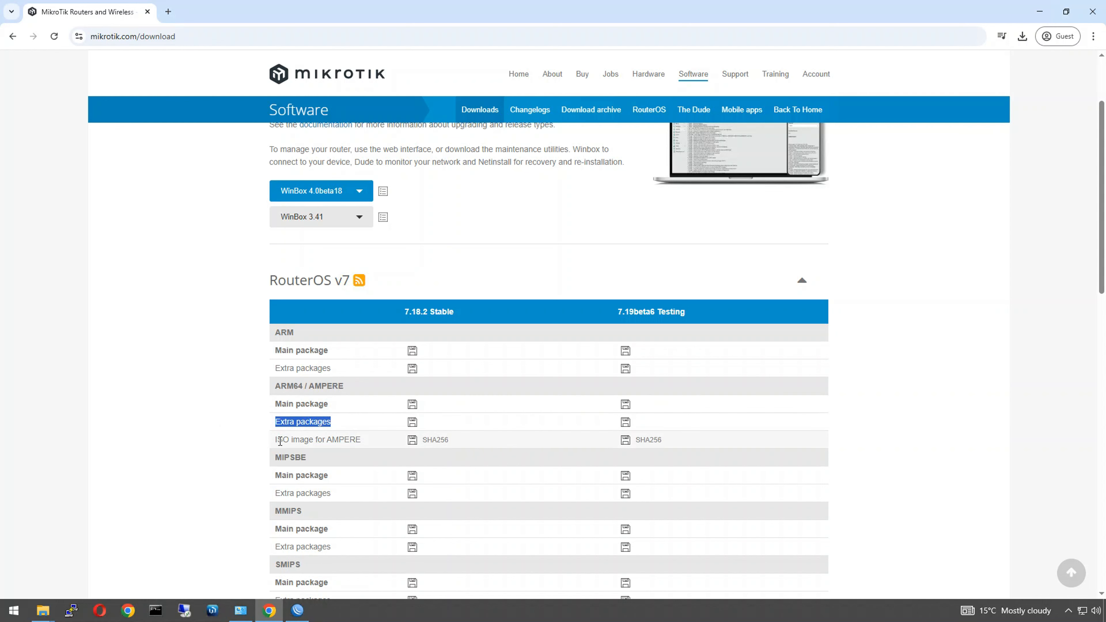
pyautogui.moveTo(276, 440); pyautogui.dragTo(366, 444)
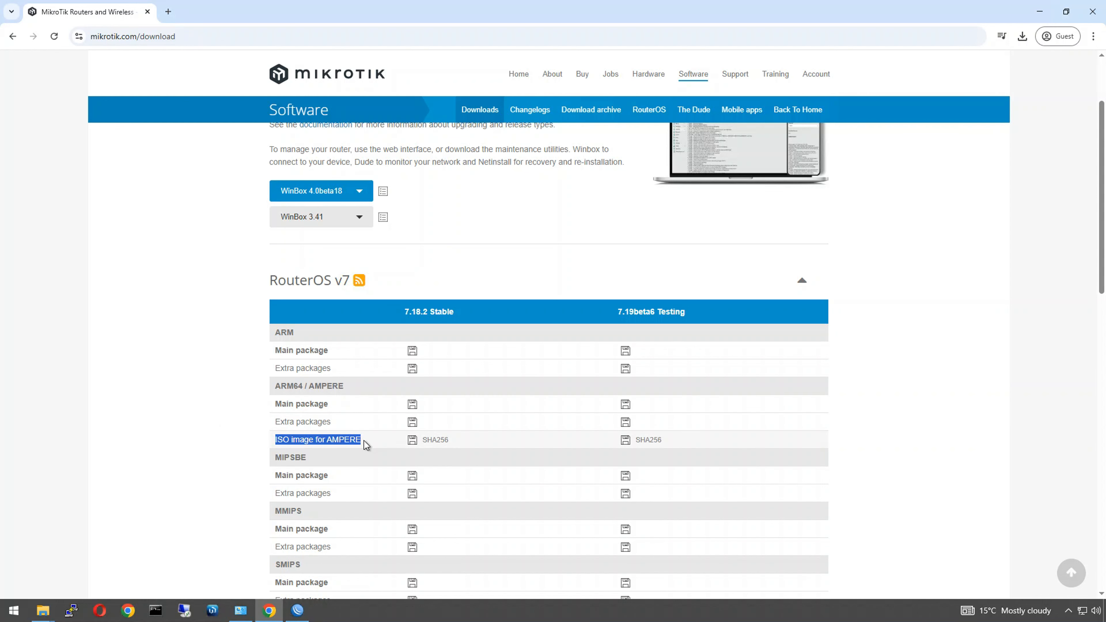
pyautogui.click(283, 441)
# Expand the Cloud Hosted Router section and examine its available images and the SwitchOS entries below
pyautogui.scroll(-10, 284, 454)
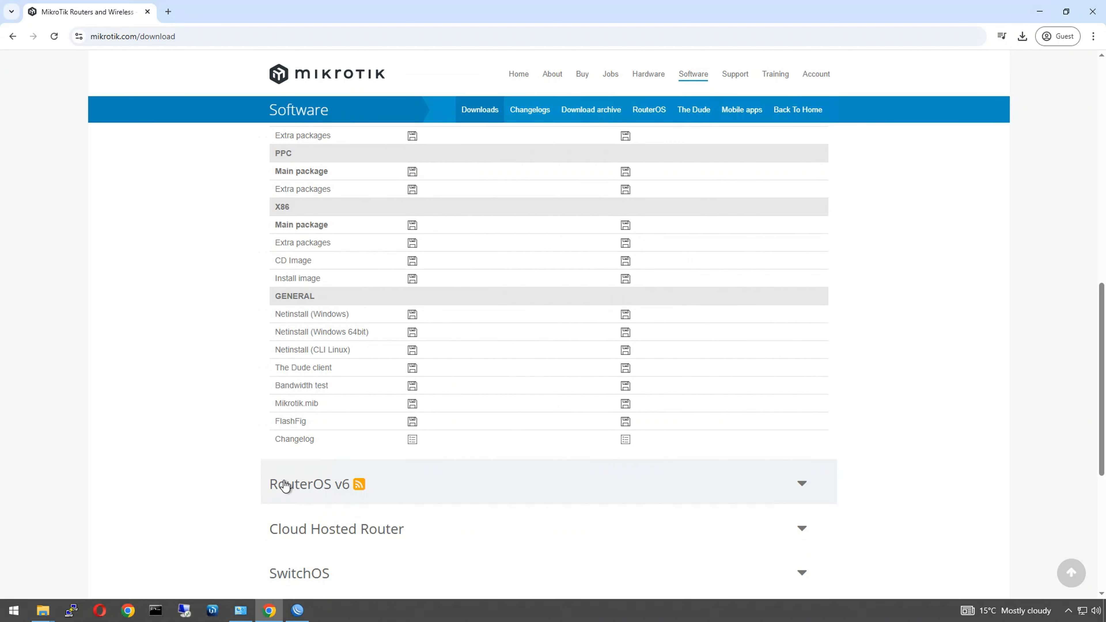
pyautogui.click(377, 531)
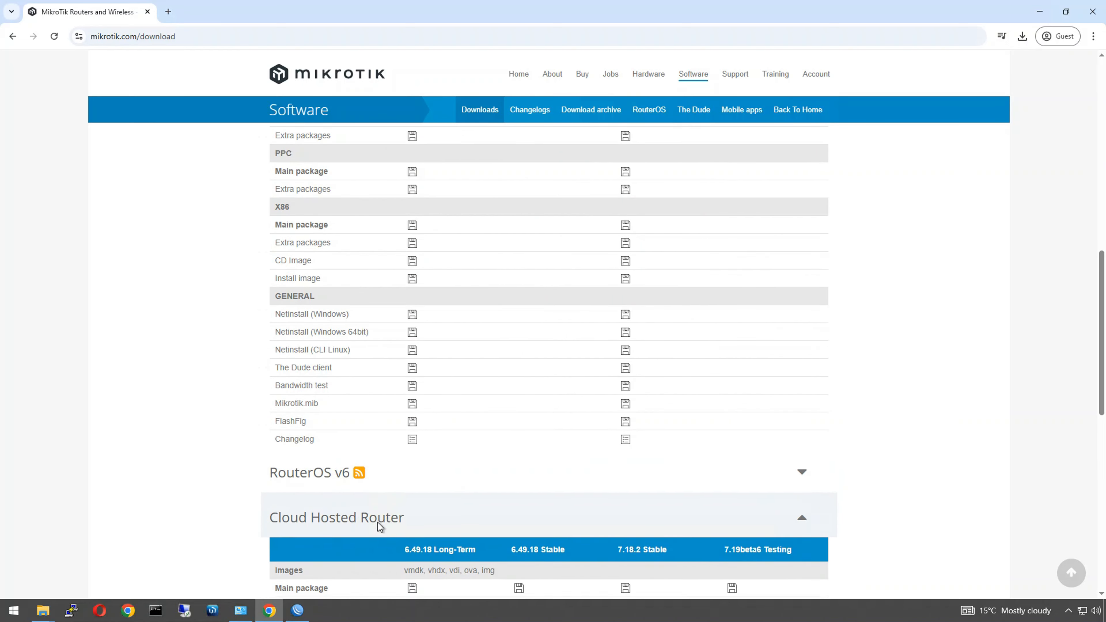
pyautogui.scroll(-2, 338, 491)
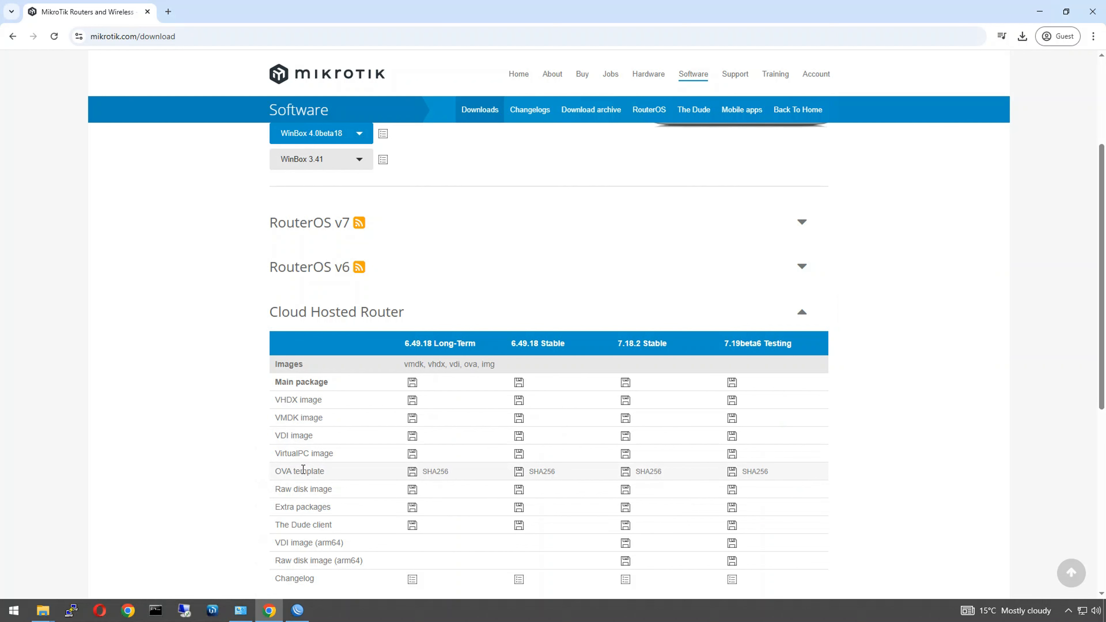
pyautogui.scroll(-1, 311, 566)
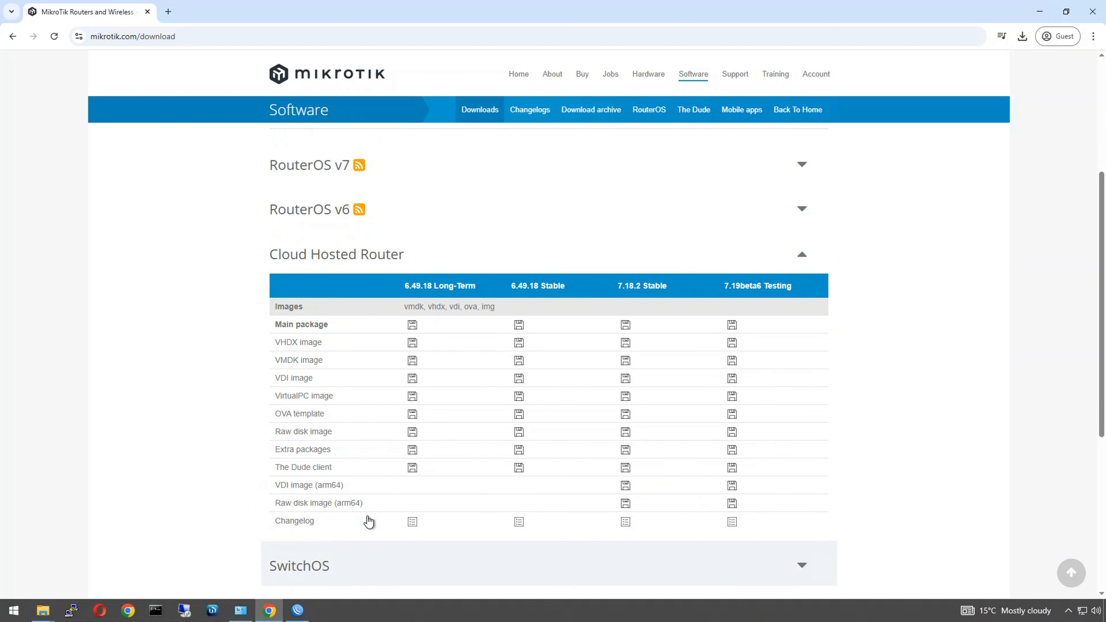
pyautogui.scroll(-2, 363, 510)
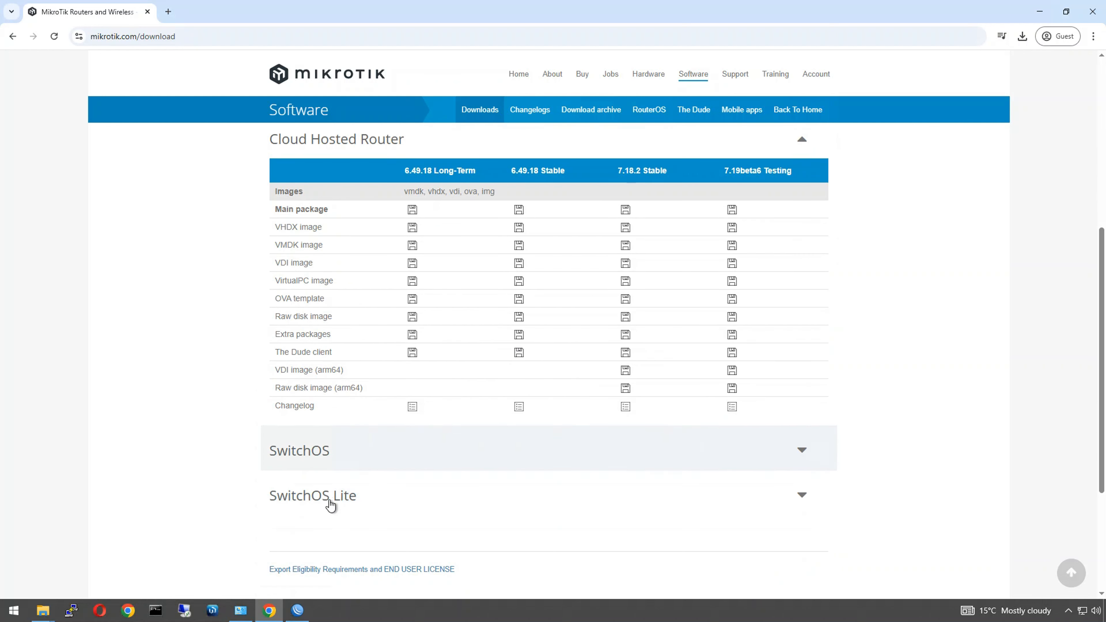
pyautogui.scroll(5, 335, 474)
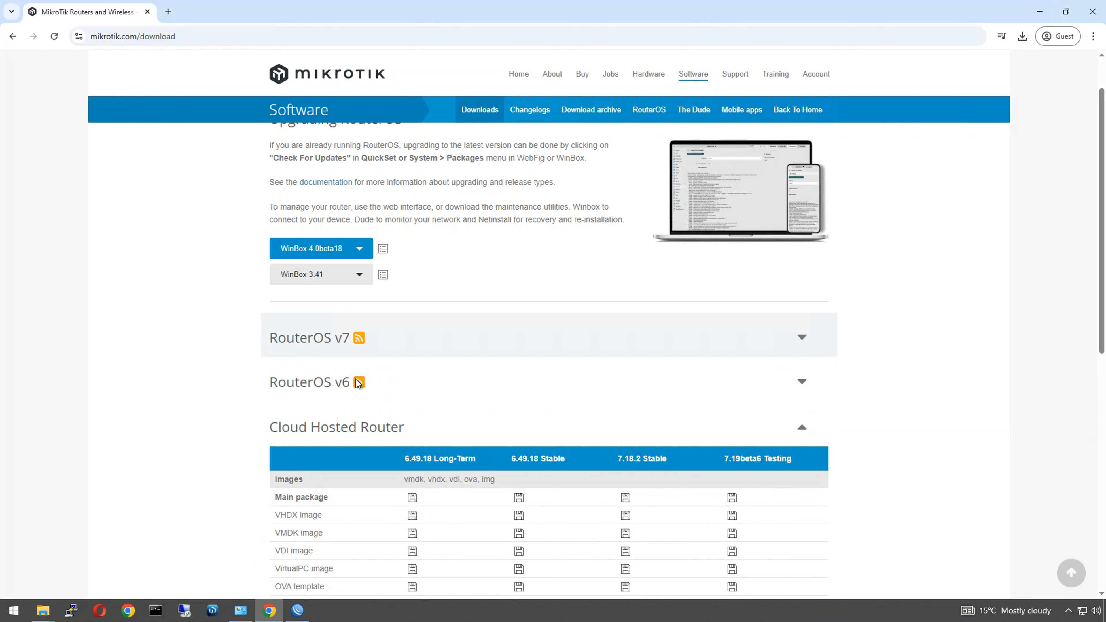
pyautogui.click(551, 387)
pyautogui.click(359, 382)
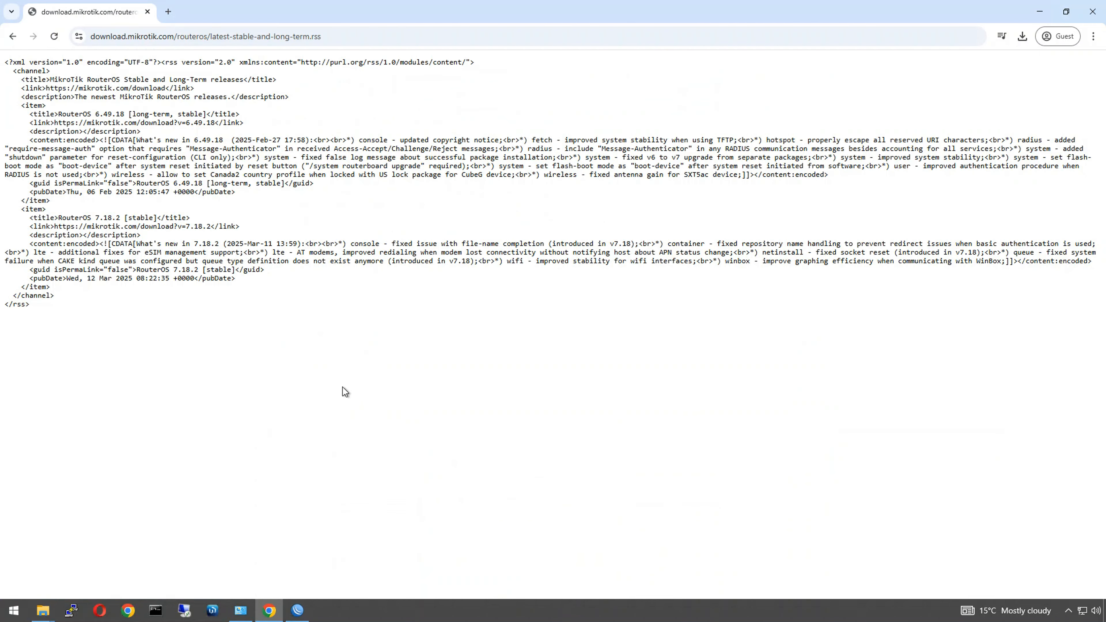
pyautogui.click(12, 36)
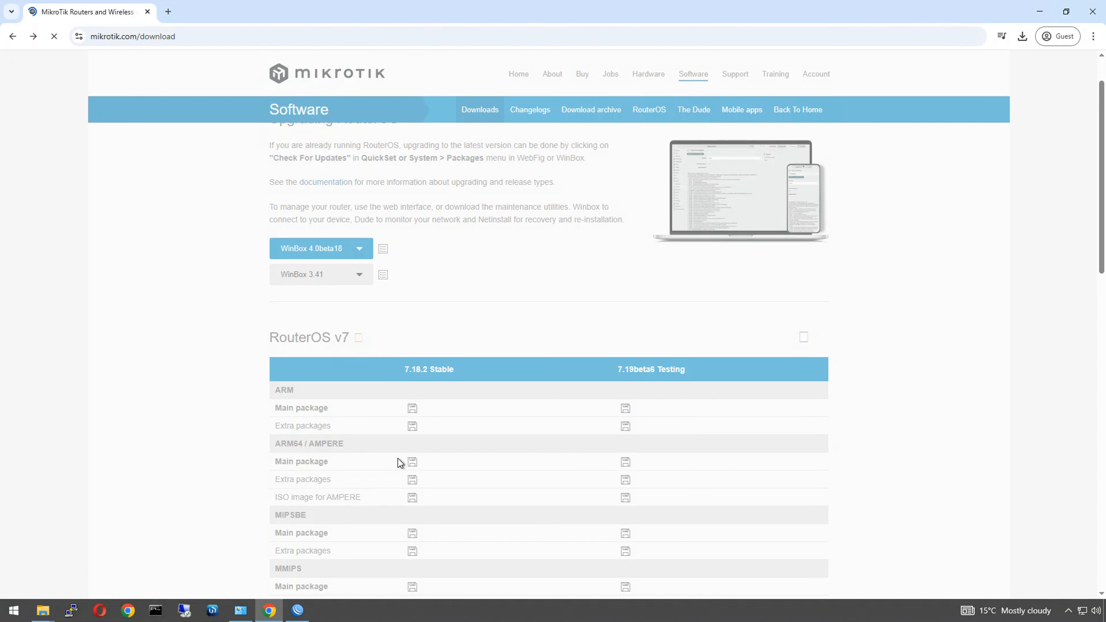
# Expand the RouterOS v6 section and examine its long-term and stable packages for each architecture
pyautogui.scroll(-10, 584, 494)
pyautogui.scroll(2, 398, 291)
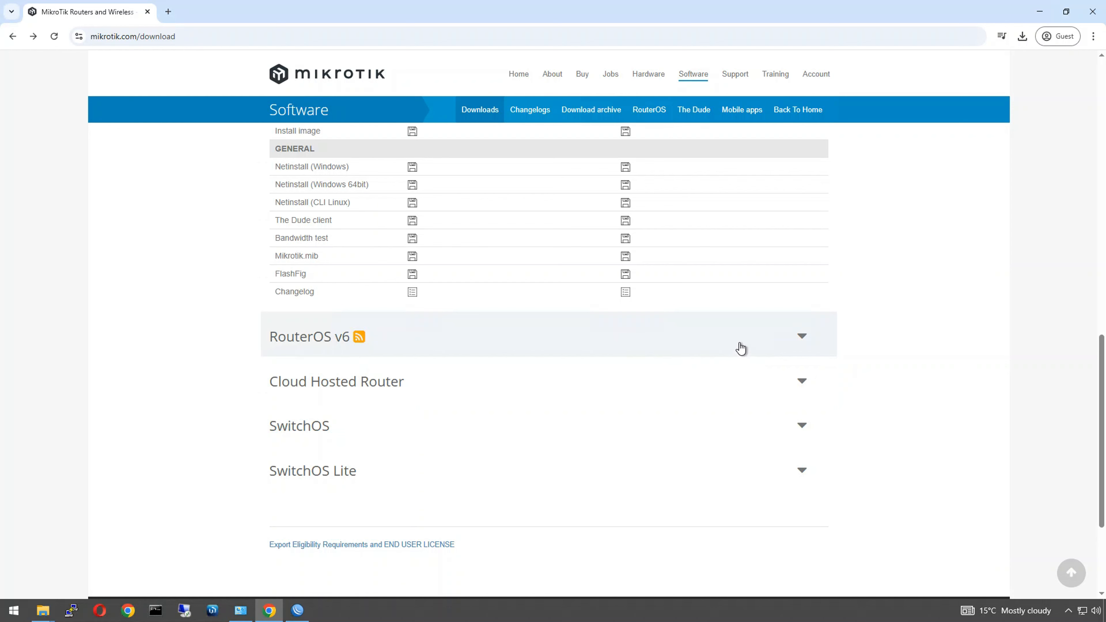
pyautogui.click(802, 336)
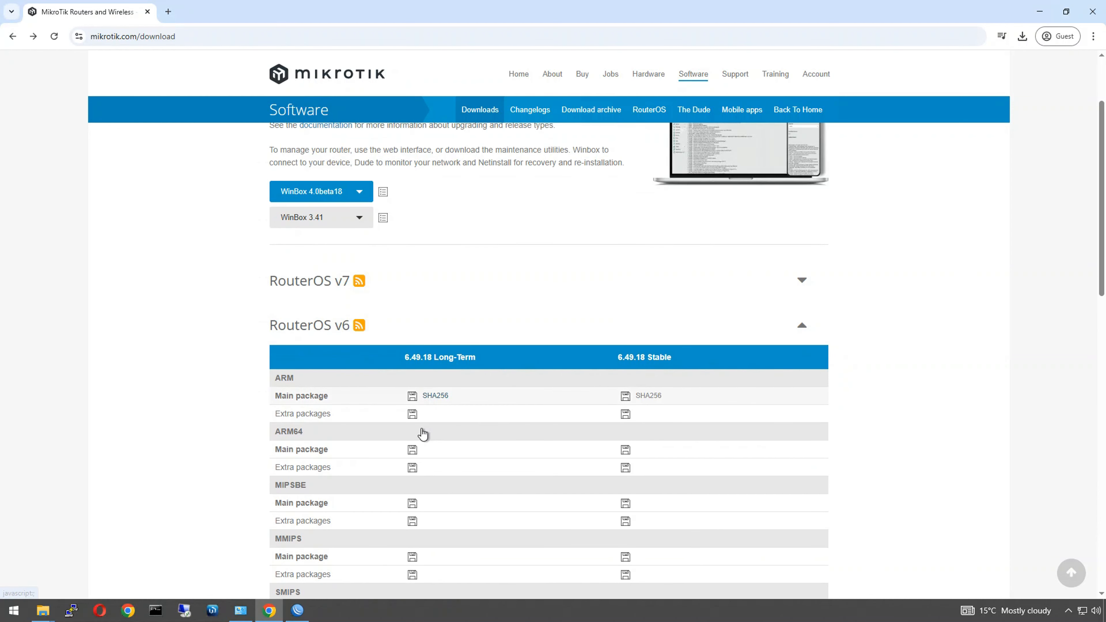
pyautogui.scroll(-3, 419, 432)
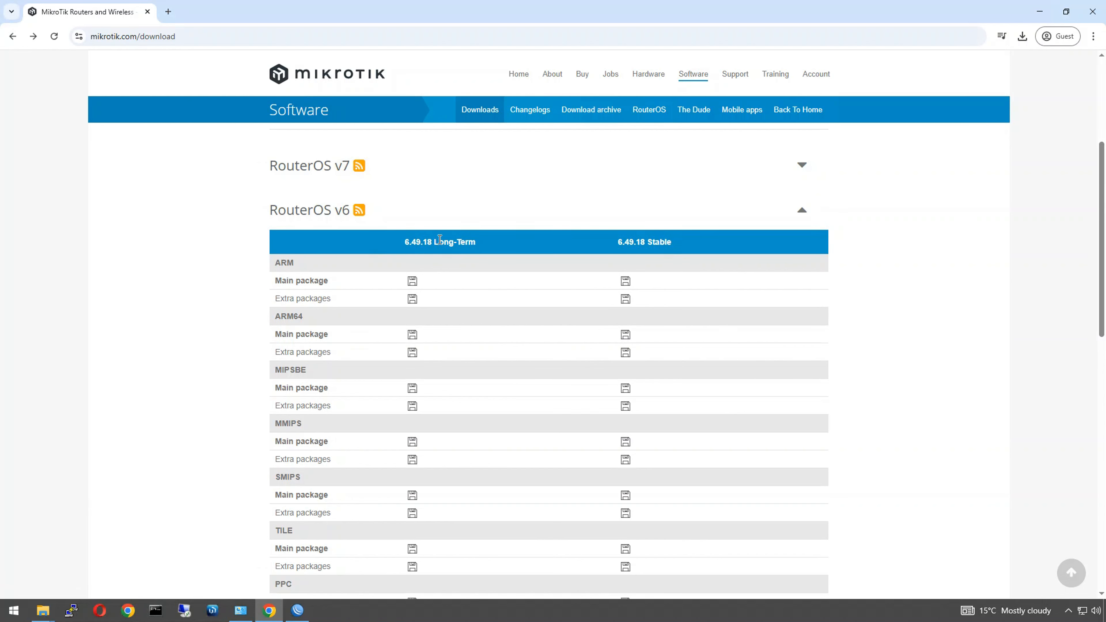
pyautogui.scroll(-4, 461, 431)
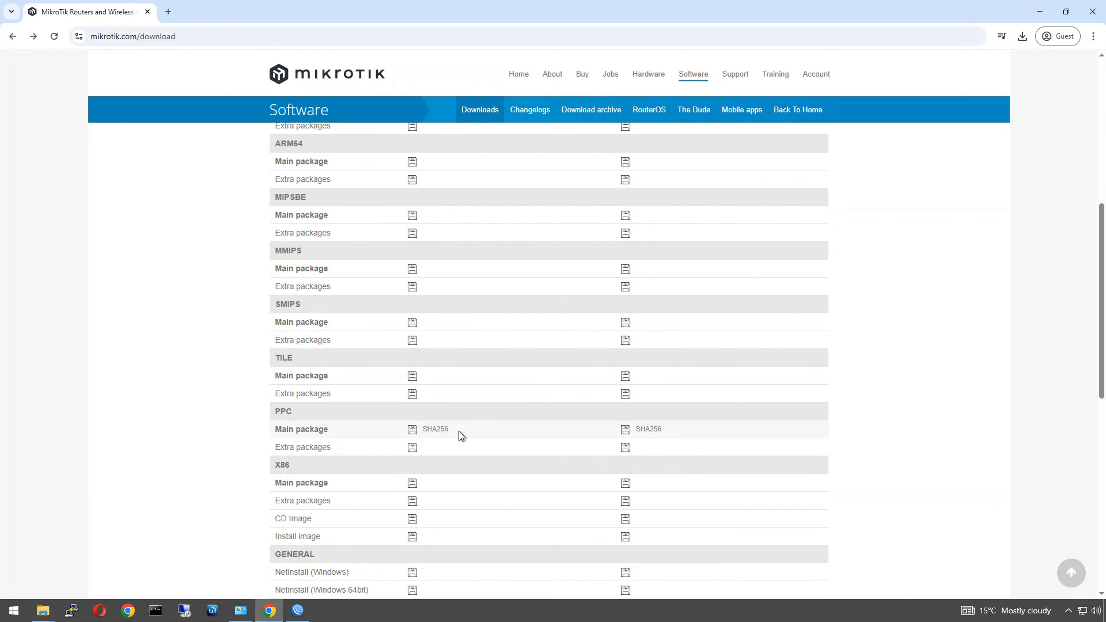
pyautogui.scroll(9, 458, 430)
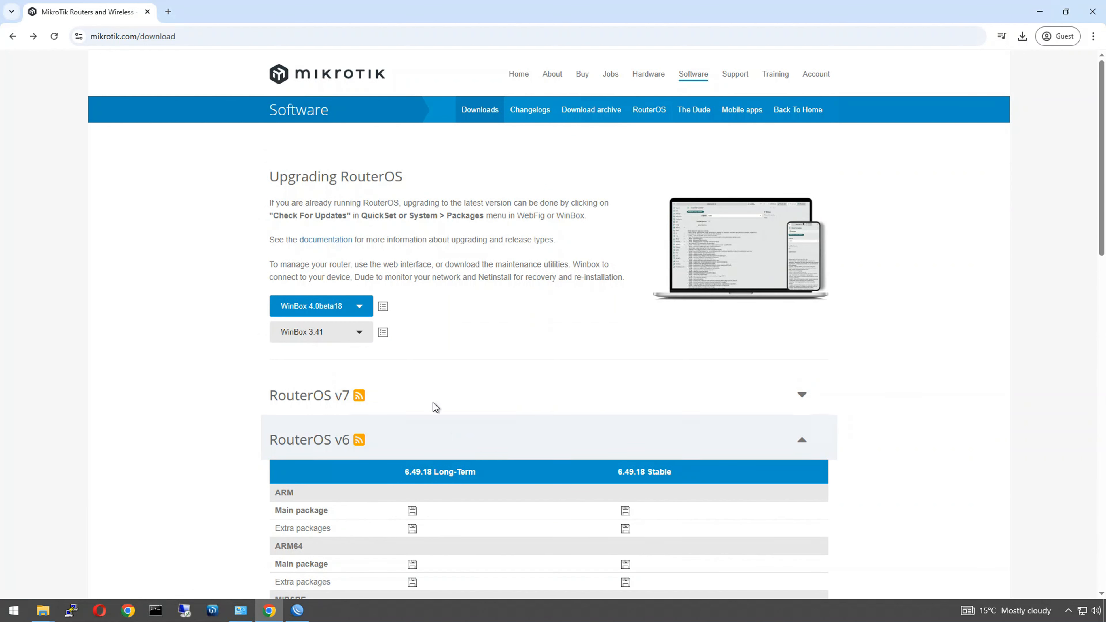
# Expand the RouterOS v7 section again and compare its stable release with the version in the WinBox title
pyautogui.click(803, 395)
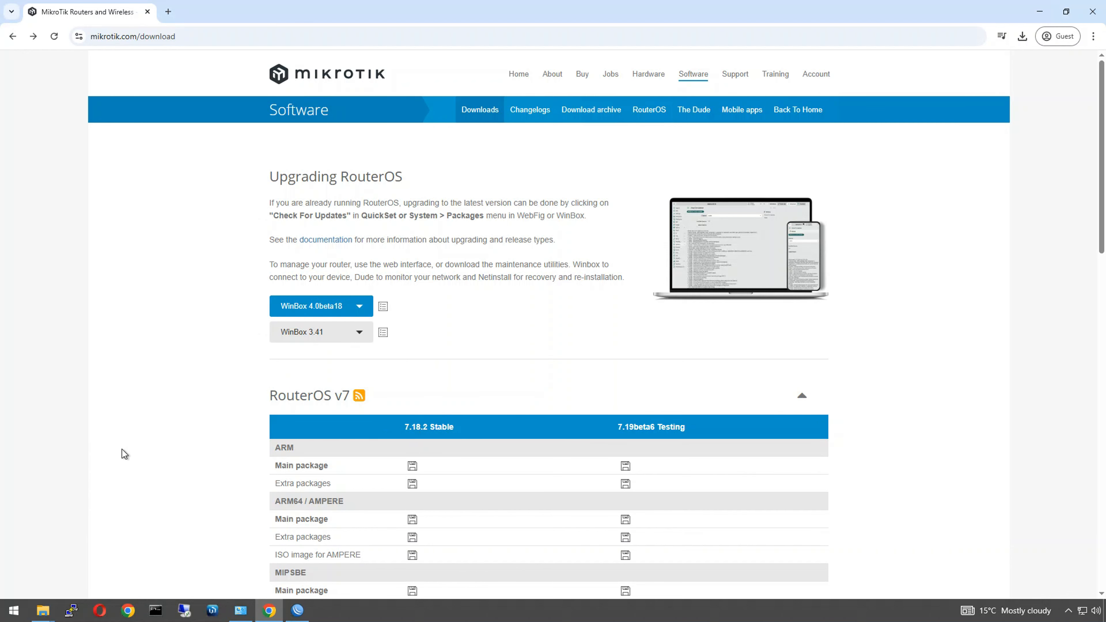
pyautogui.click(298, 610)
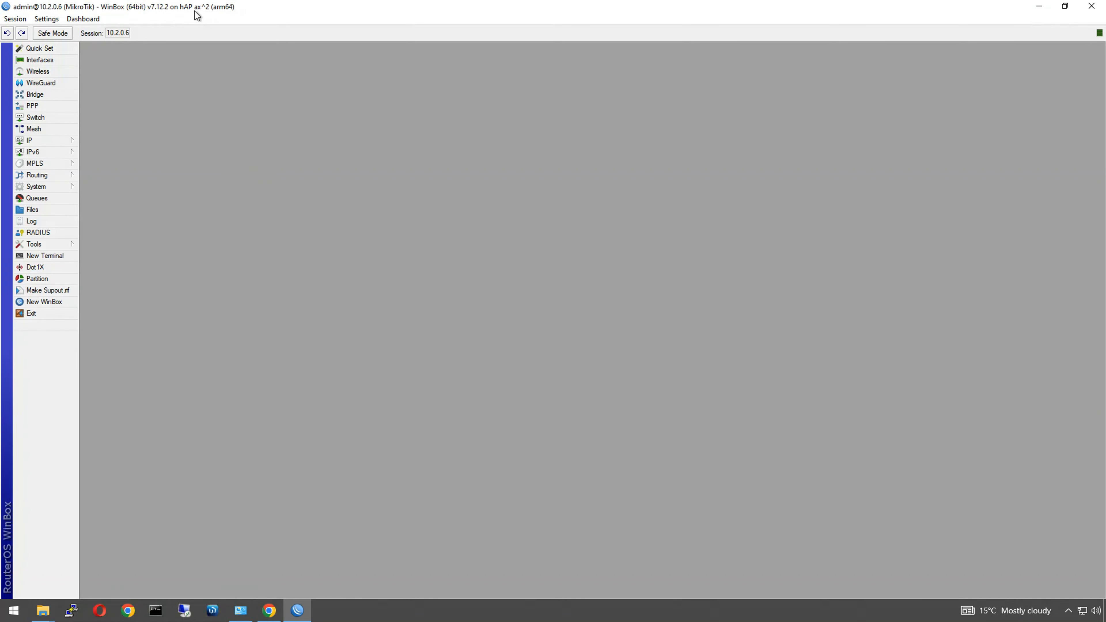
pyautogui.click(300, 611)
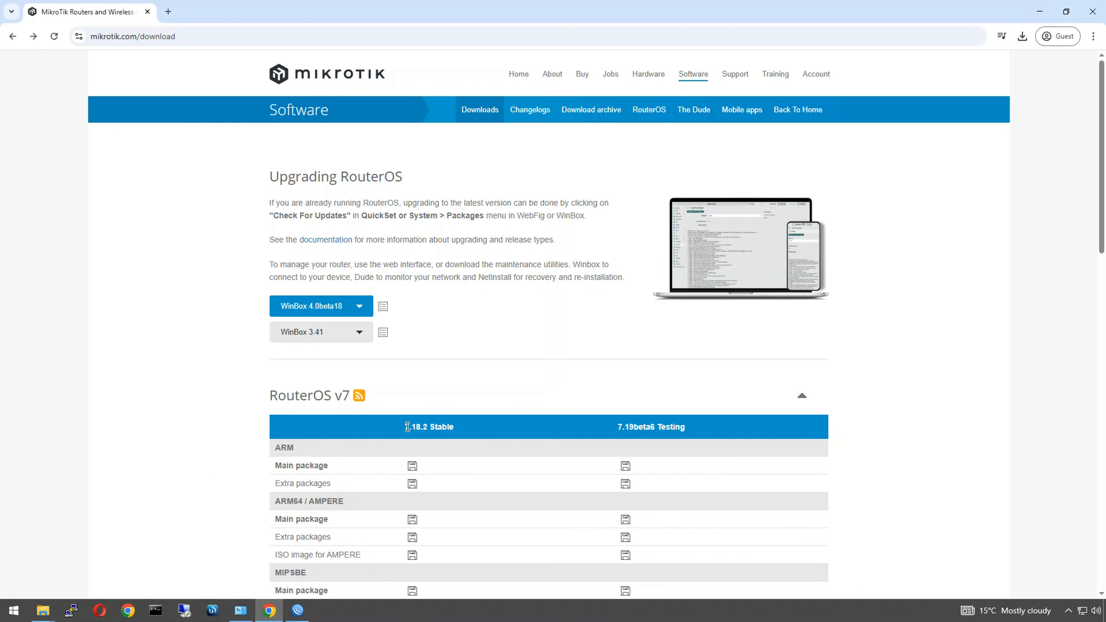
pyautogui.moveTo(422, 428); pyautogui.dragTo(426, 428)
pyautogui.click(216, 428)
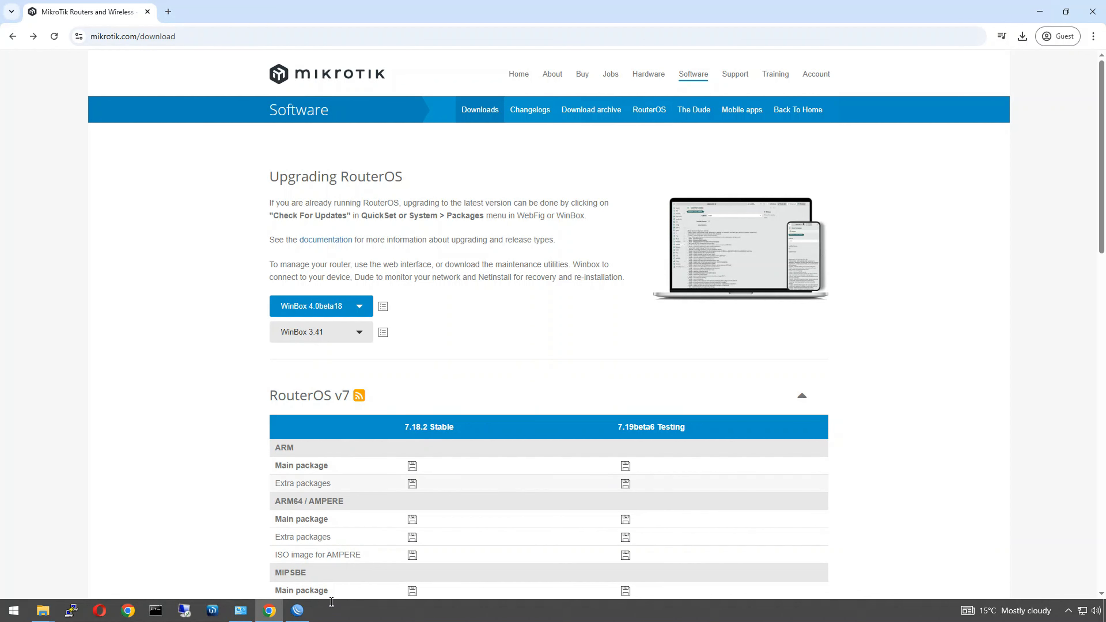
# Switch to WinBox and open the router's wireless tables and its list of installed packages
pyautogui.hotkey('alt', 'Tab')
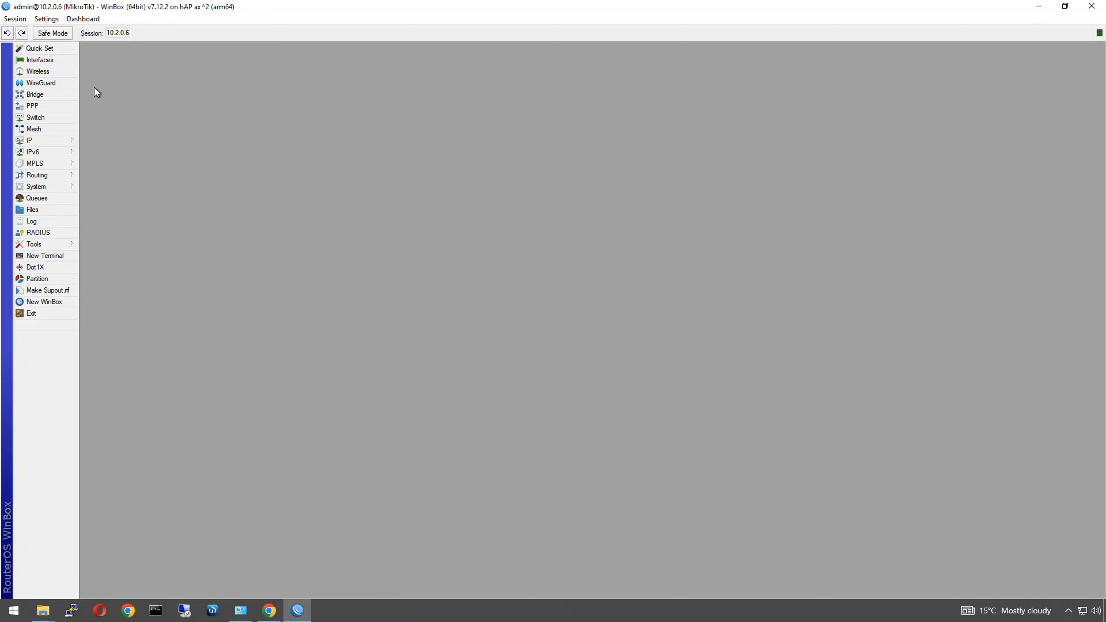
pyautogui.click(59, 73)
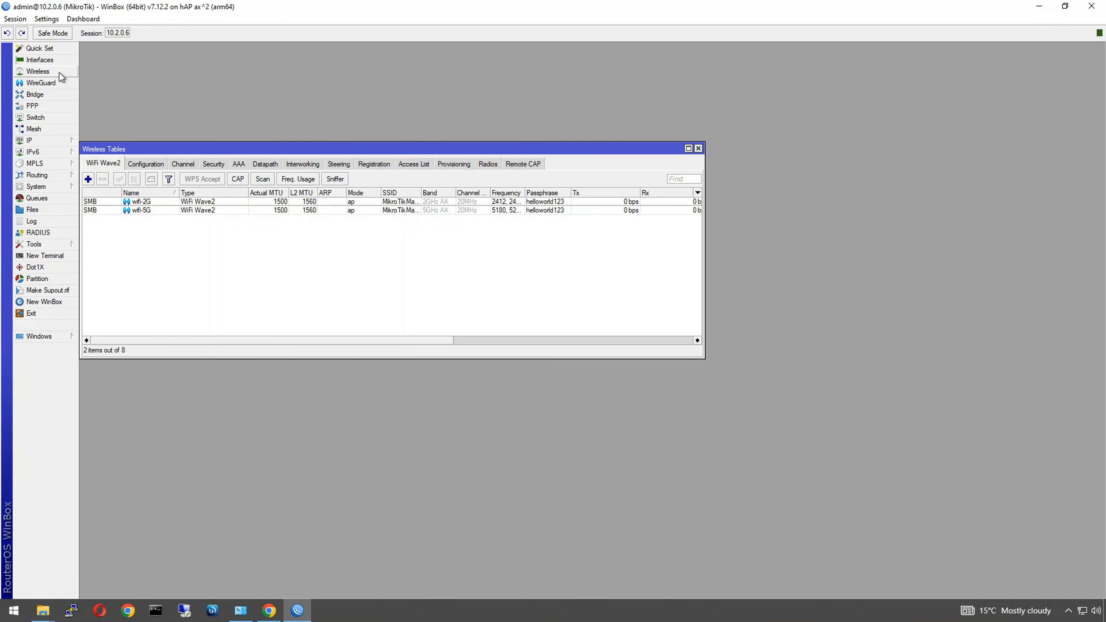
pyautogui.moveTo(118, 149); pyautogui.dragTo(162, 83)
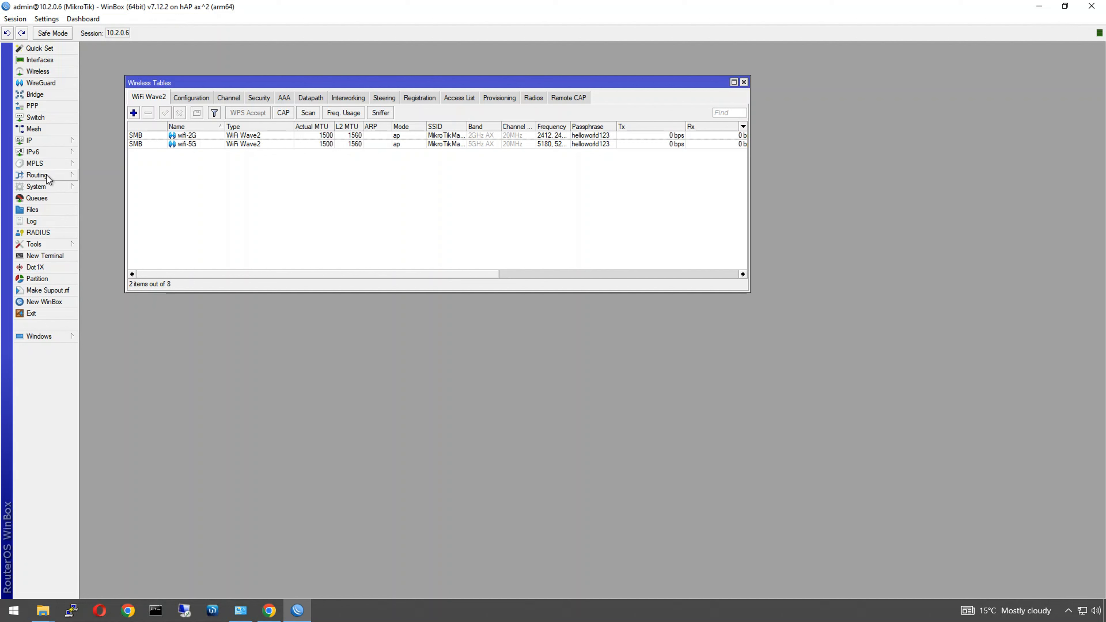
pyautogui.click(53, 190)
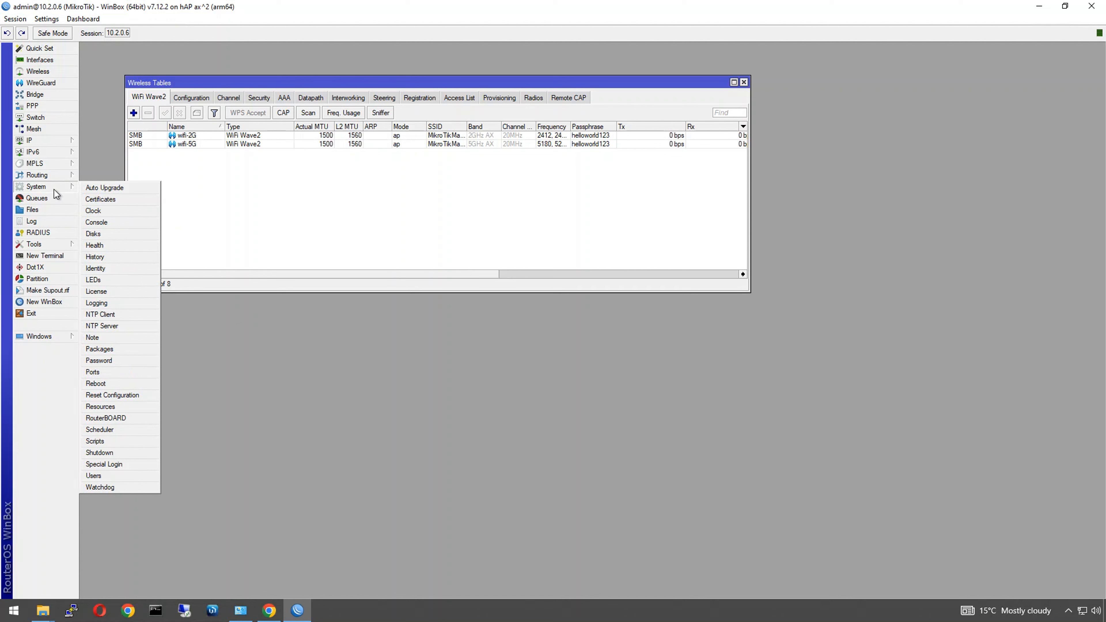
pyautogui.click(104, 349)
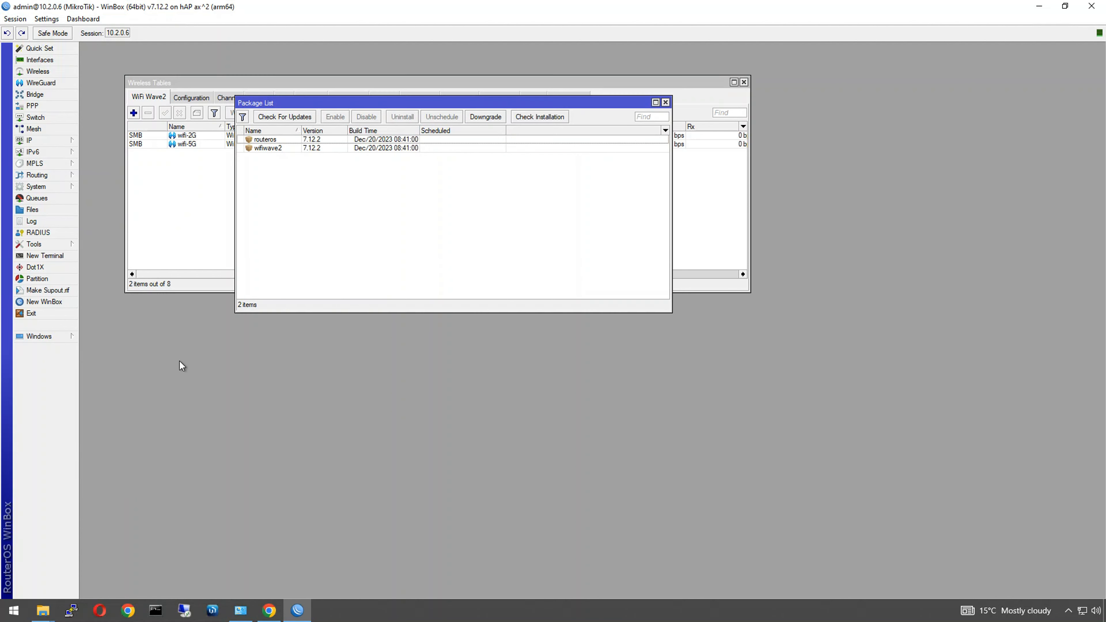
# Compare the wifiwave2 package with the wireless tables by moving the package list clear of them, and close the wireless tables
pyautogui.click(263, 150)
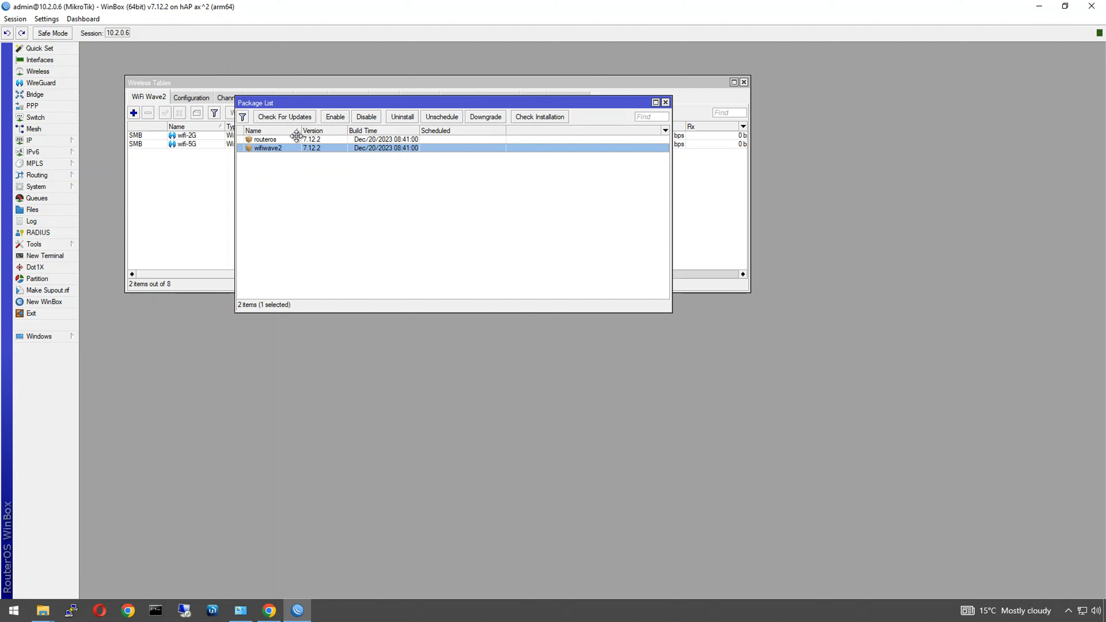
pyautogui.moveTo(291, 103); pyautogui.dragTo(254, 332)
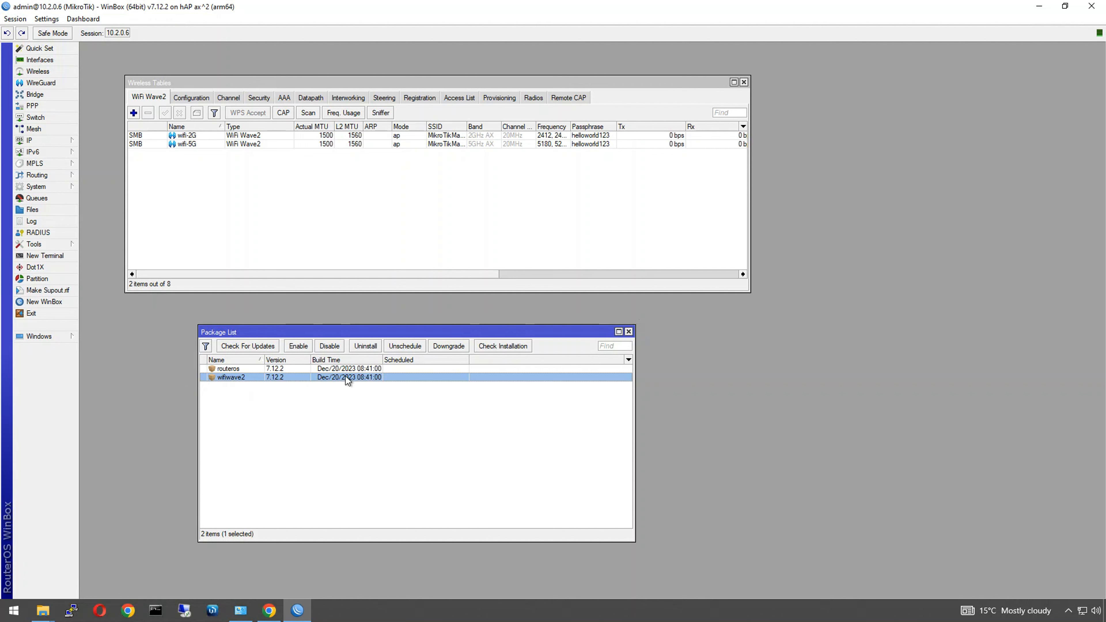
pyautogui.moveTo(581, 333); pyautogui.dragTo(861, 351)
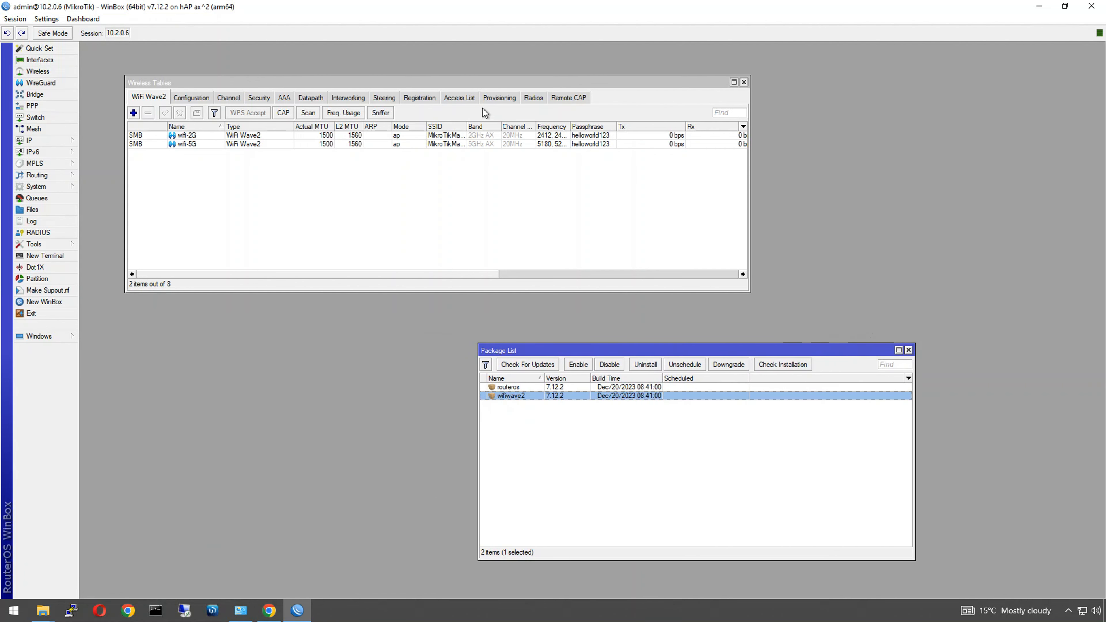
pyautogui.click(743, 82)
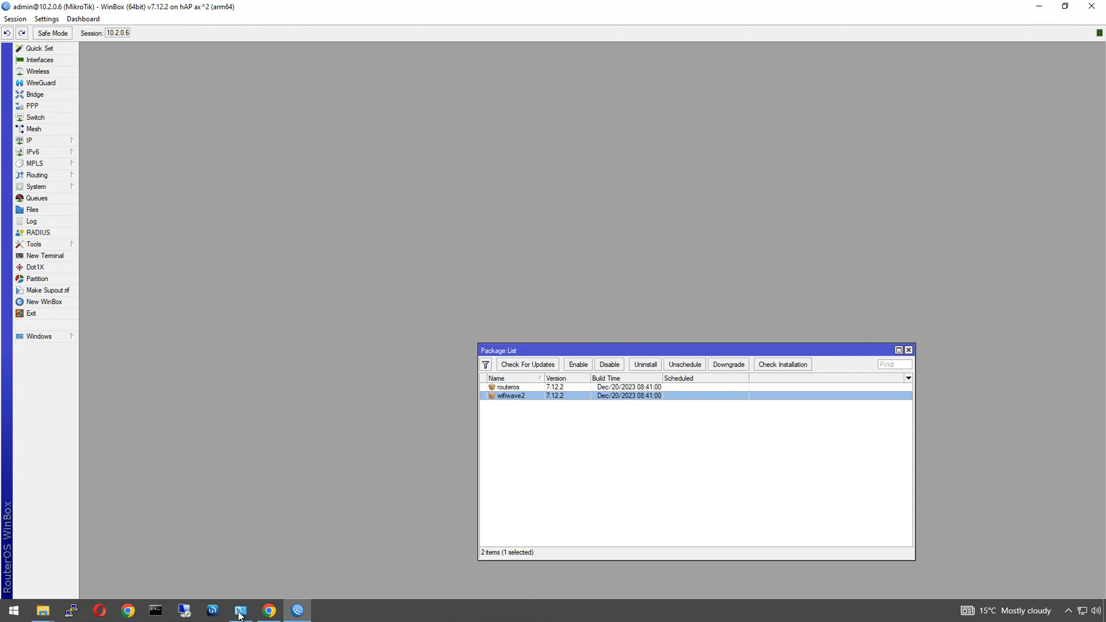
# Compare the browser's download page with WinBox's update check, examining the release notes and the available update channels
pyautogui.click(269, 610)
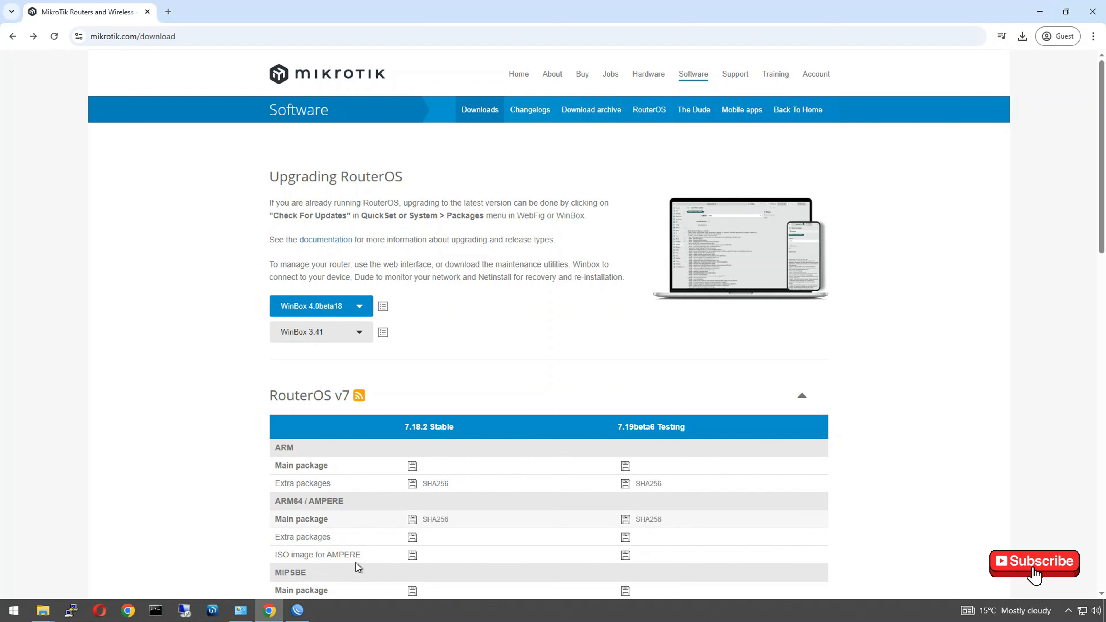
pyautogui.click(297, 610)
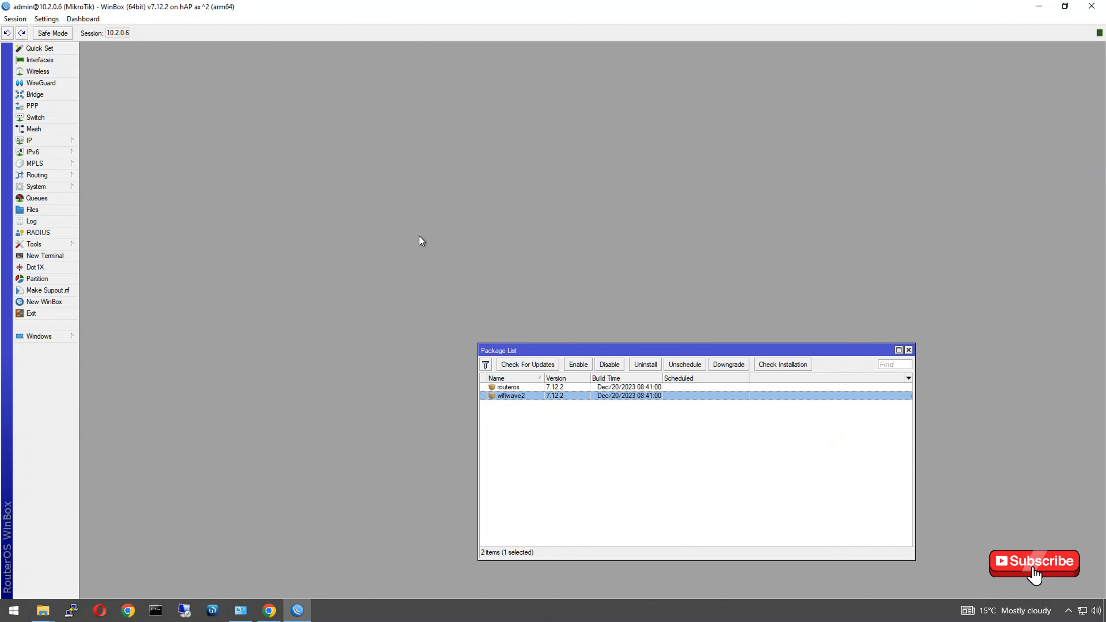
pyautogui.moveTo(511, 351); pyautogui.dragTo(408, 192)
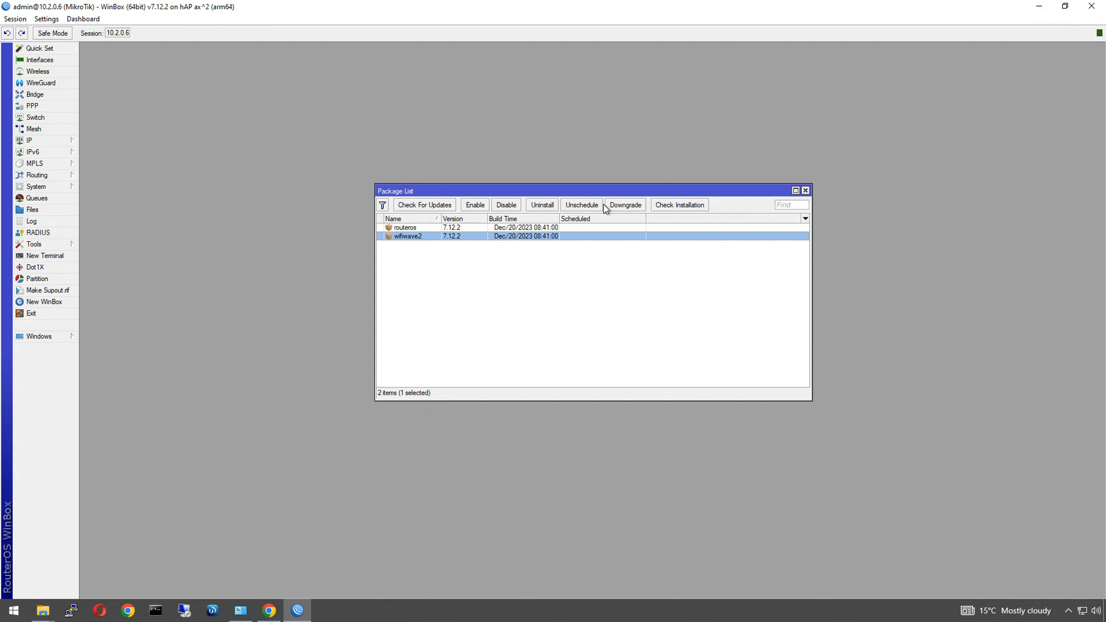
pyautogui.click(420, 205)
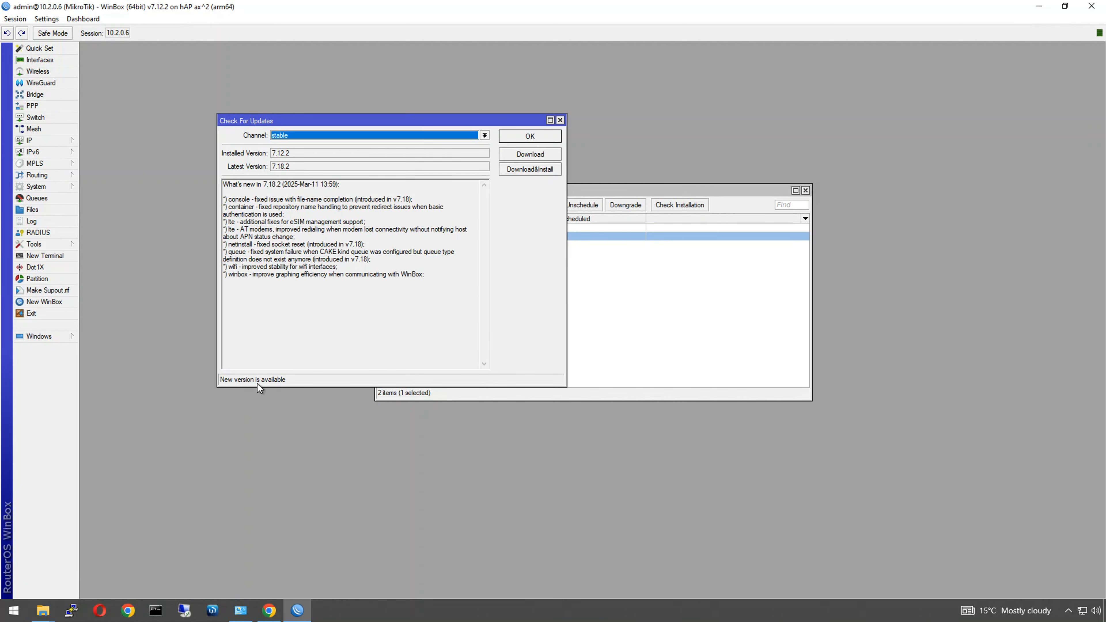
pyautogui.click(316, 187)
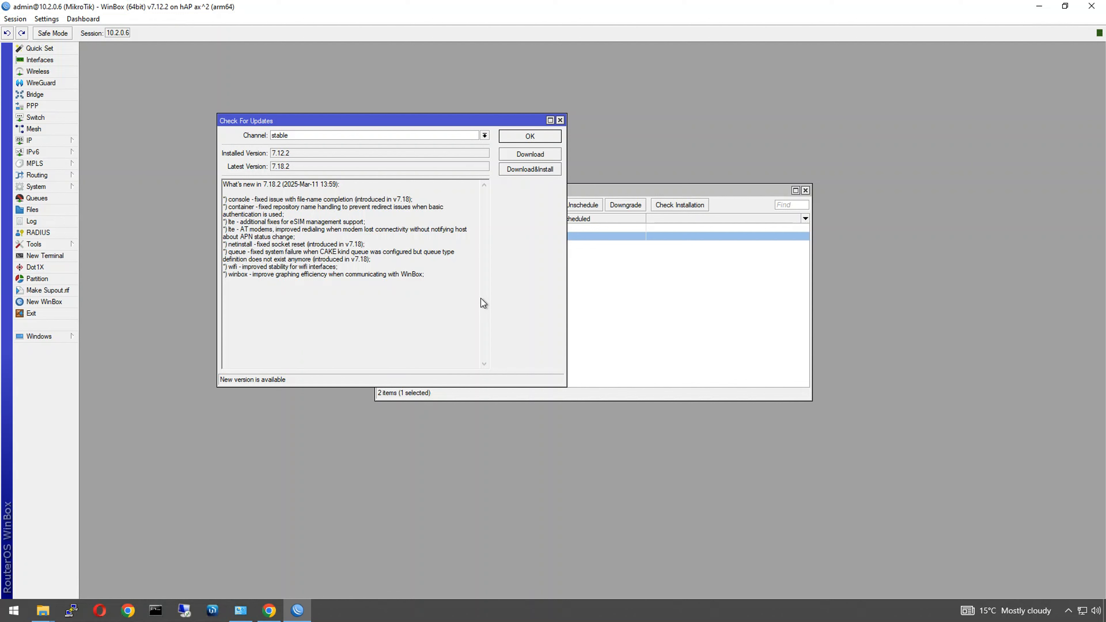
pyautogui.click(484, 135)
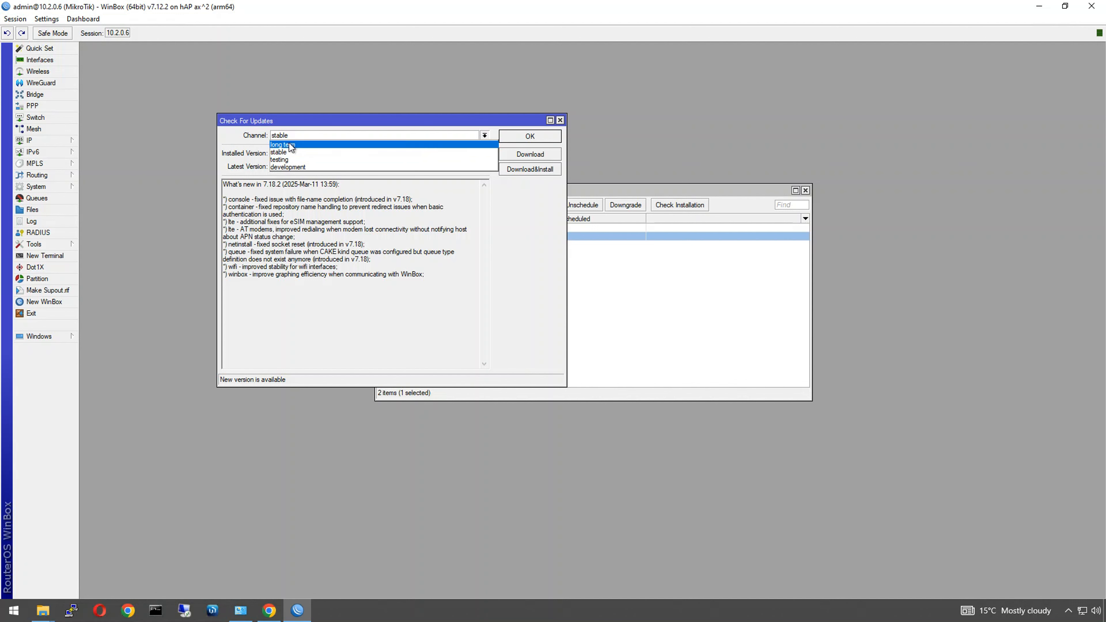
# Switch to the browser's download page and examine the long-term release in the RouterOS v6 section, leaving that section collapsed
pyautogui.click(300, 614)
pyautogui.scroll(-8, 433, 422)
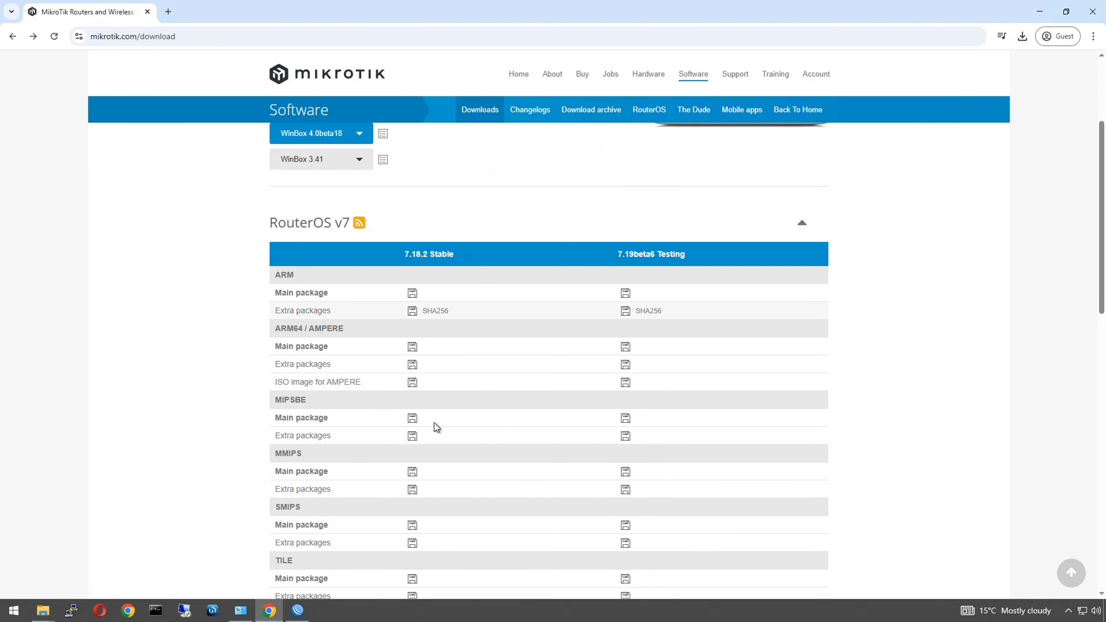
pyautogui.scroll(-8, 433, 422)
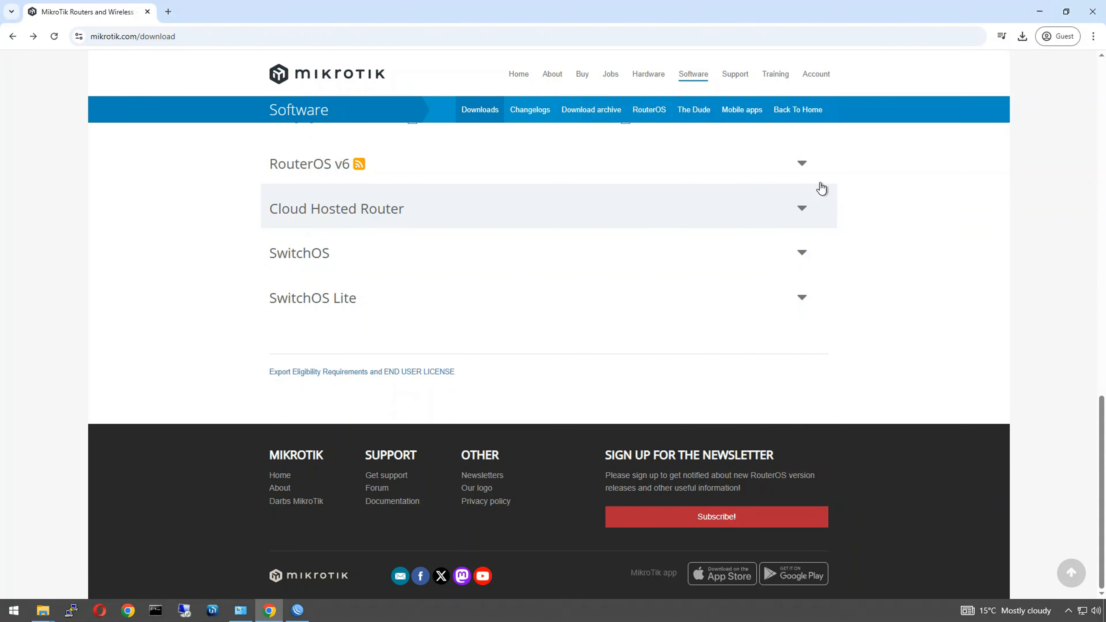
pyautogui.click(799, 165)
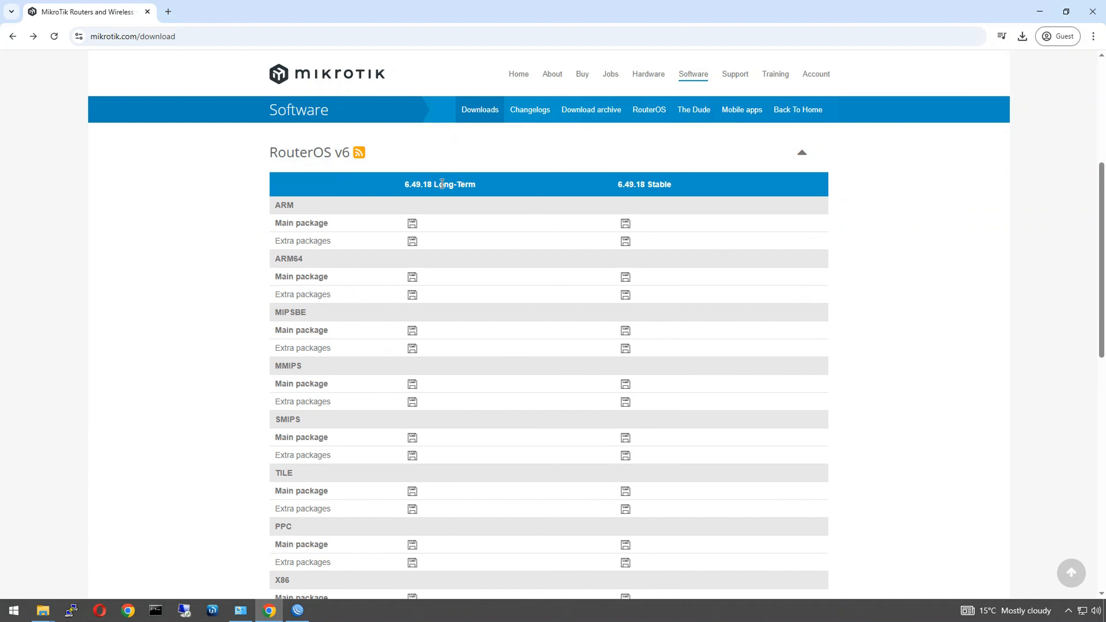
pyautogui.moveTo(402, 183)
pyautogui.mouseDown()
pyautogui.moveTo(437, 185)
pyautogui.moveTo(396, 193)
pyautogui.mouseUp()
pyautogui.scroll(4, 234, 346)
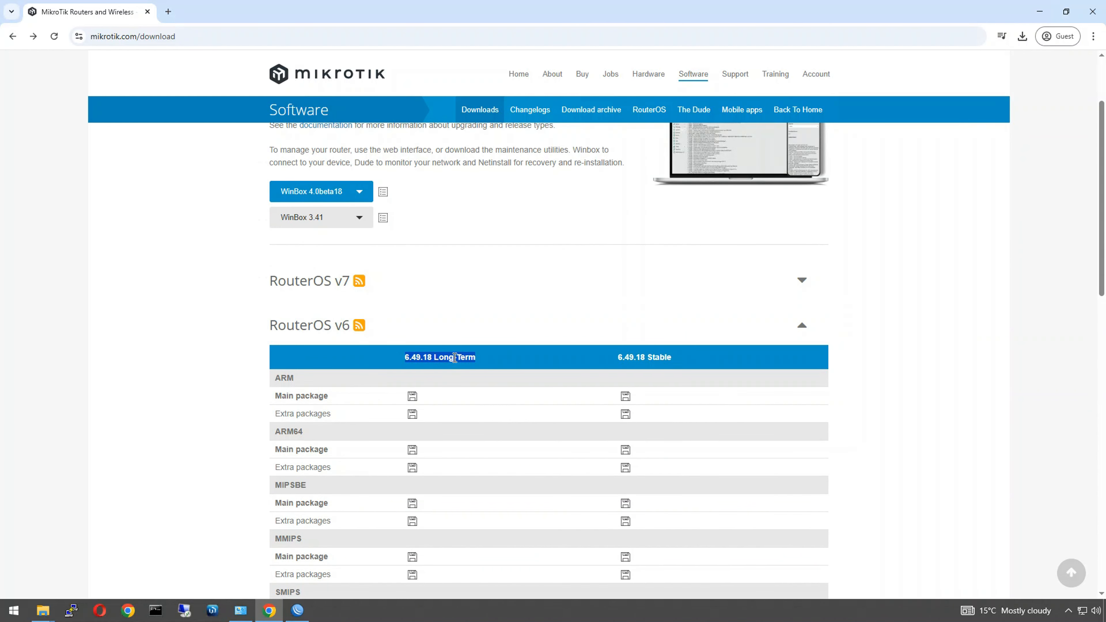
pyautogui.click(454, 358)
pyautogui.scroll(3, 197, 408)
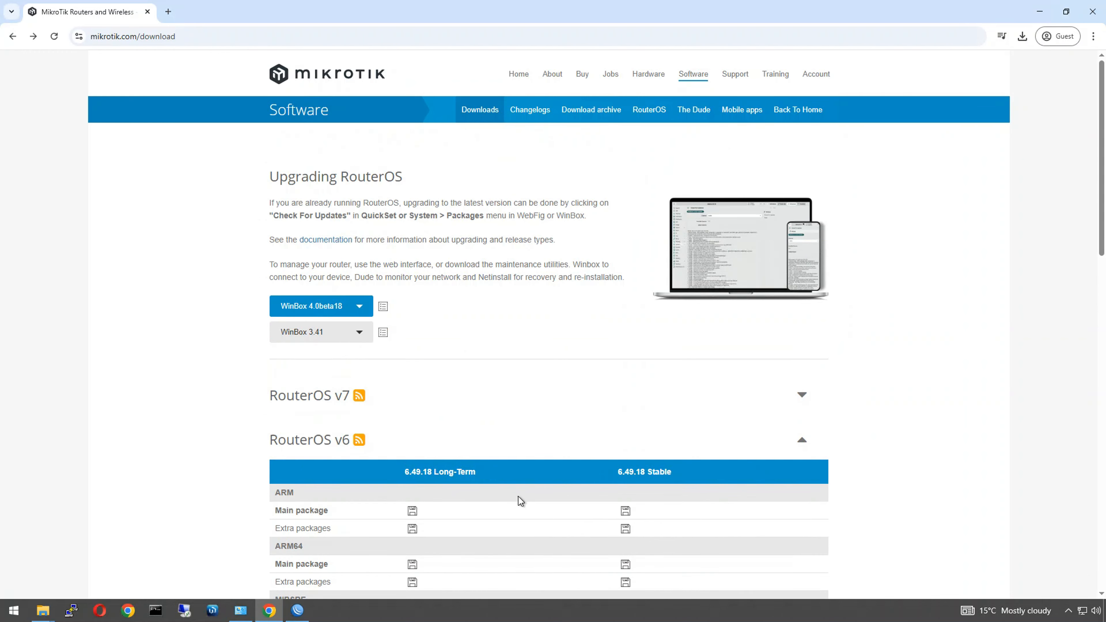
pyautogui.click(802, 441)
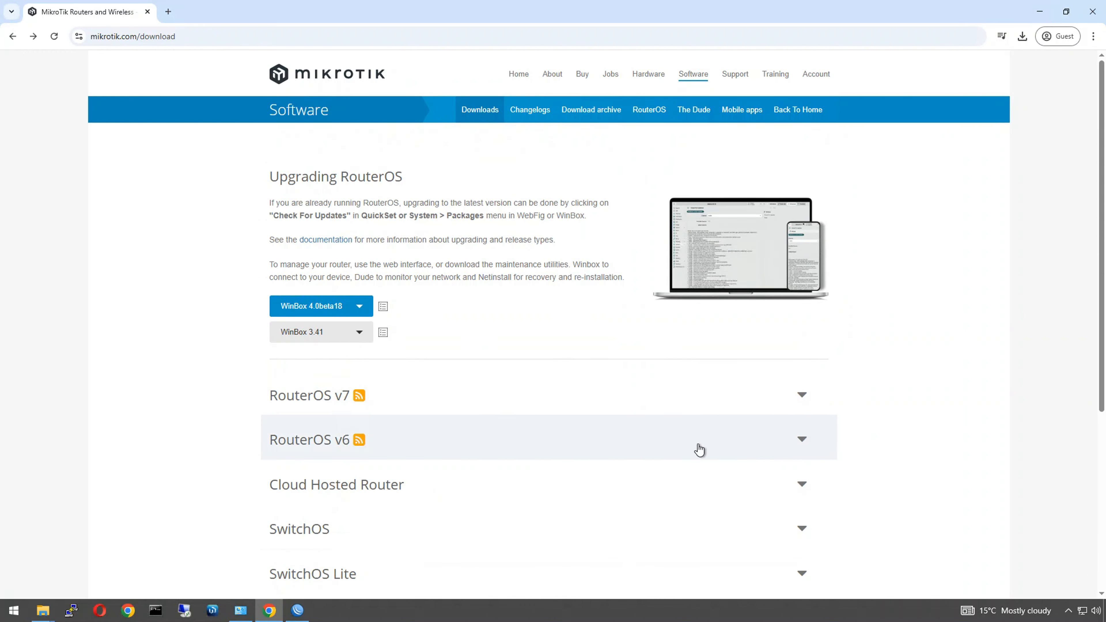
# Switch back to WinBox and download and install RouterOS 7.18.2 from the stable channel, letting the session reconnect
pyautogui.click(296, 611)
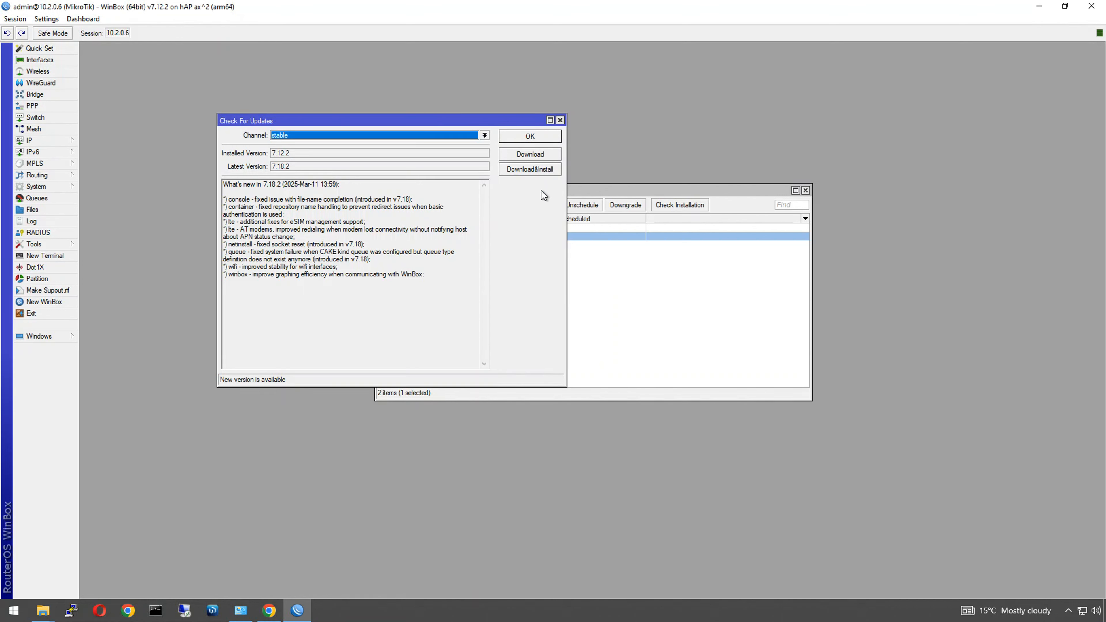
pyautogui.click(536, 173)
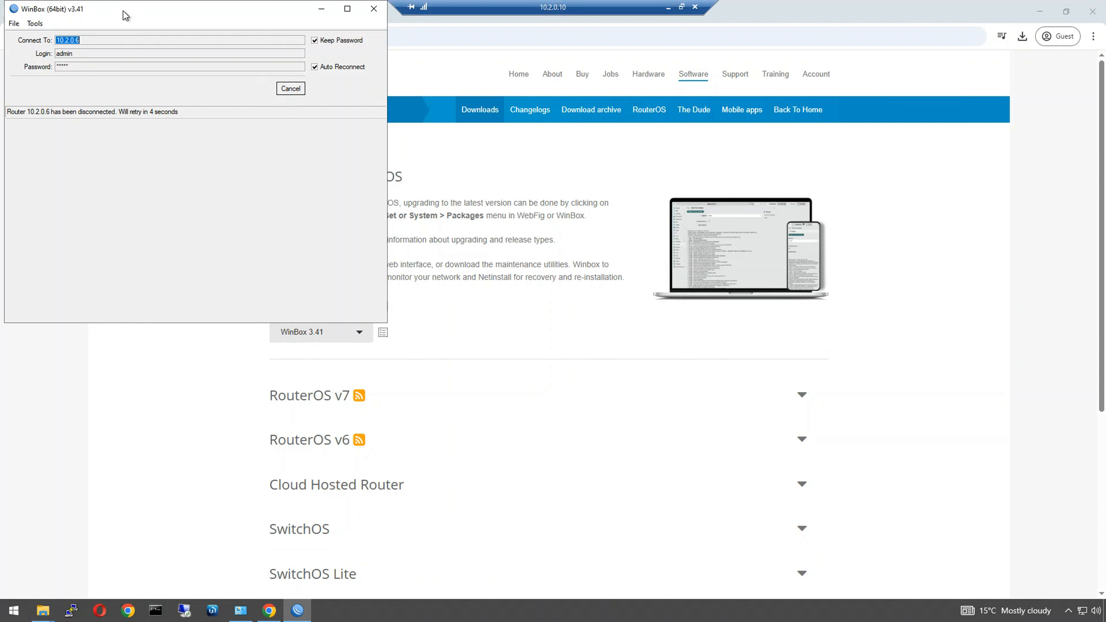
pyautogui.moveTo(123, 9); pyautogui.dragTo(201, 38)
pyautogui.moveTo(266, 71); pyautogui.dragTo(306, 91)
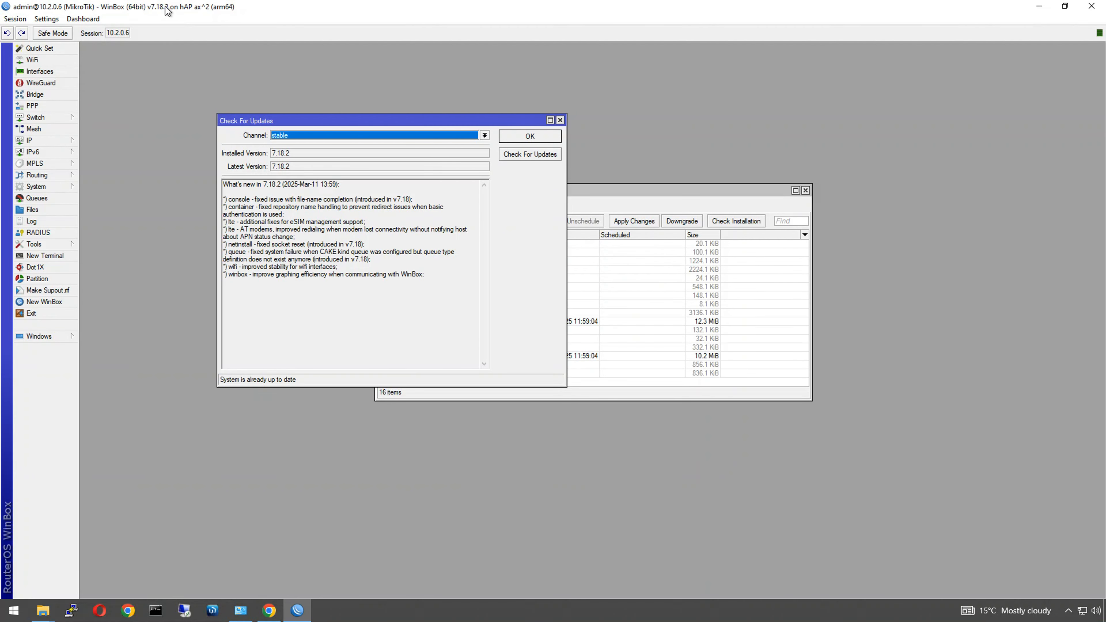
# Close the update check, then examine the wifi-qcom package and the router's WiFi interfaces
pyautogui.click(560, 120)
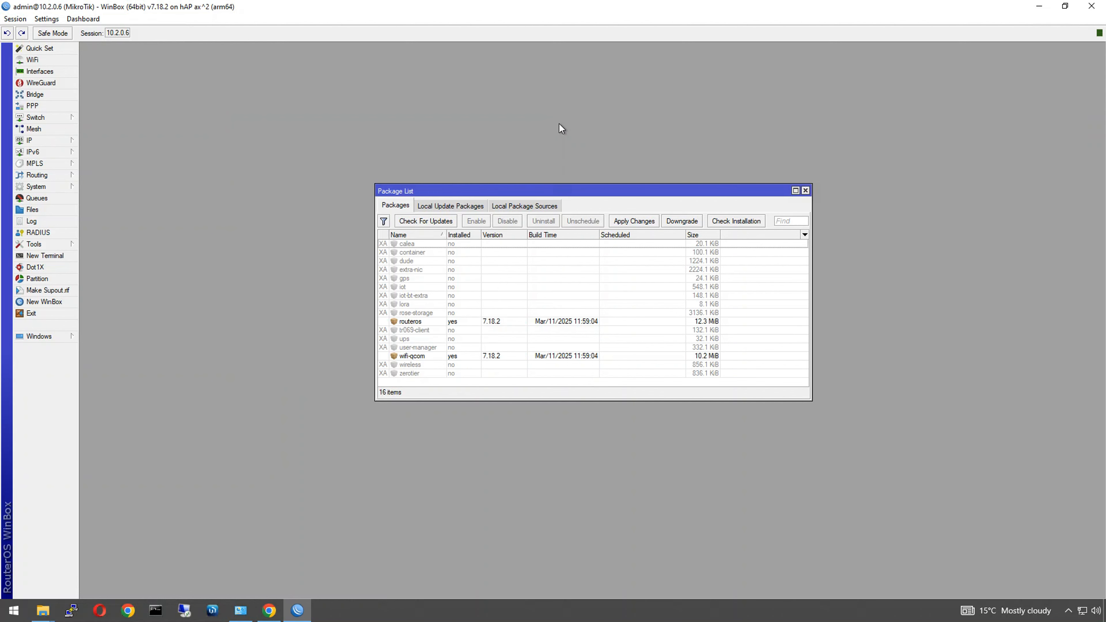
pyautogui.click(425, 357)
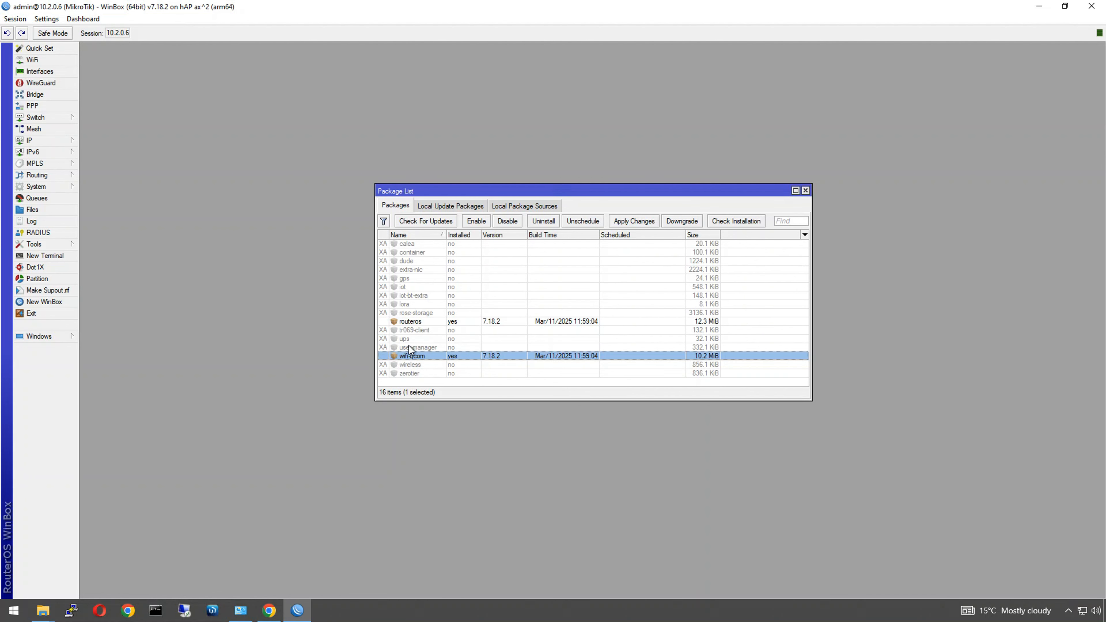
pyautogui.click(37, 64)
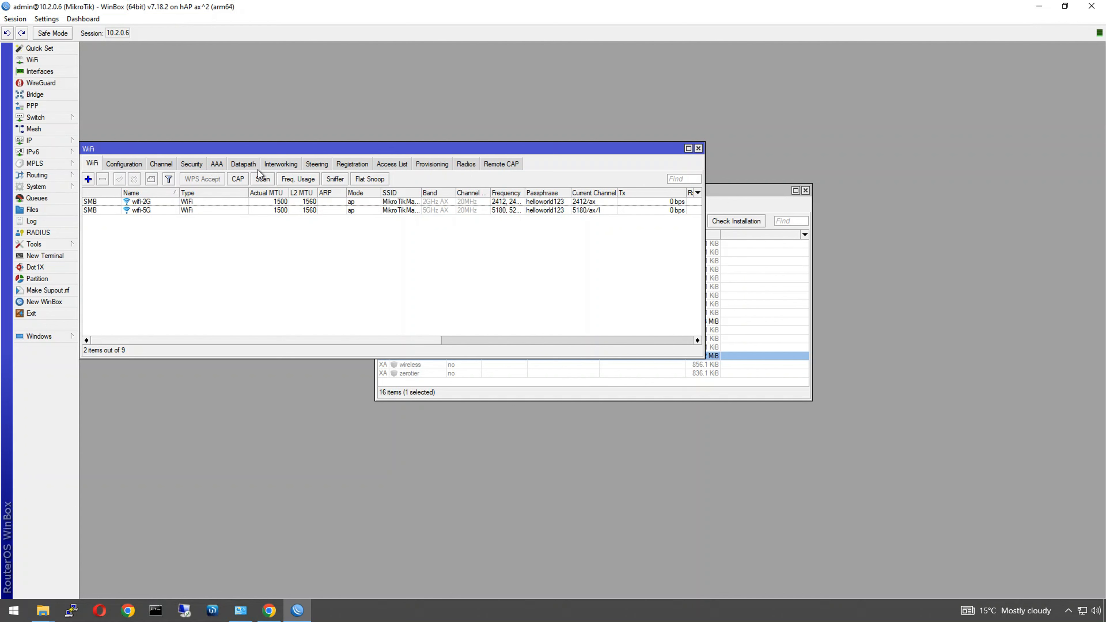
pyautogui.click(699, 148)
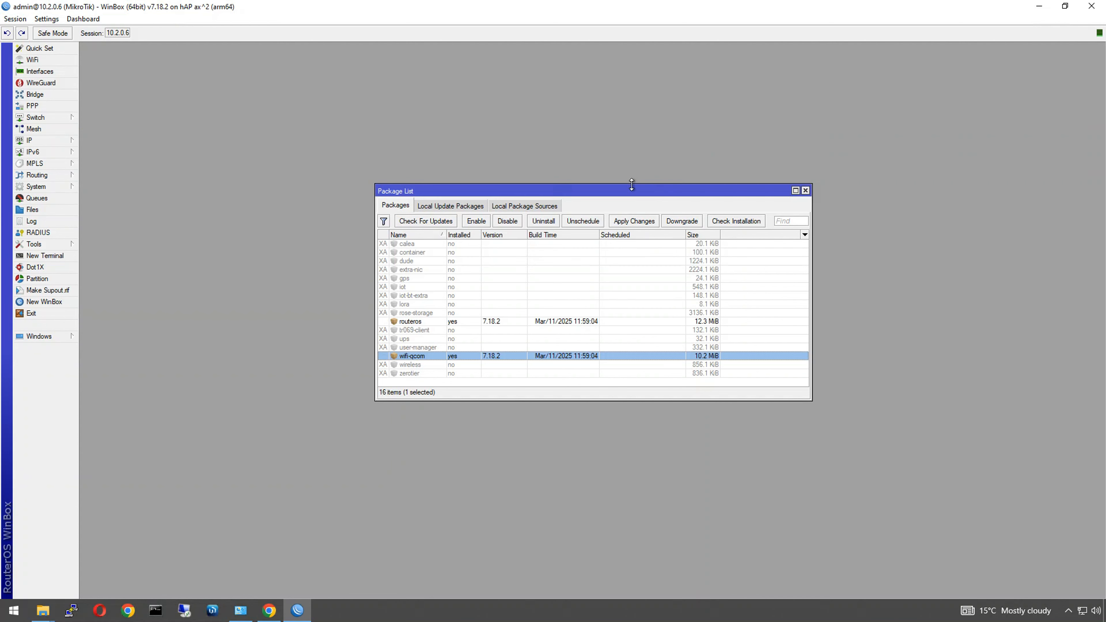
# Examine the optional packages in the package list, including extra-nic and dude
pyautogui.moveTo(627, 189); pyautogui.dragTo(499, 114)
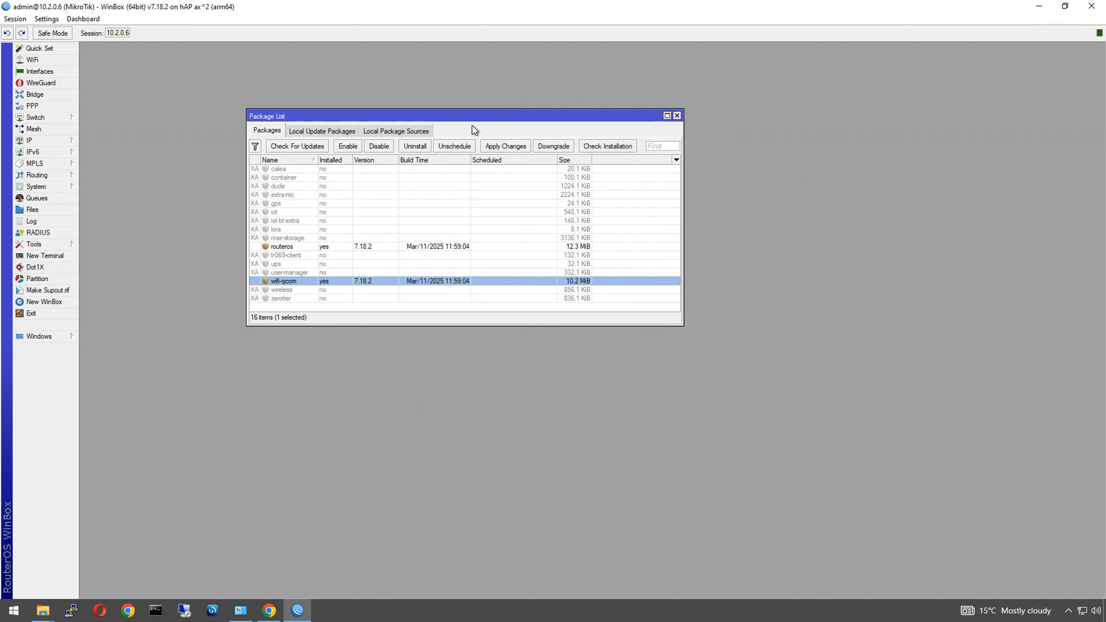
pyautogui.moveTo(470, 118); pyautogui.dragTo(454, 118)
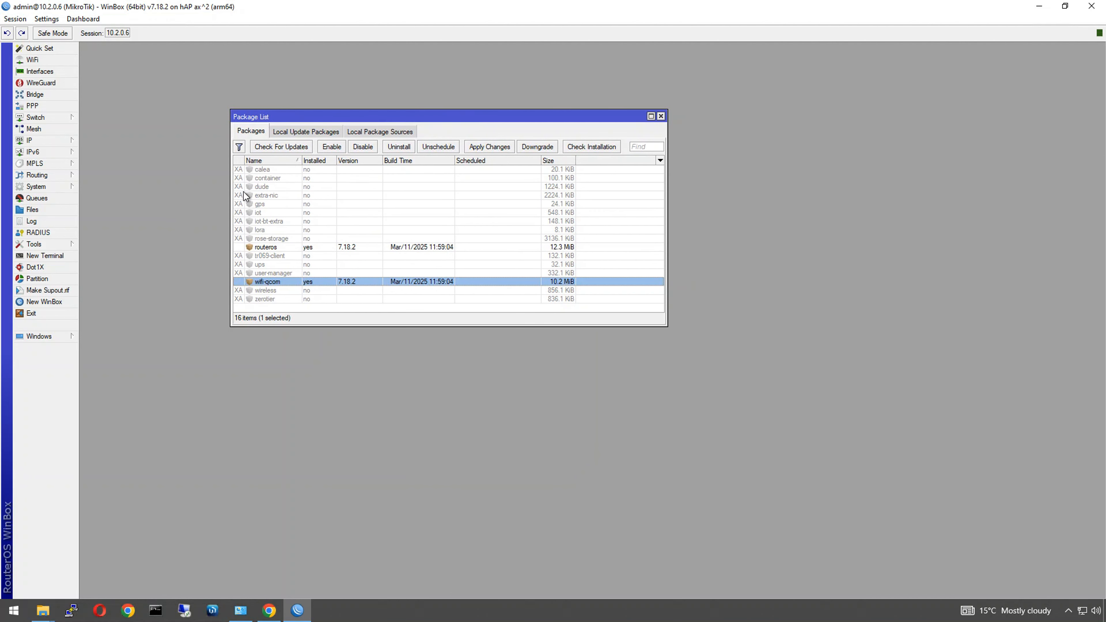
pyautogui.click(274, 196)
pyautogui.click(270, 187)
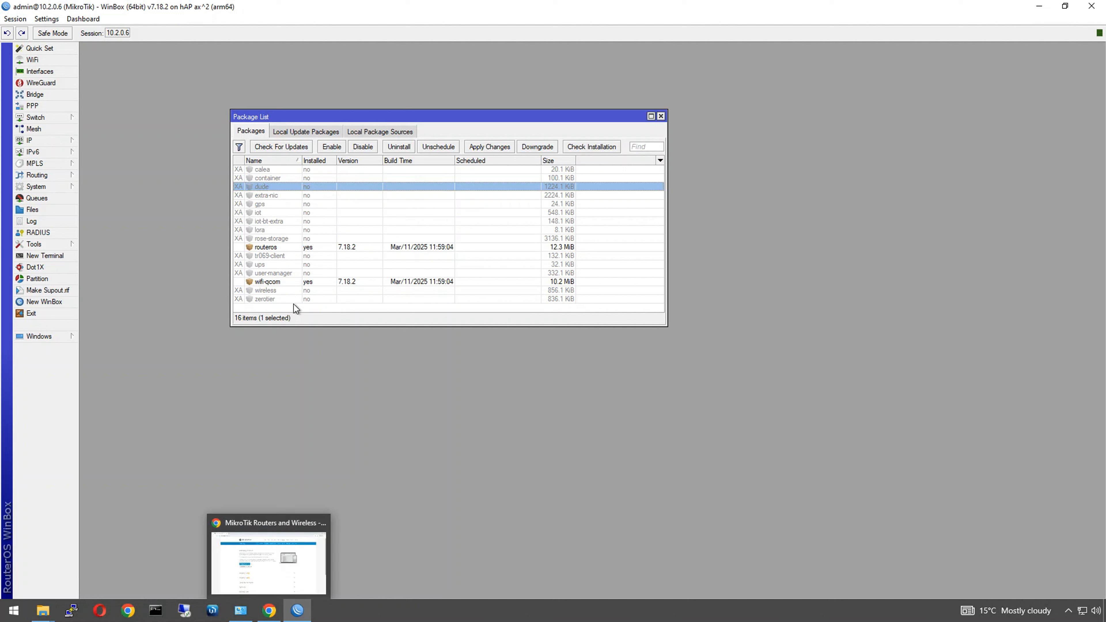
# Switch to the browser, expand the RouterOS v7 section and copy the download link of the 7.18.2 Stable ARM64 main package
pyautogui.click(269, 610)
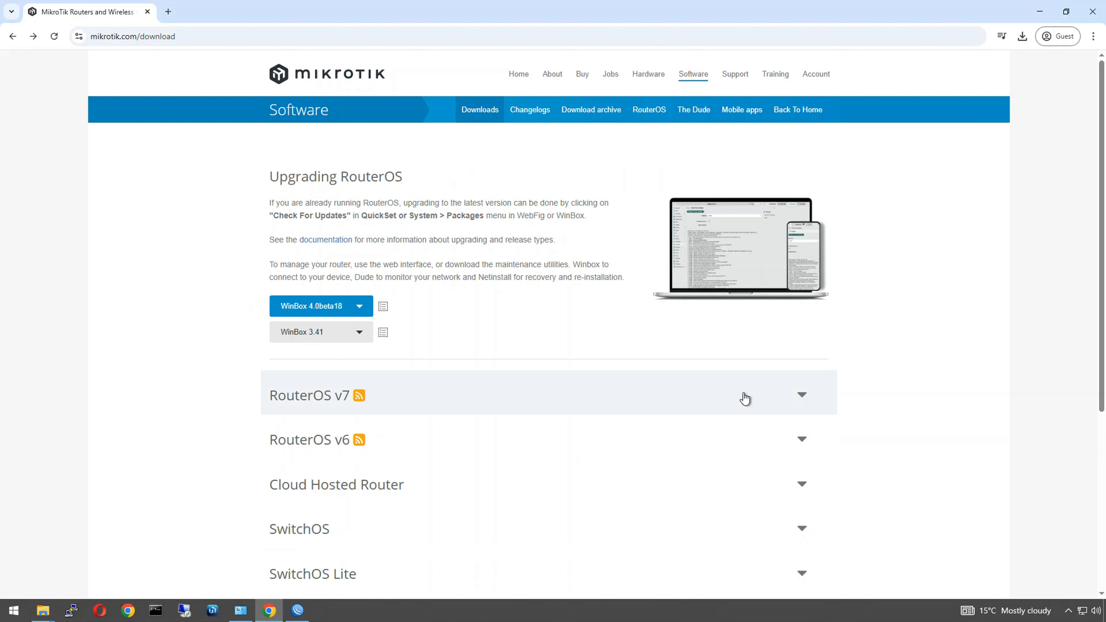
pyautogui.click(801, 394)
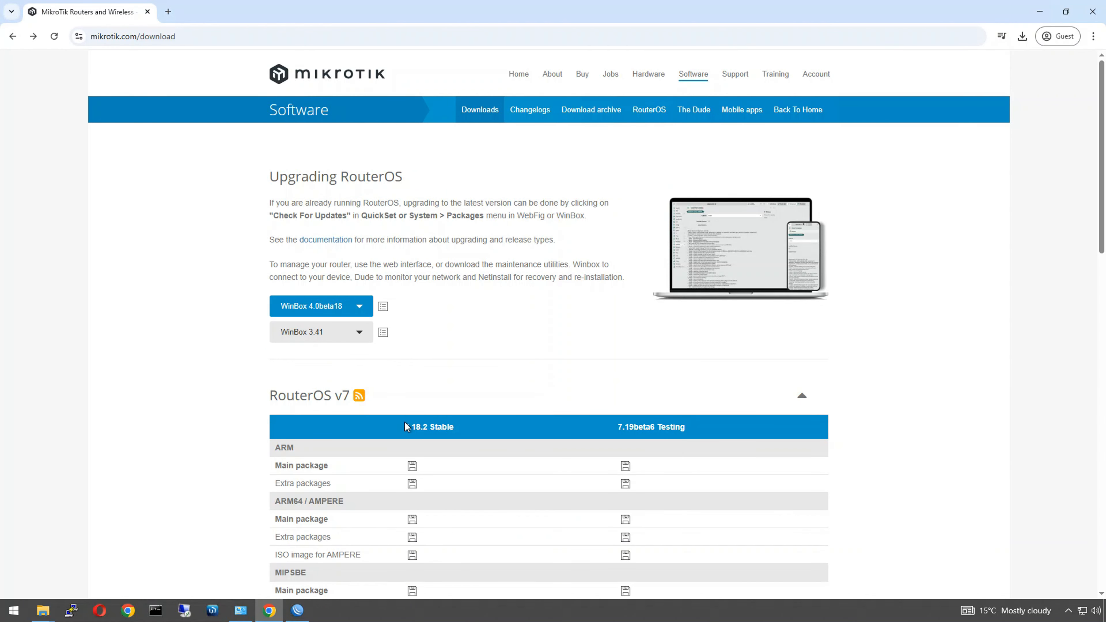
pyautogui.moveTo(405, 426); pyautogui.dragTo(458, 426)
pyautogui.scroll(-1, 366, 449)
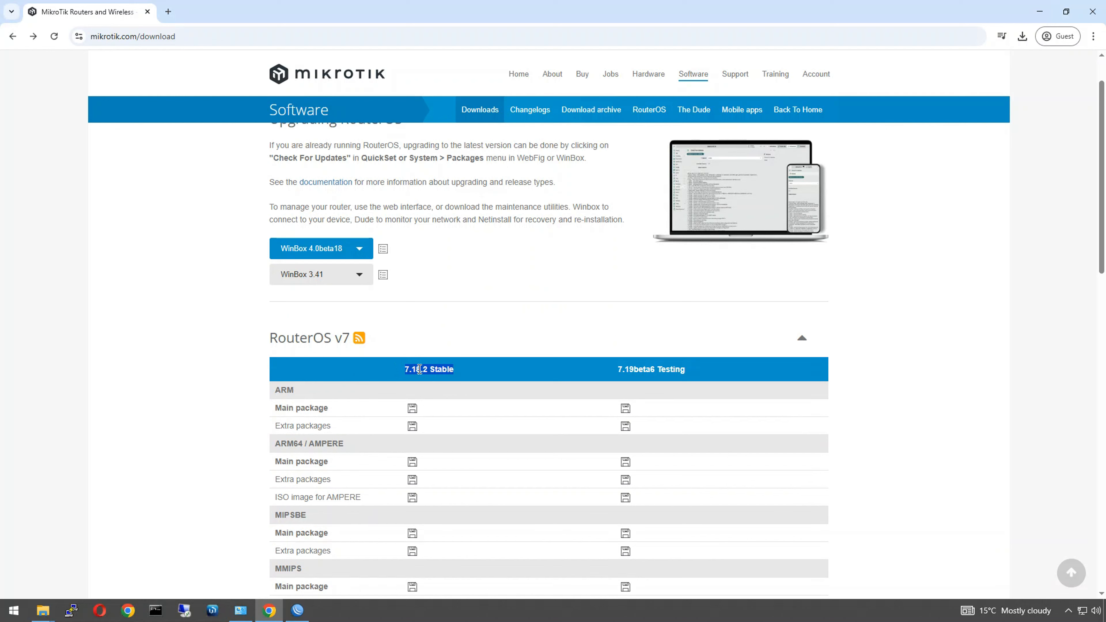
pyautogui.click(363, 378)
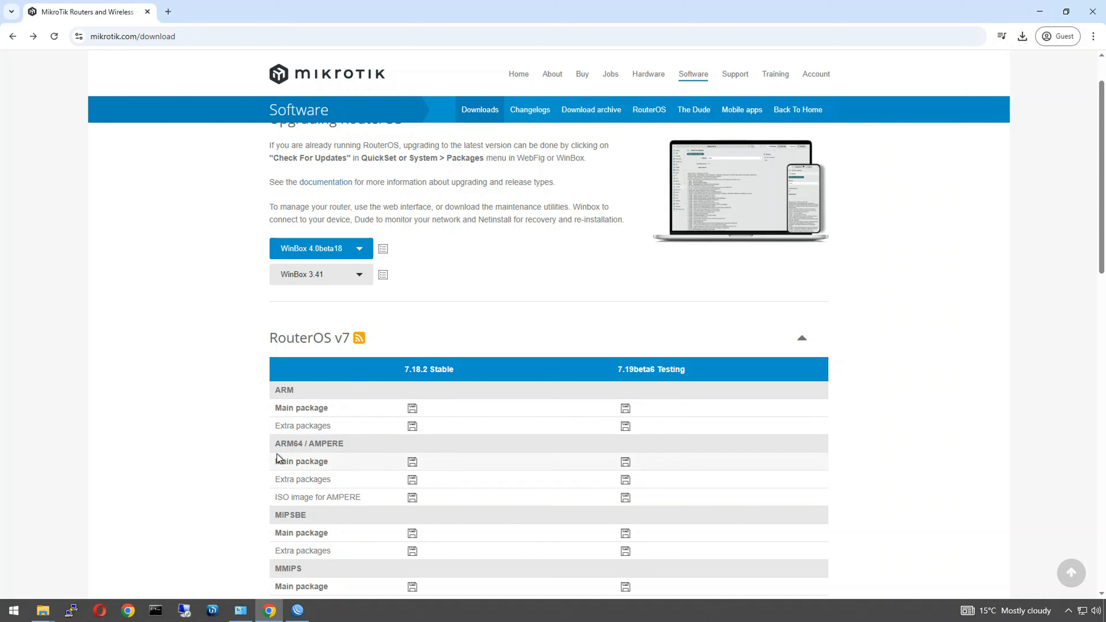
pyautogui.rightClick(412, 467)
pyautogui.click(448, 331)
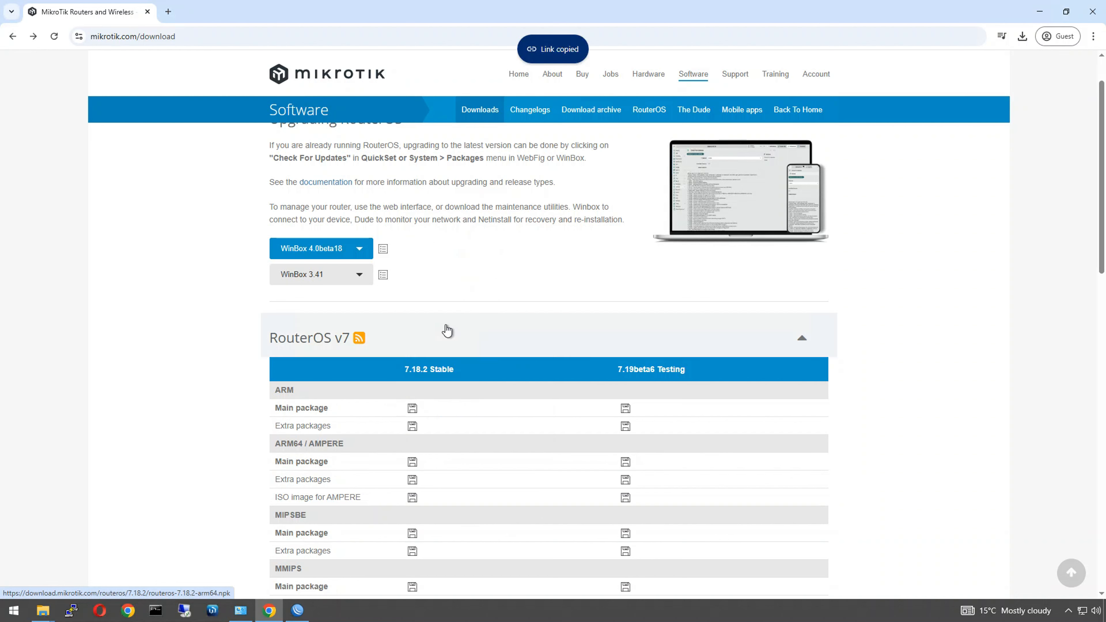
# Open the copied link in a new browser tab with both version numbers changed to 7.12.2, and save the package in Downloads
pyautogui.click(168, 11)
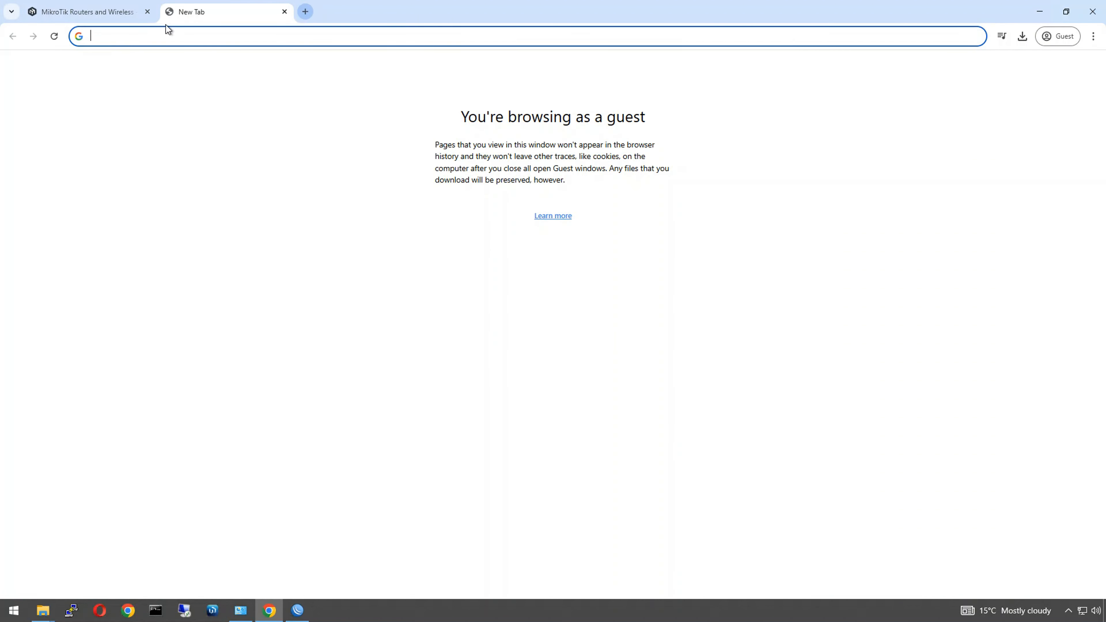
pyautogui.hotkey('ctrl', 'v')
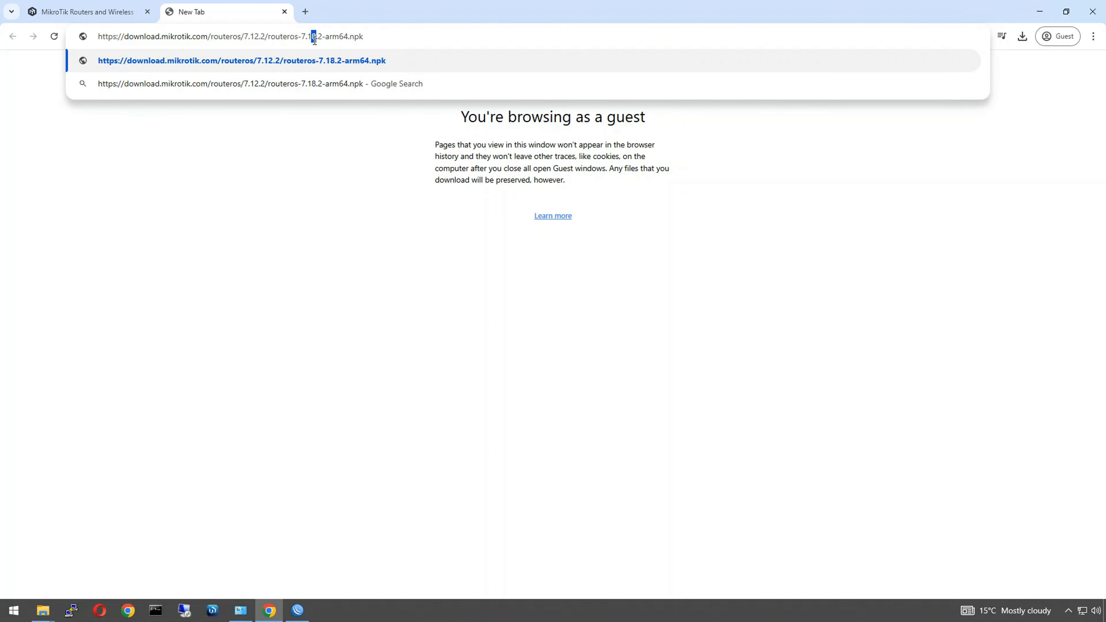
pyautogui.press('Return')
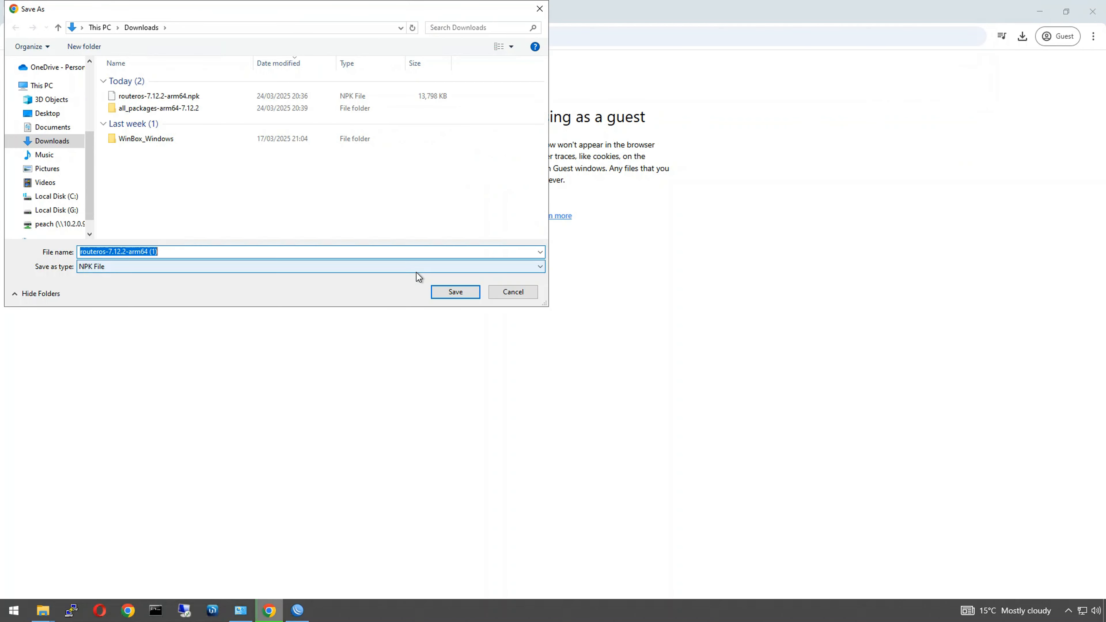
pyautogui.click(442, 295)
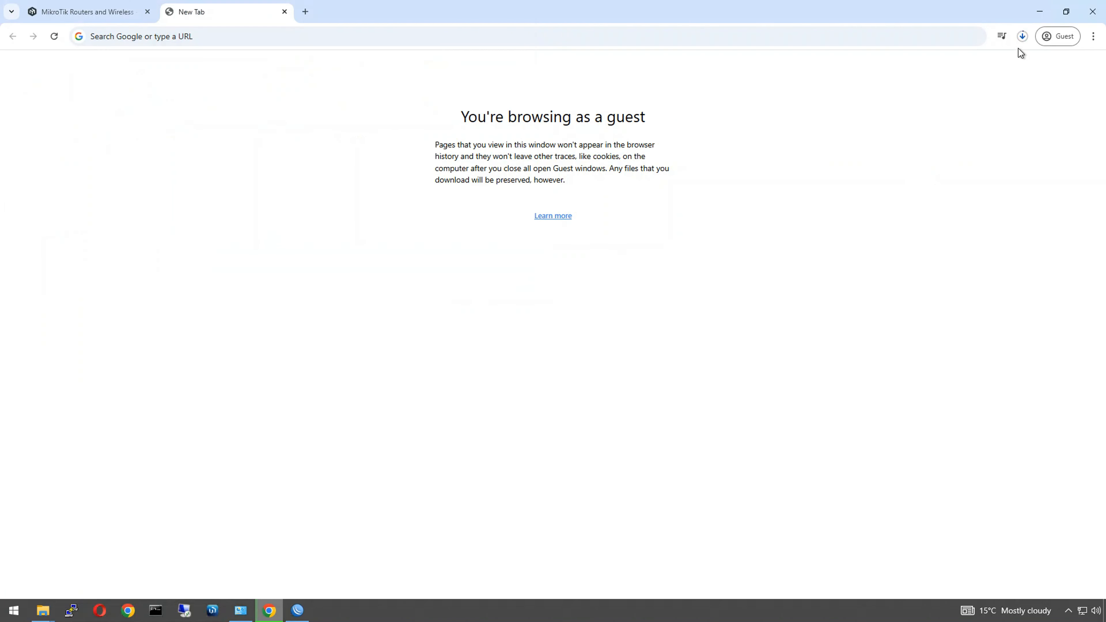
# Check the package download's progress and locate routeros-7.12.2-arm64.npk in the Downloads folder
pyautogui.click(1021, 37)
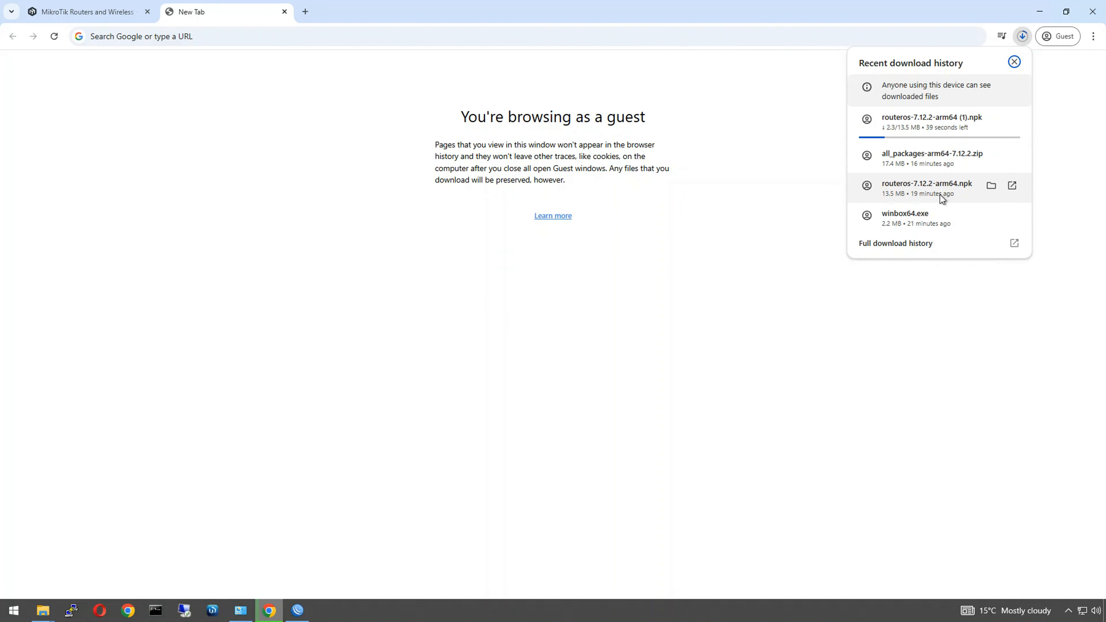
pyautogui.click(461, 370)
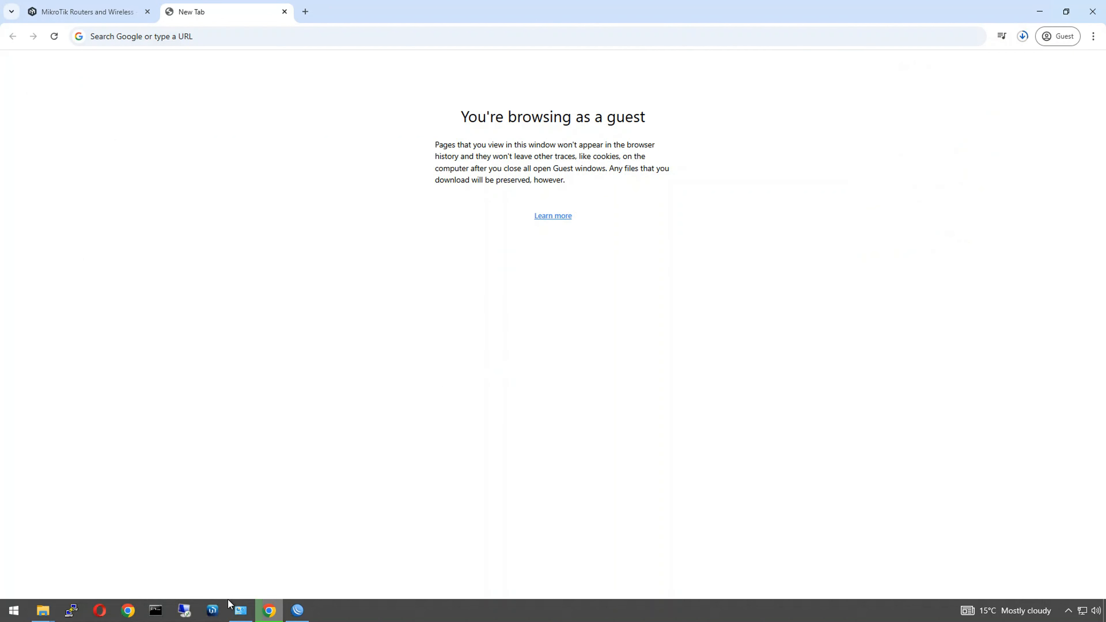
pyautogui.moveTo(43, 610)
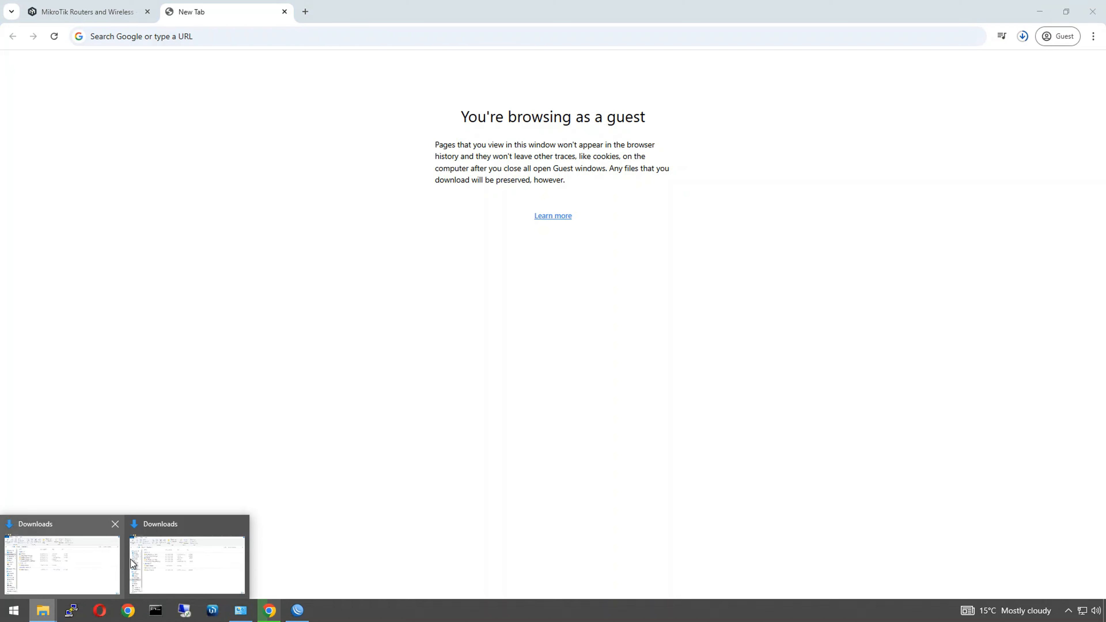
pyautogui.click(62, 562)
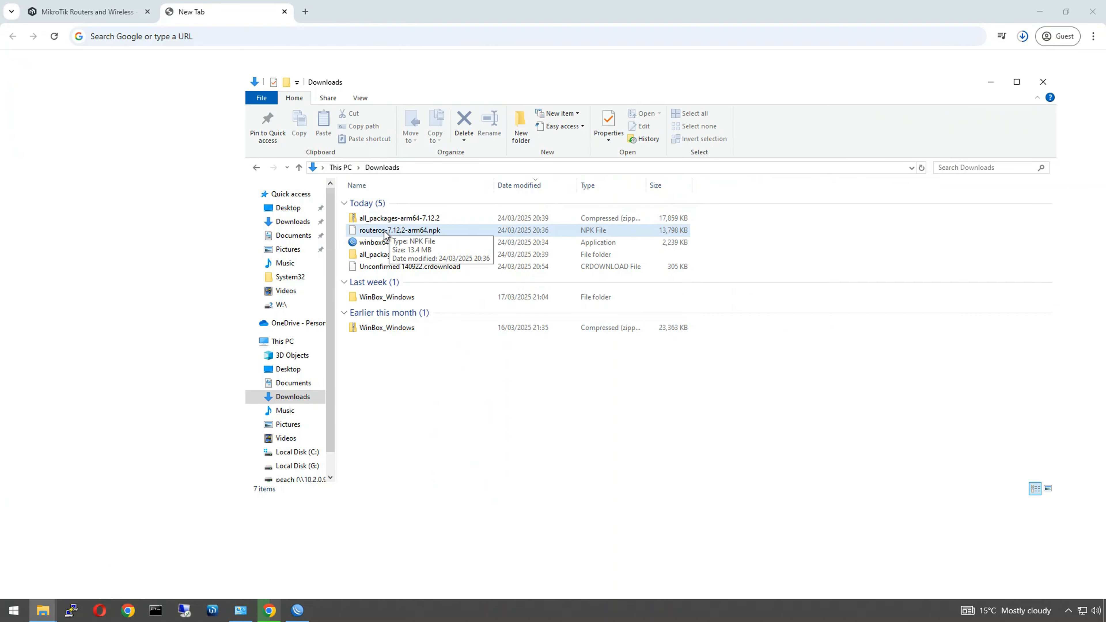
pyautogui.click(428, 234)
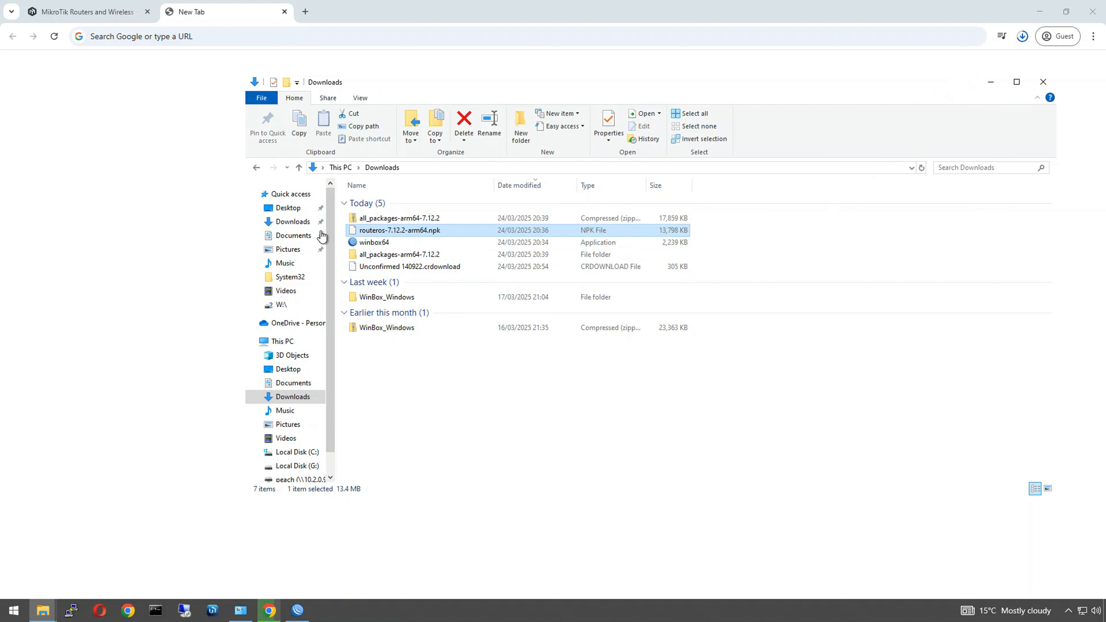
# Switch to WinBox and upload routeros-7.12.2-arm64.npk from the Downloads folder to the router's file list
pyautogui.click(298, 610)
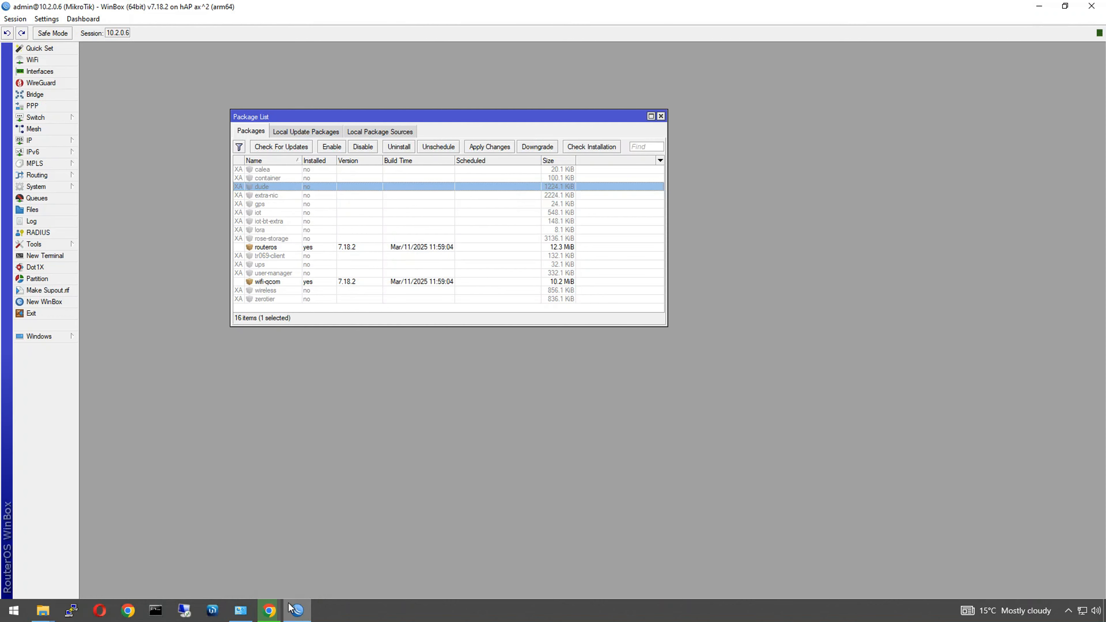
pyautogui.click(40, 613)
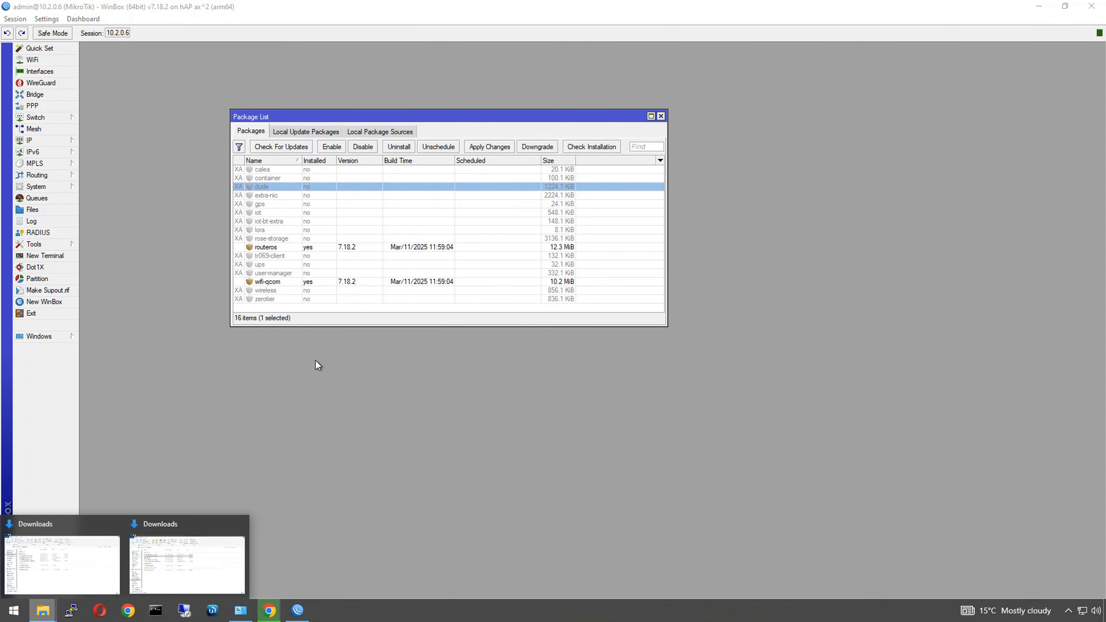
pyautogui.click(135, 535)
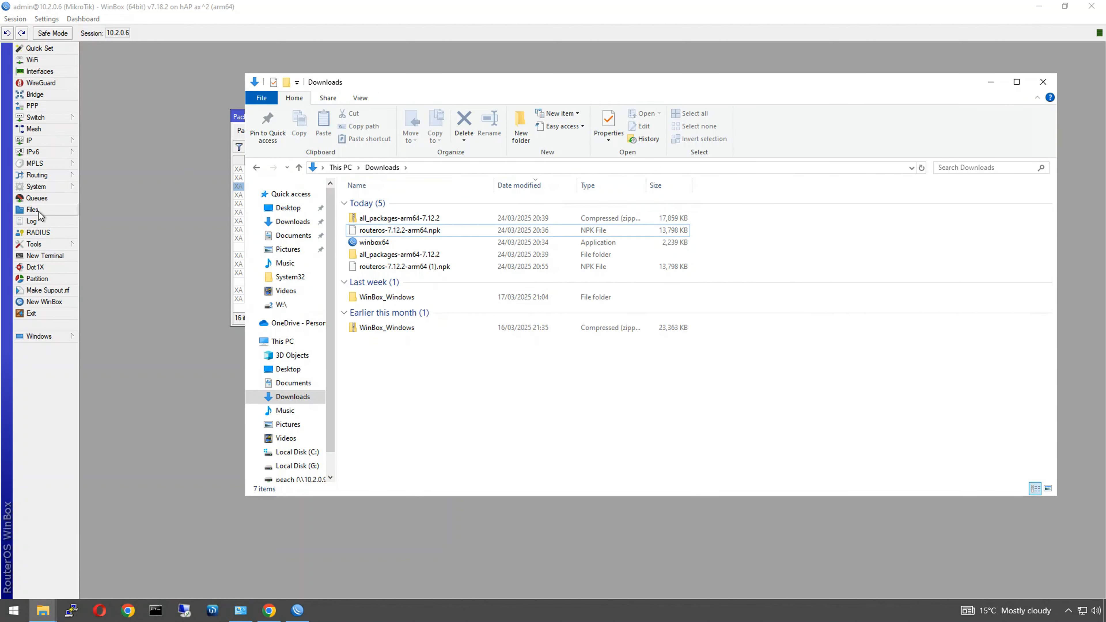
pyautogui.click(397, 231)
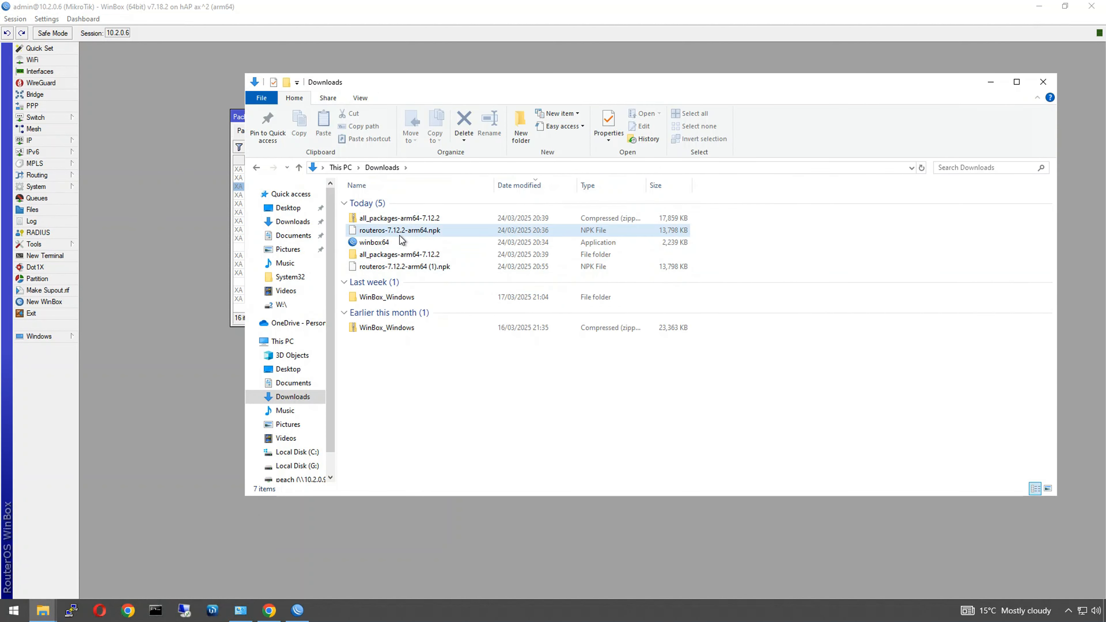
pyautogui.moveTo(397, 231); pyautogui.dragTo(159, 313)
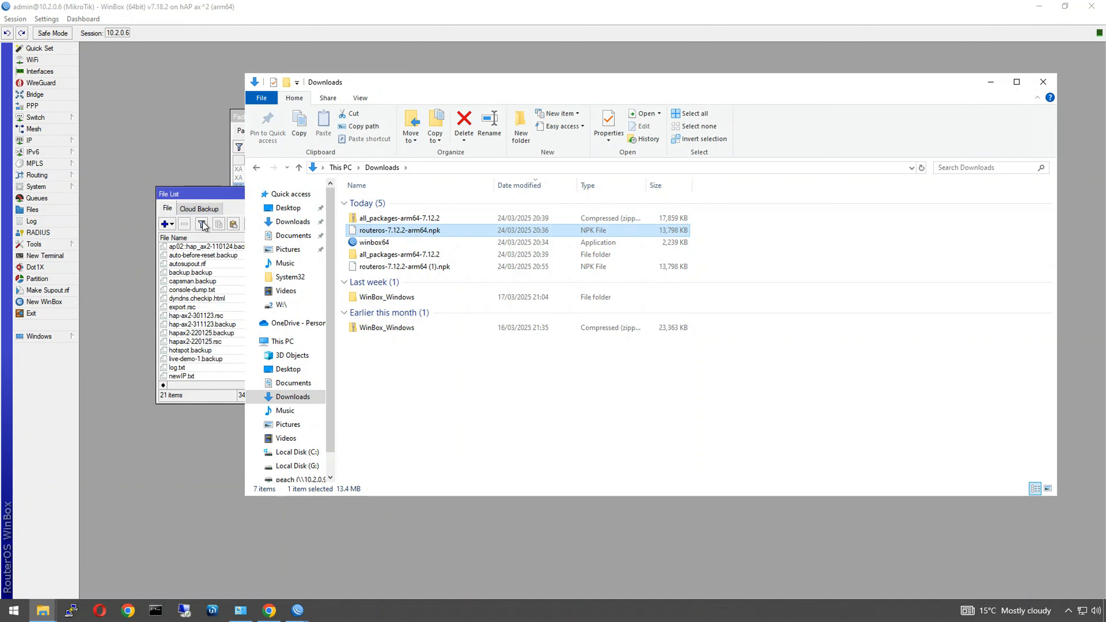
pyautogui.click(991, 82)
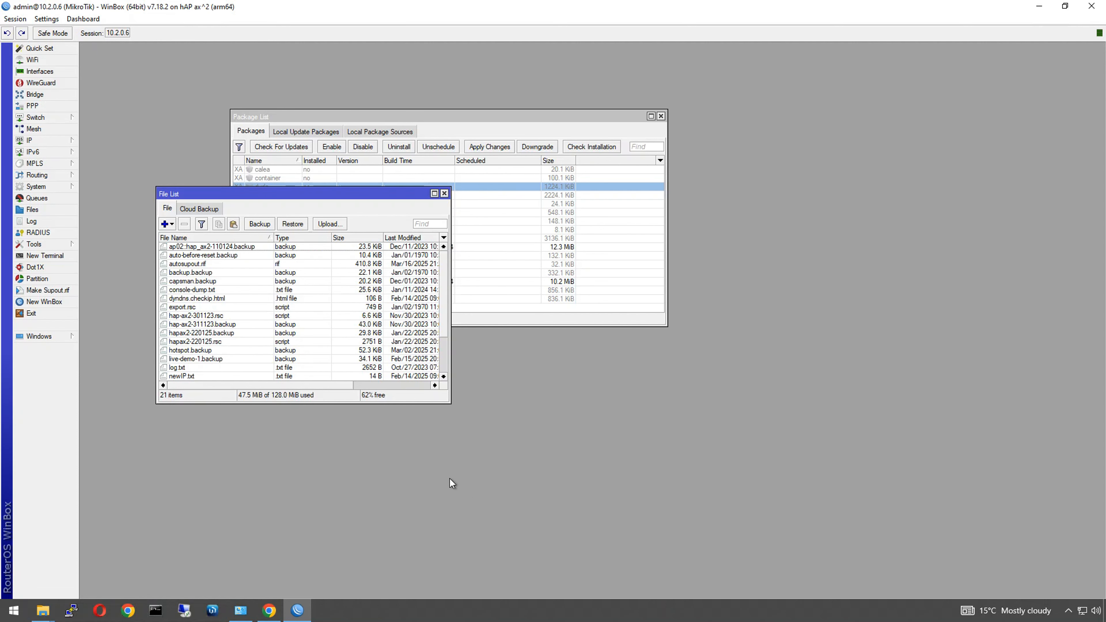
# Select the uploaded routeros-7.12.2-arm64.npk in the File List and move that window clear of the Package List
pyautogui.scroll(-2, 211, 355)
pyautogui.click(204, 351)
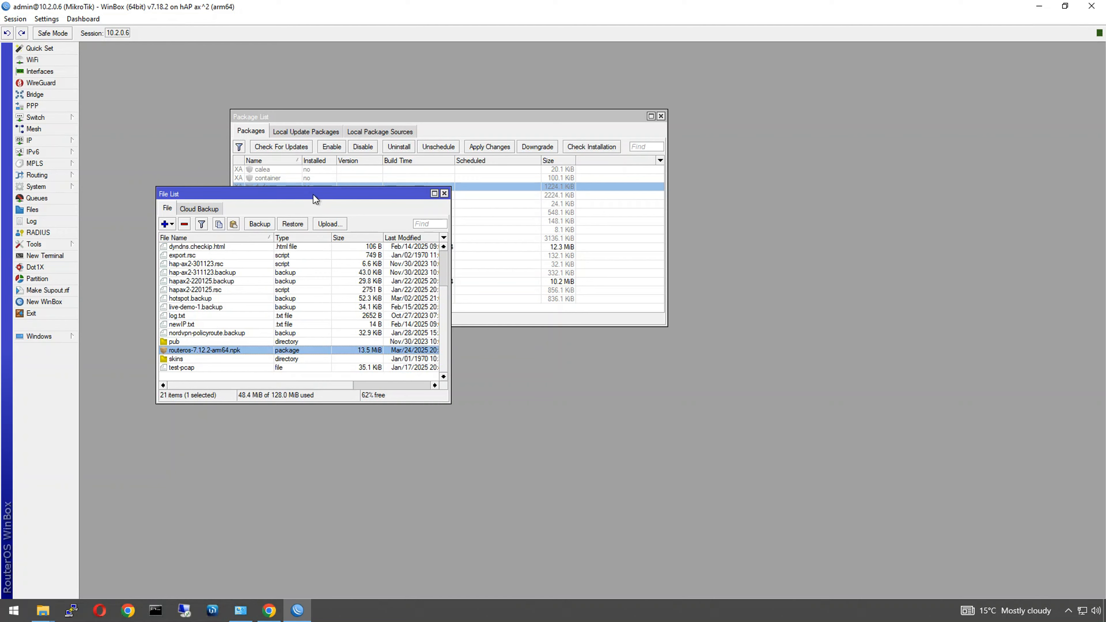
pyautogui.moveTo(313, 194); pyautogui.dragTo(643, 290)
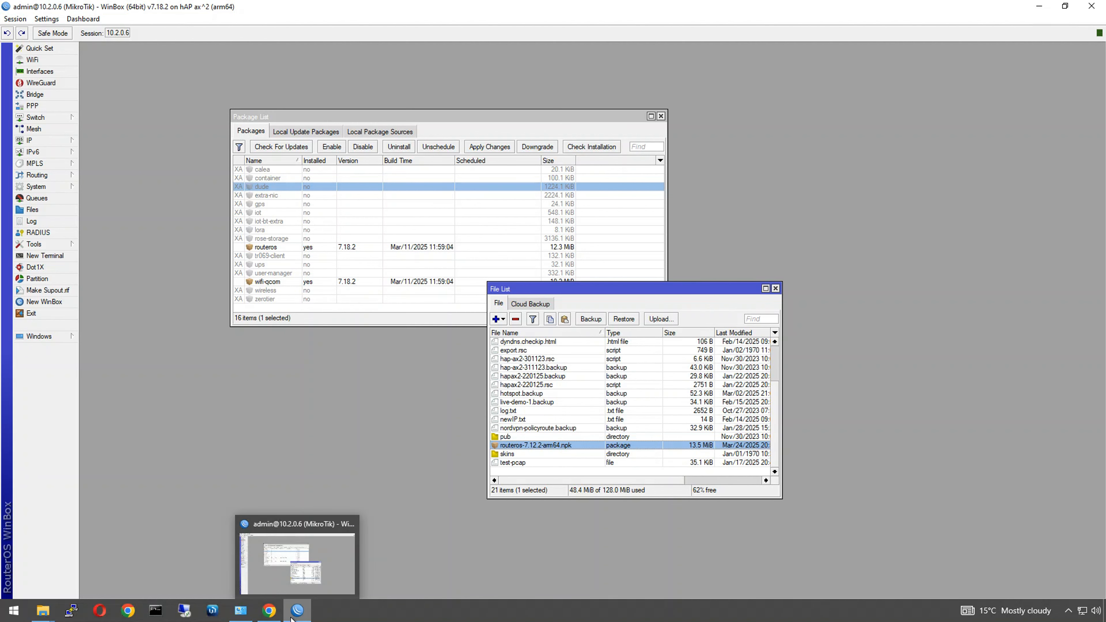
# Switch to the browser's MikroTik download page and copy the link of the 7.18.2 Stable ARM64 extra packages
pyautogui.click(269, 610)
pyautogui.click(70, 10)
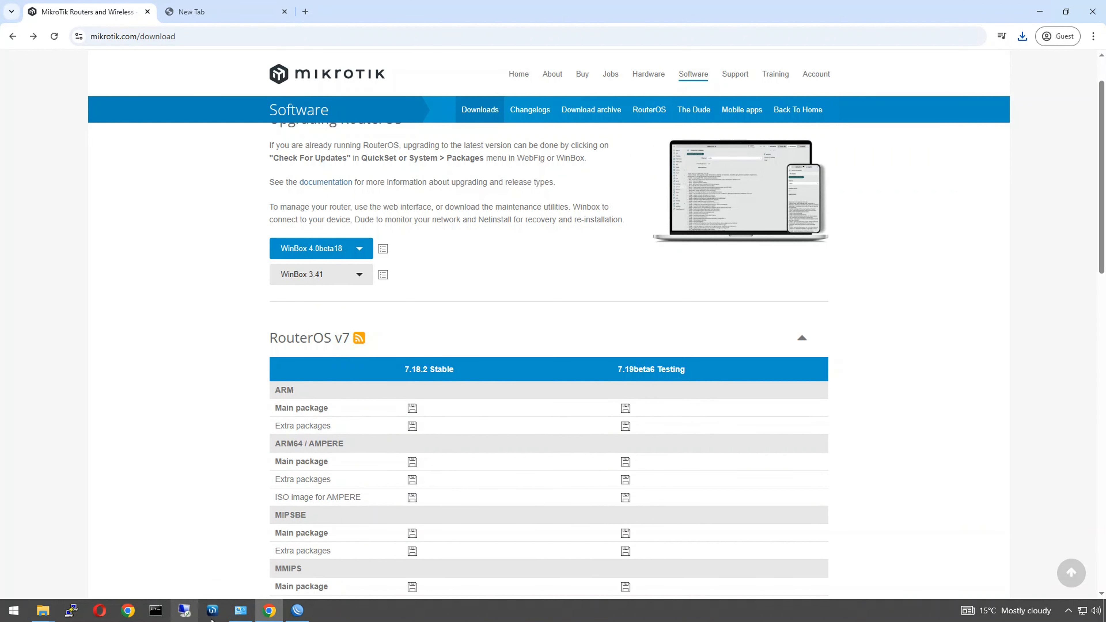
pyautogui.moveTo(43, 610)
pyautogui.click(187, 562)
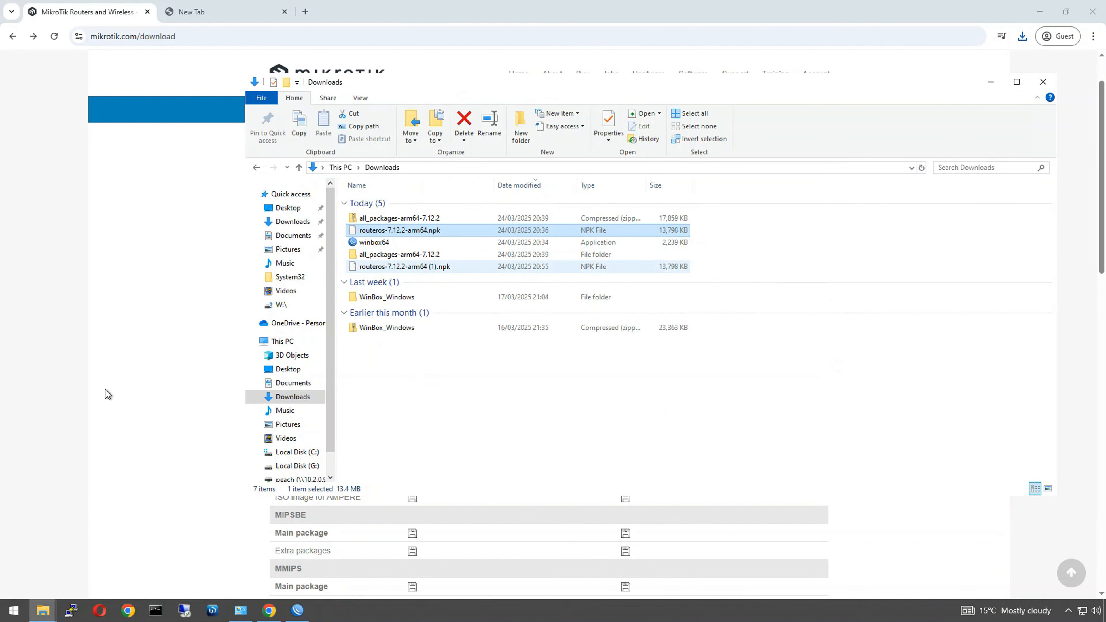
pyautogui.click(36, 439)
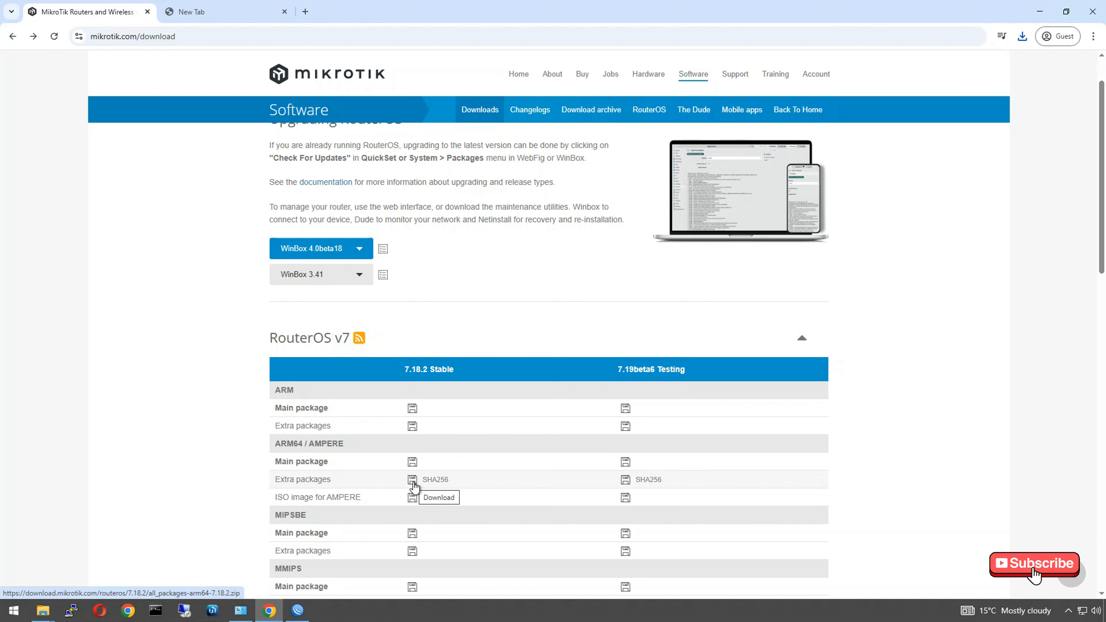
pyautogui.rightClick(413, 486)
pyautogui.click(446, 349)
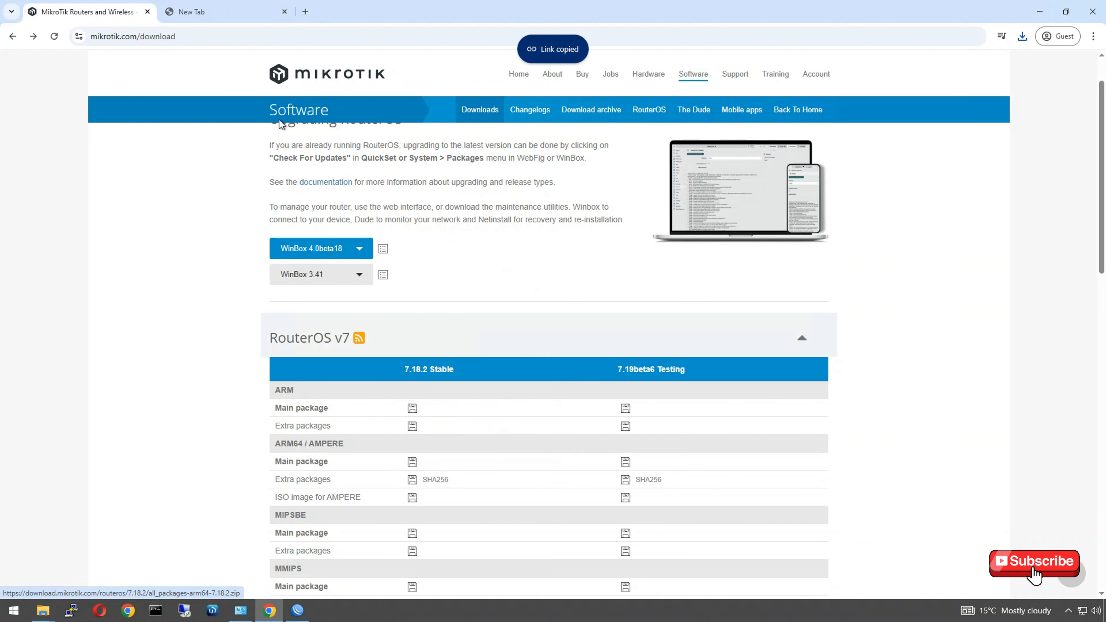
# Open the copied extra packages link in the empty browser tab with both version numbers changed to 7.12.2, and save the zip in Downloads
pyautogui.click(226, 17)
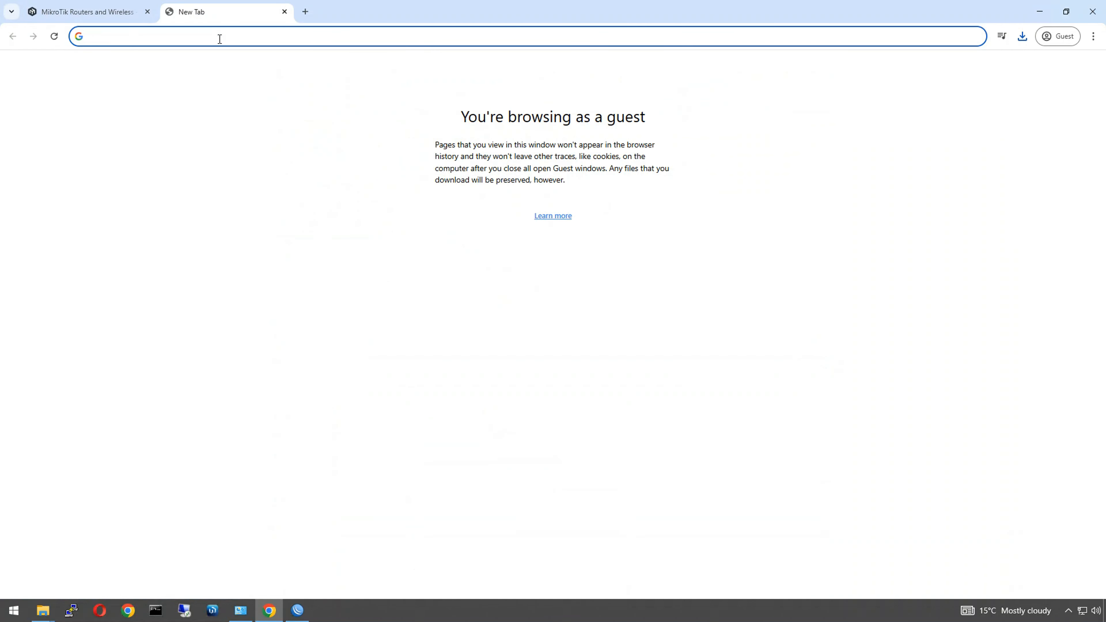
pyautogui.hotkey('ctrl', 'v')
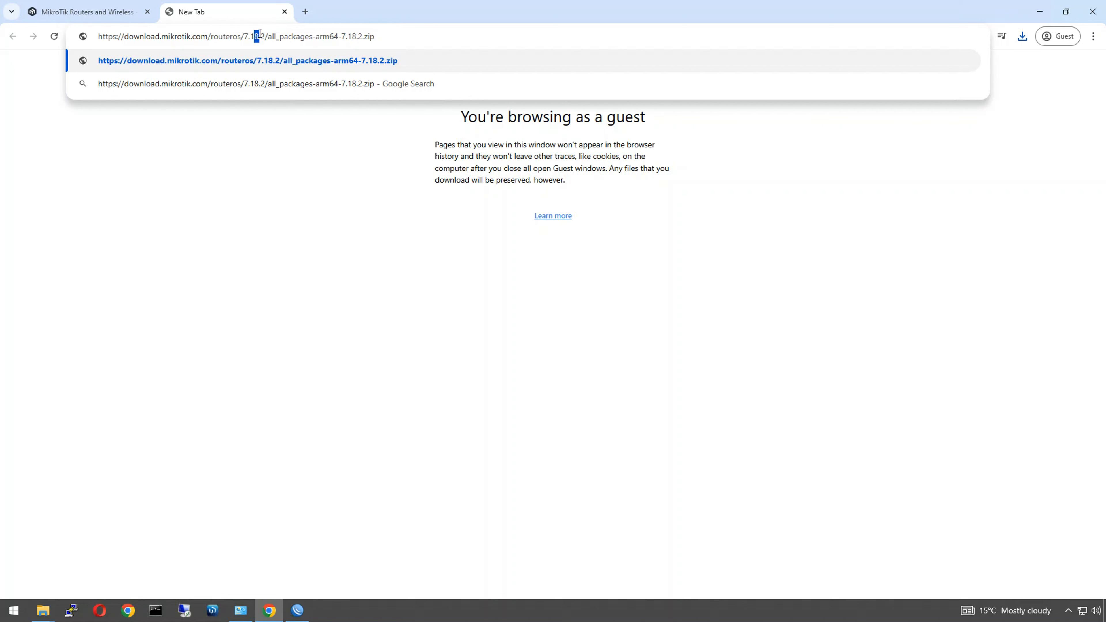
pyautogui.write('3')
pyautogui.press('BackSpace')
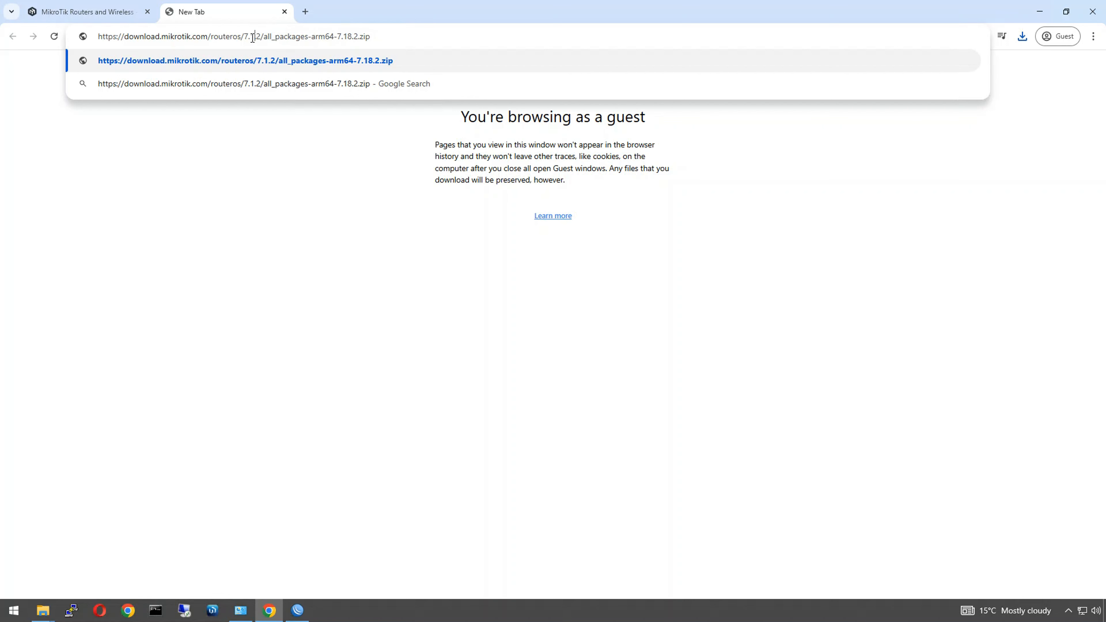
pyautogui.write('2')
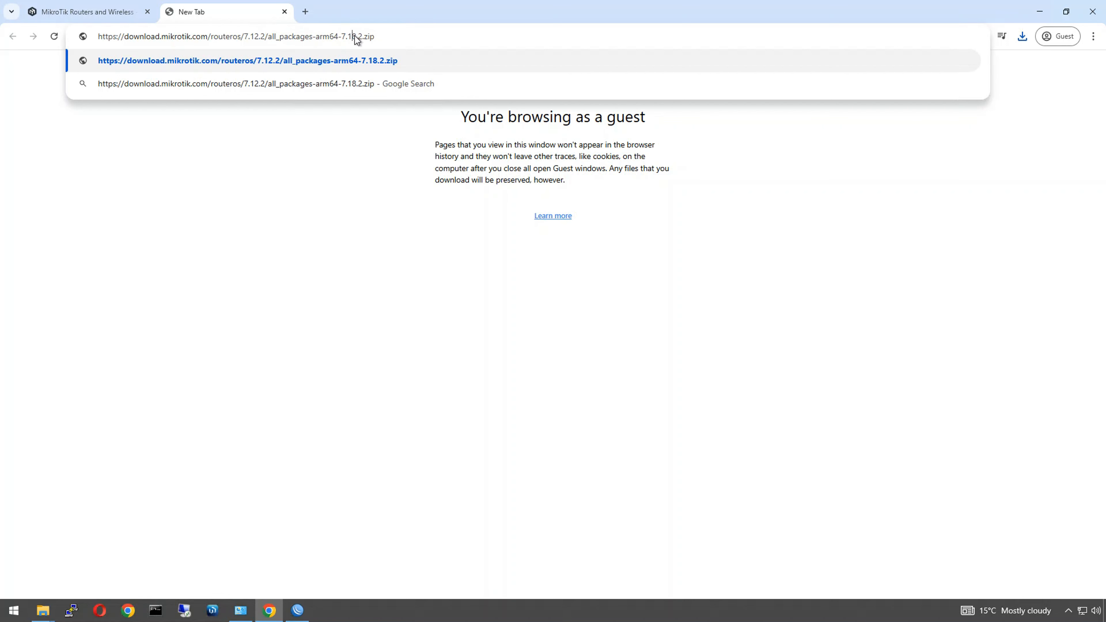
pyautogui.moveTo(353, 37); pyautogui.dragTo(361, 36)
pyautogui.write('2.')
pyautogui.press('Return')
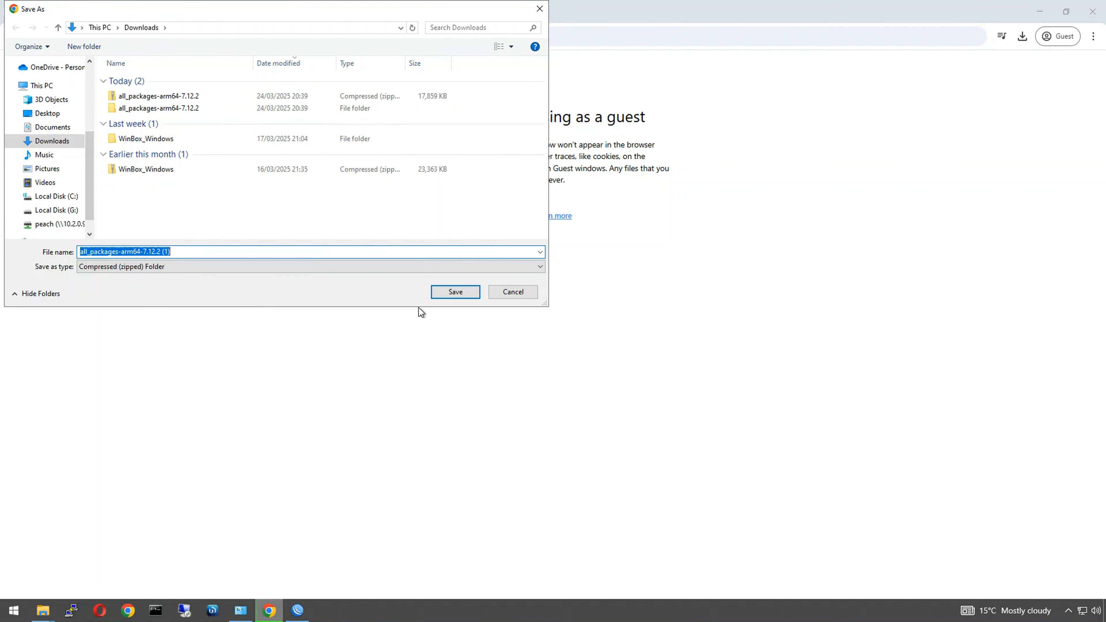
pyautogui.click(469, 298)
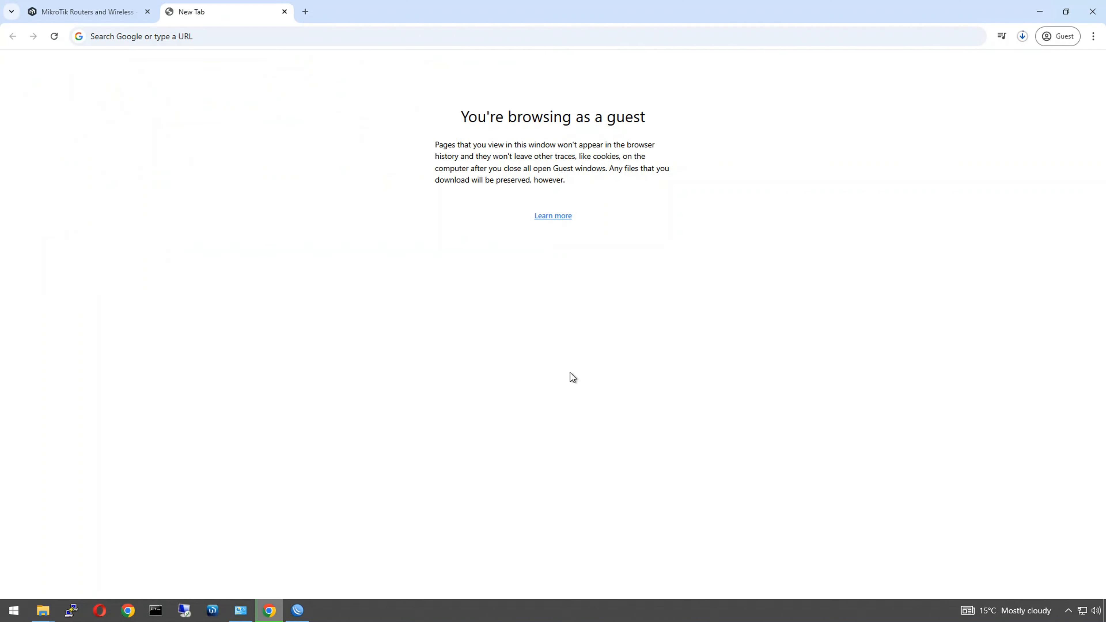
# Check the download, open the extracted all_packages-arm64-7.12.2 folder in Downloads and select wifiwave2-7.12.2-arm64.npk
pyautogui.click(1022, 36)
pyautogui.click(335, 479)
pyautogui.moveTo(43, 610)
pyautogui.click(133, 569)
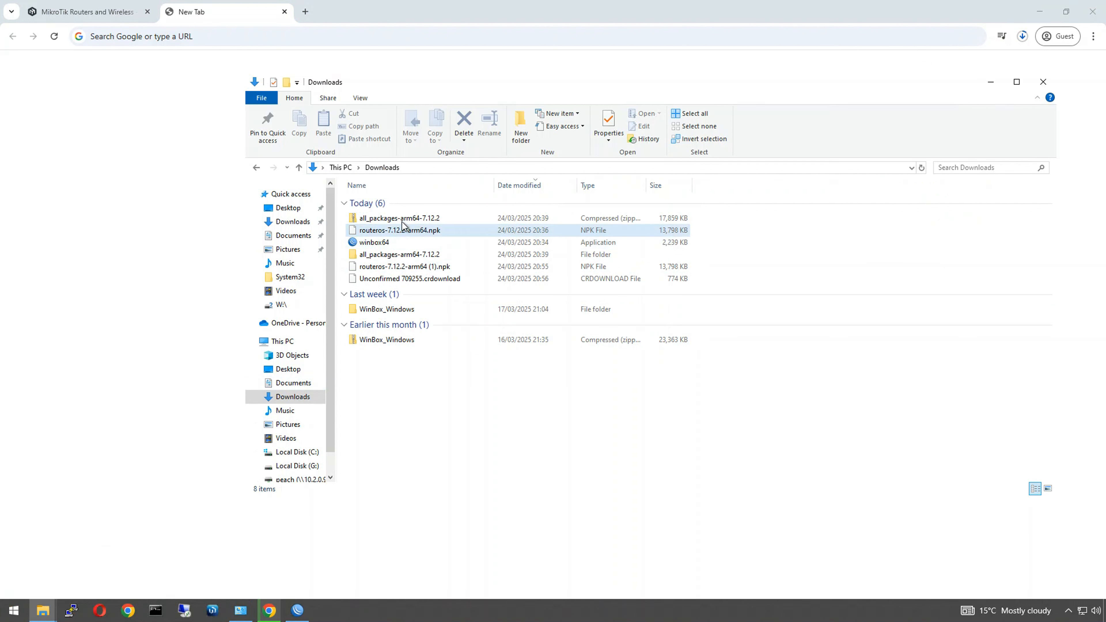
pyautogui.click(414, 219)
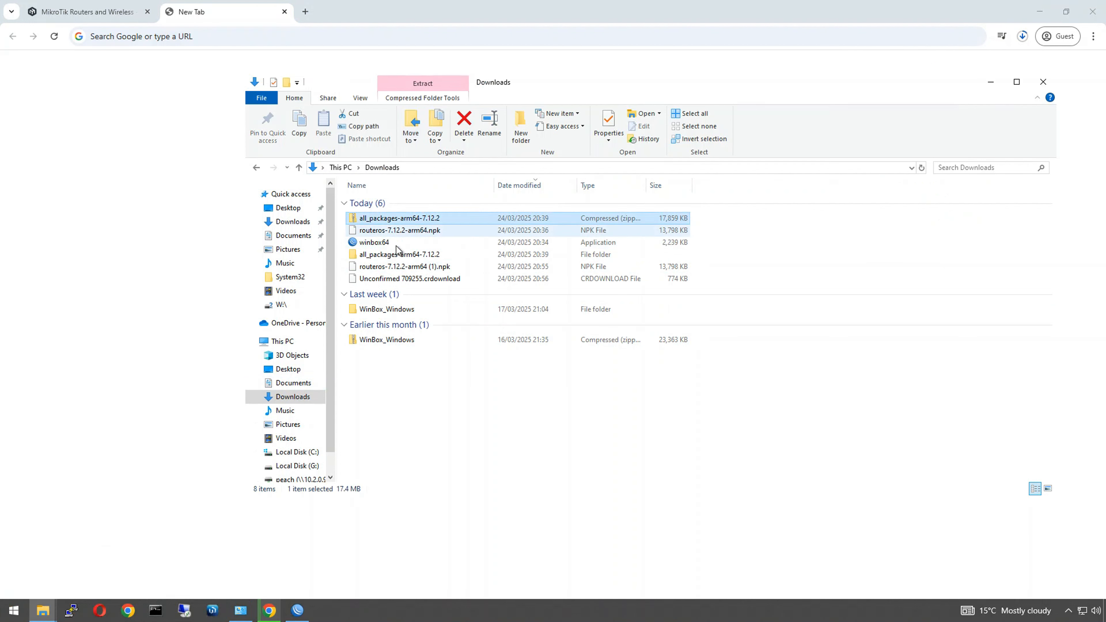
pyautogui.doubleClick(414, 255)
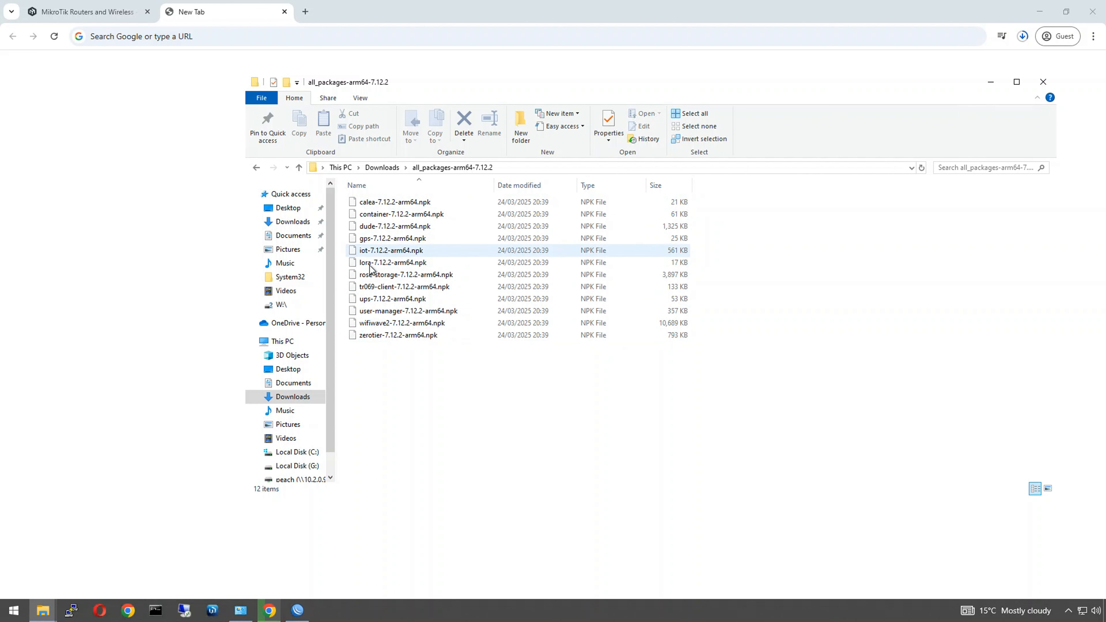
pyautogui.click(383, 325)
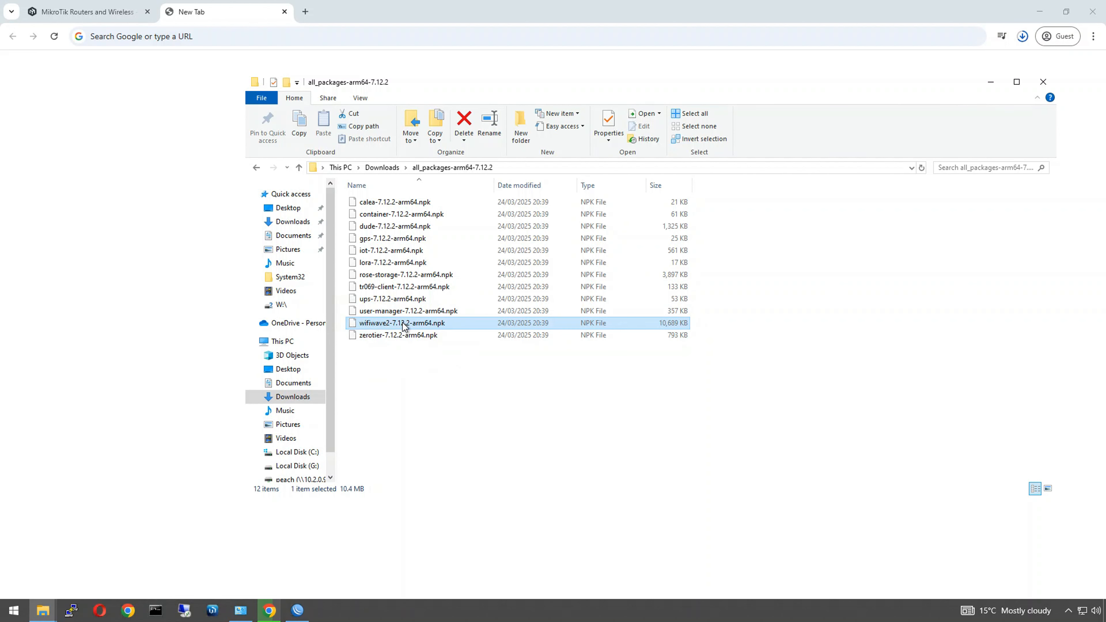
# Upload wifiwave2-7.12.2-arm64.npk from the extracted folder to the router's file list in WinBox and select the uploaded package
pyautogui.click(295, 612)
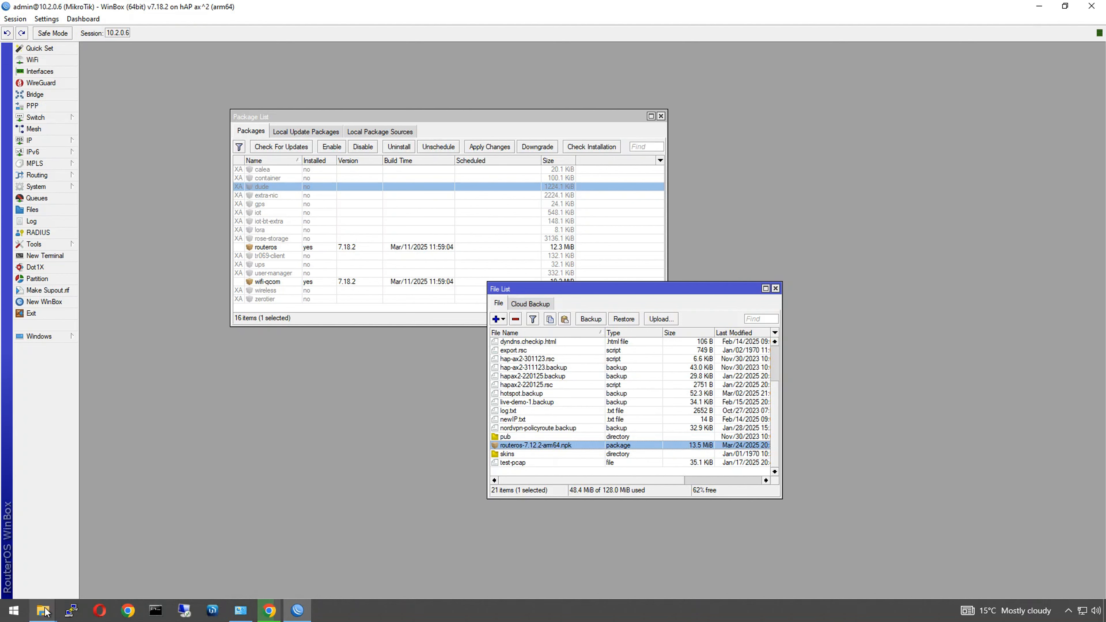
pyautogui.moveTo(43, 610)
pyautogui.click(188, 549)
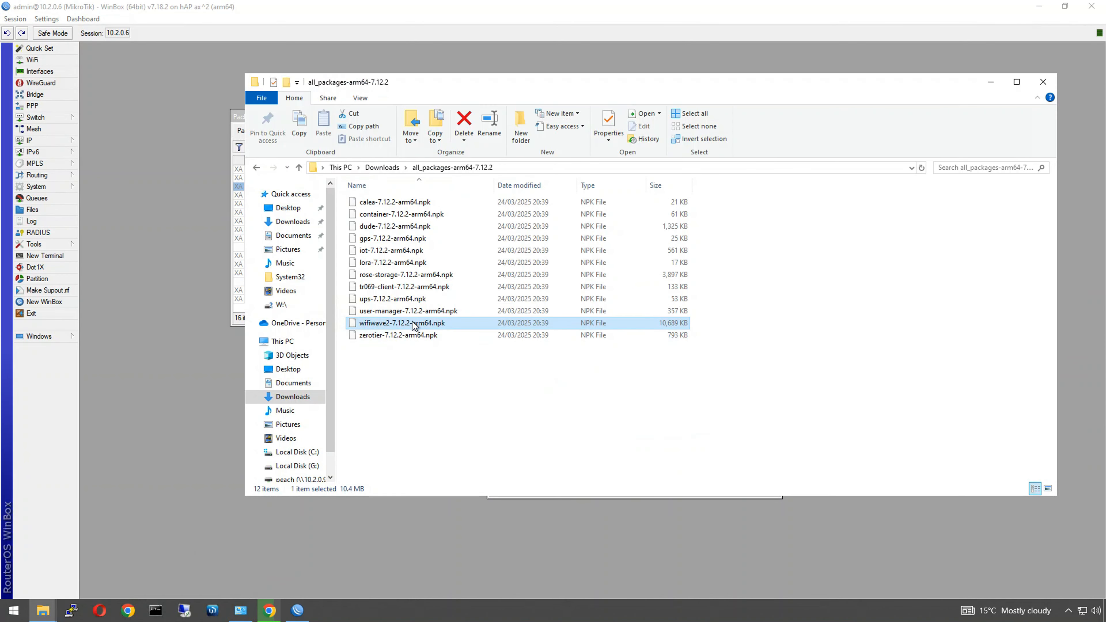
pyautogui.moveTo(412, 321); pyautogui.dragTo(200, 322)
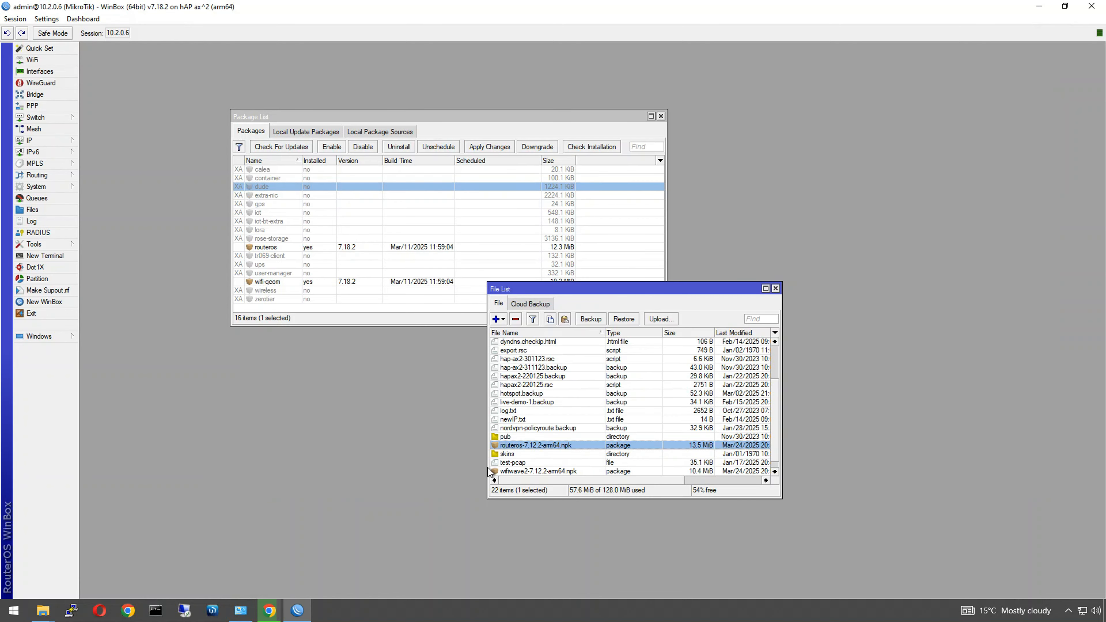
pyautogui.click(530, 471)
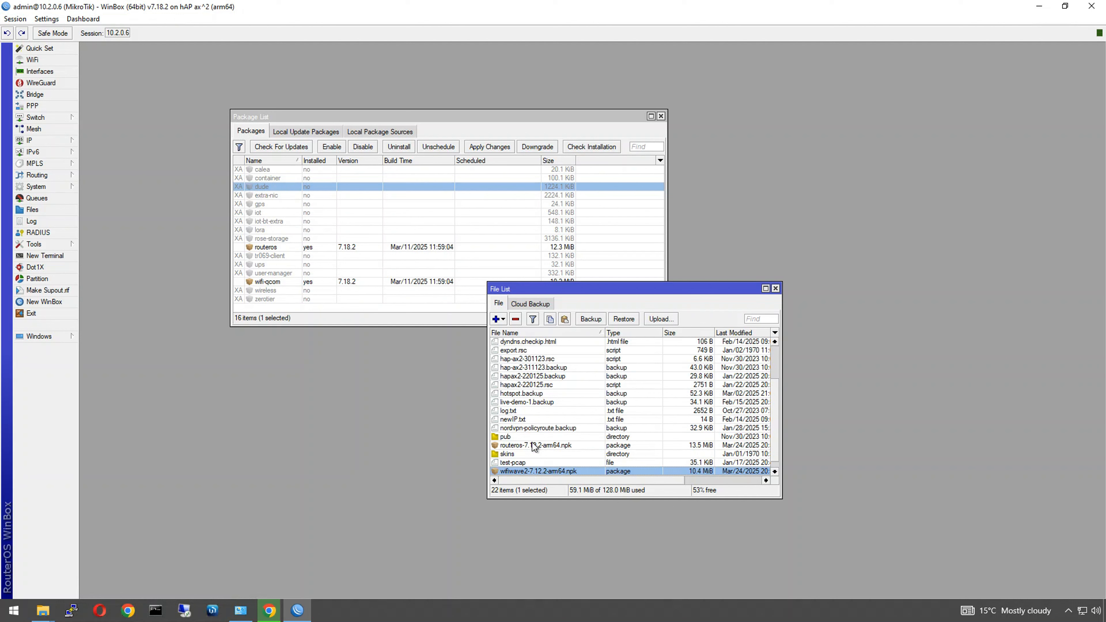
# Move the Package List window clear of the File List, start the router downgrade and accept the reboot
pyautogui.click(246, 117)
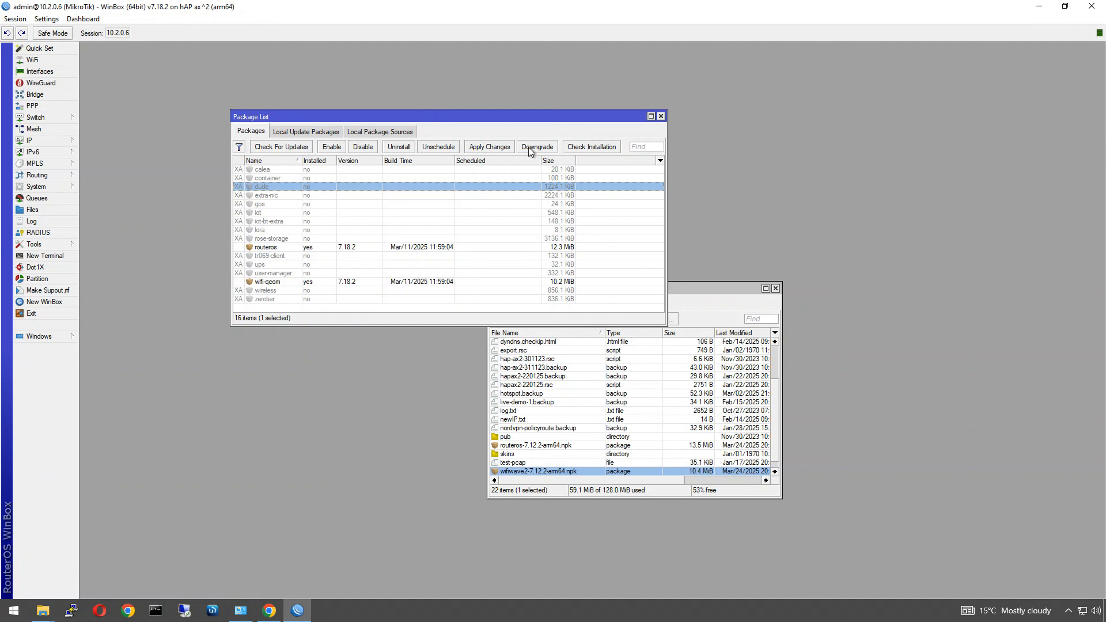
pyautogui.moveTo(481, 114); pyautogui.dragTo(373, 67)
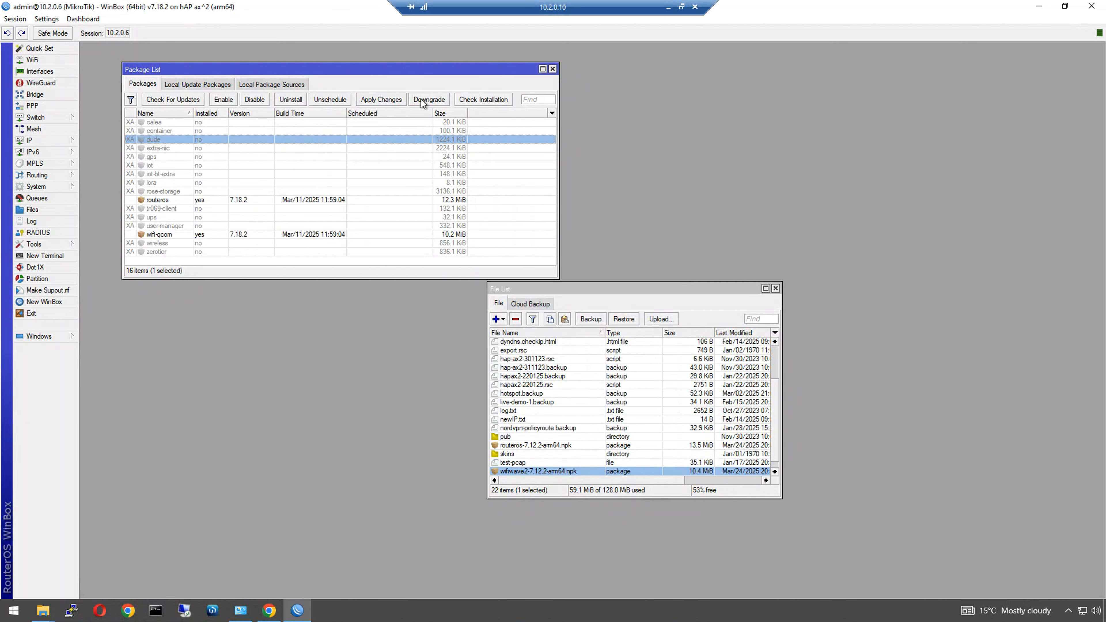
pyautogui.click(441, 101)
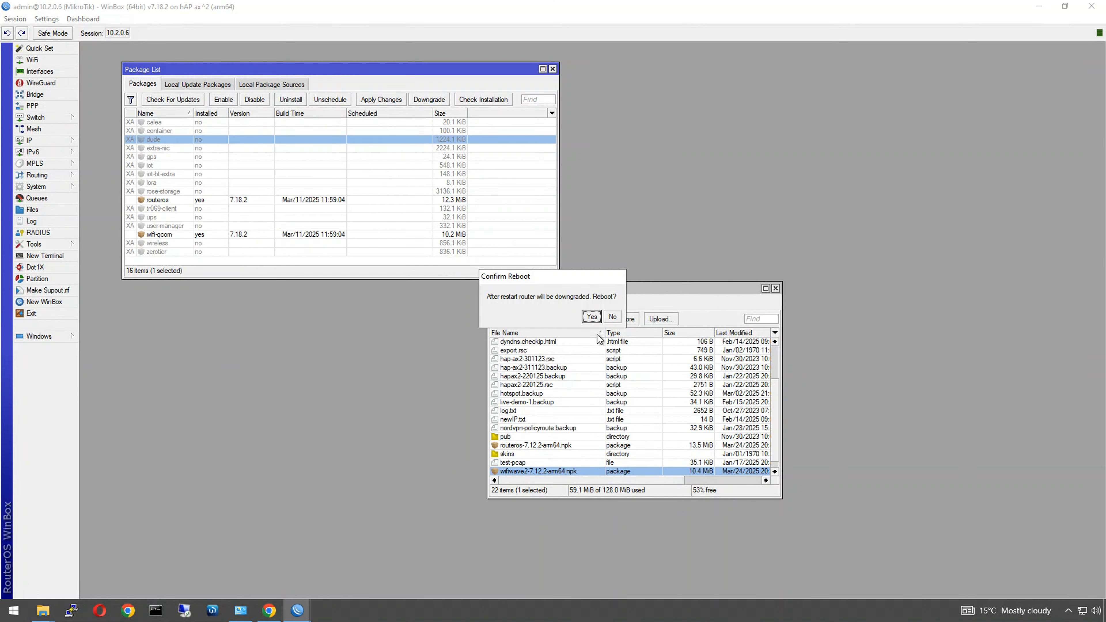
pyautogui.click(592, 317)
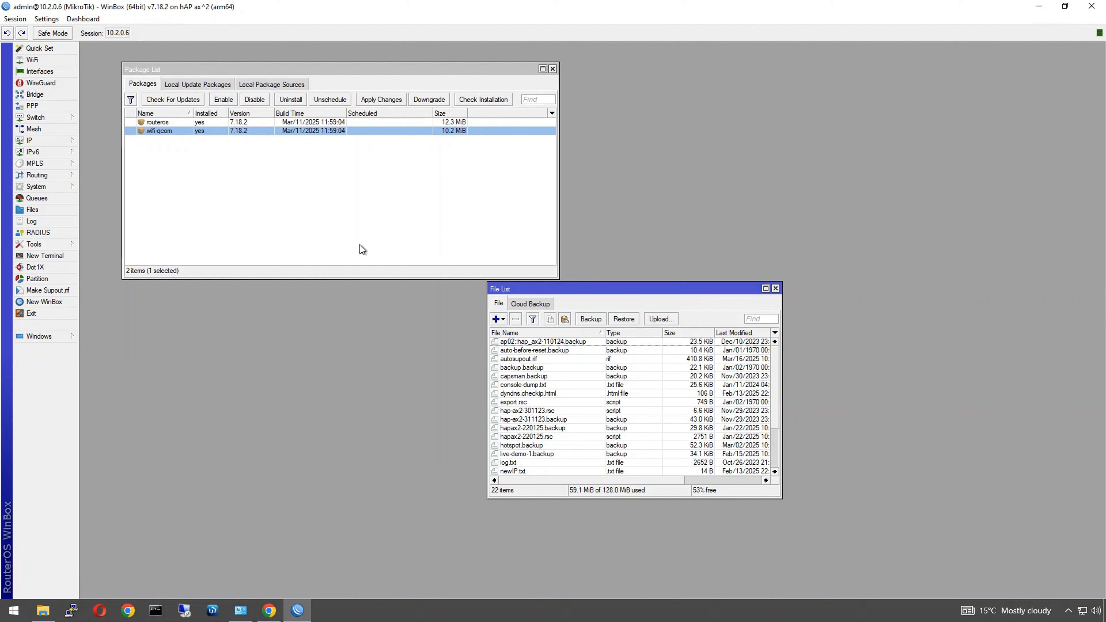
# Locate the uploaded routeros-7.12.2-arm64.npk and wifiwave2-7.12.2-arm64.npk packages in the router's file list
pyautogui.scroll(-3, 586, 473)
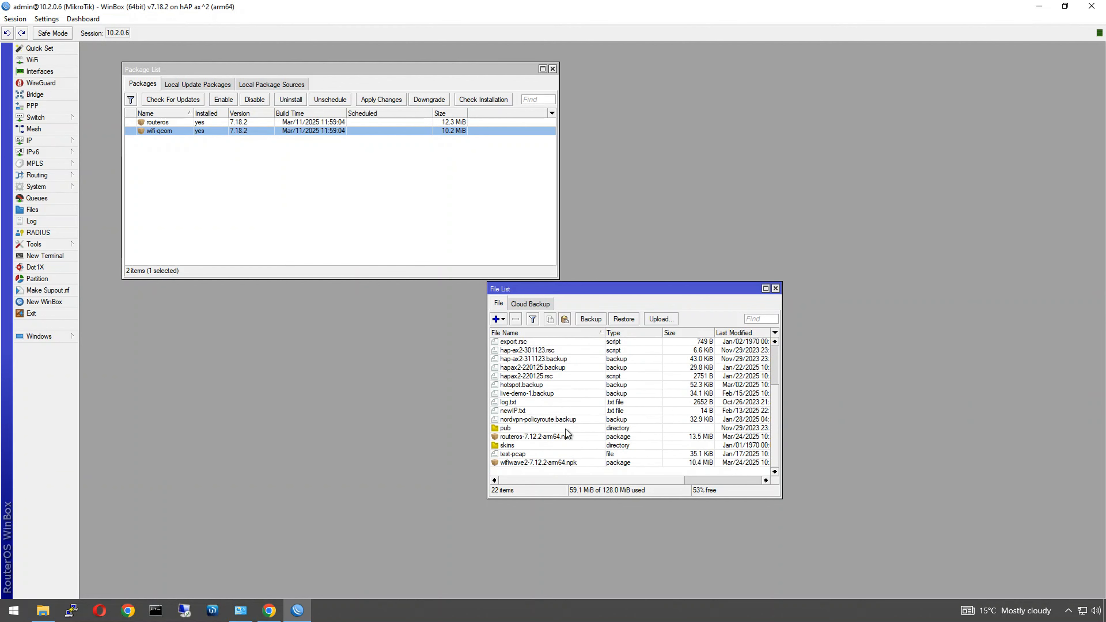
pyautogui.click(547, 437)
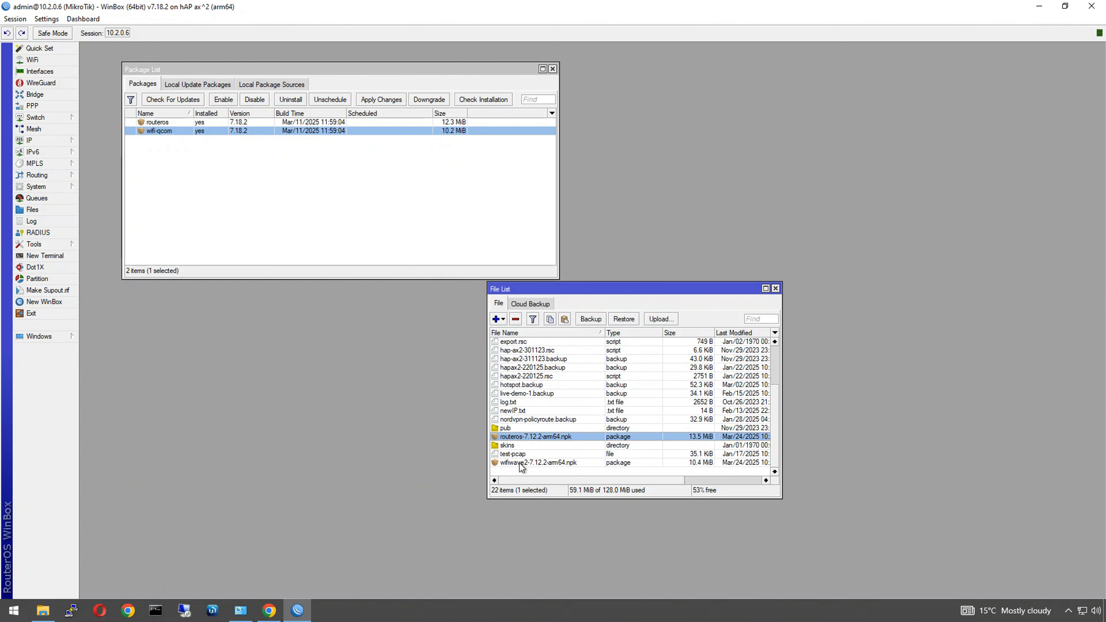
pyautogui.click(543, 462)
pyautogui.click(530, 436)
pyautogui.click(531, 462)
pyautogui.click(535, 437)
# Schedule the installed wifi-qcom package for disabling, start the router downgrade and accept the reboot
pyautogui.click(255, 99)
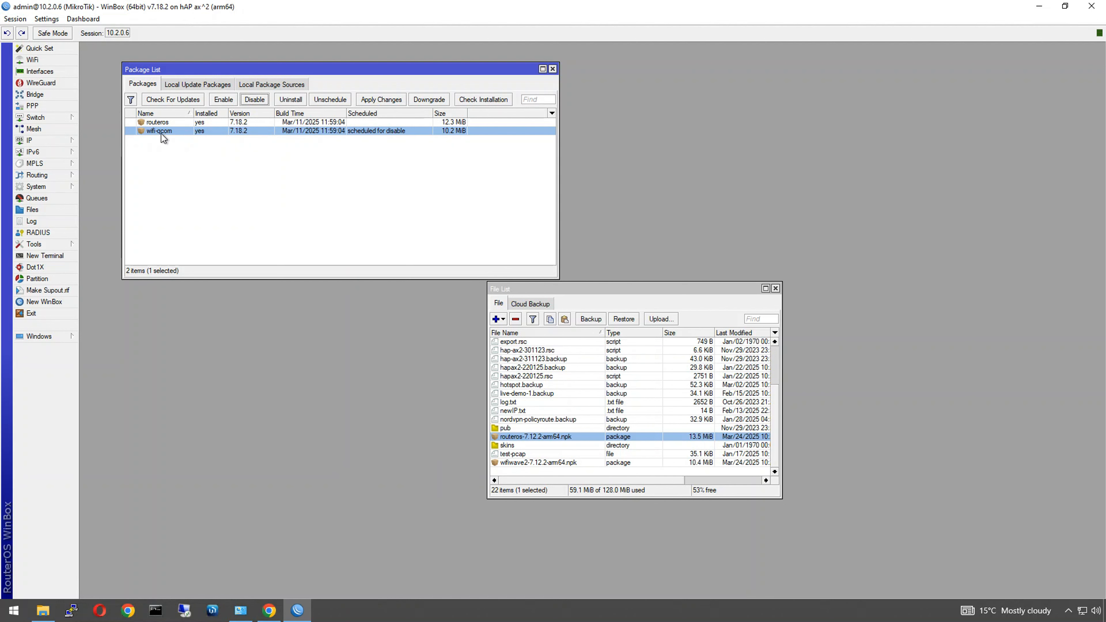
pyautogui.click(430, 100)
pyautogui.click(591, 317)
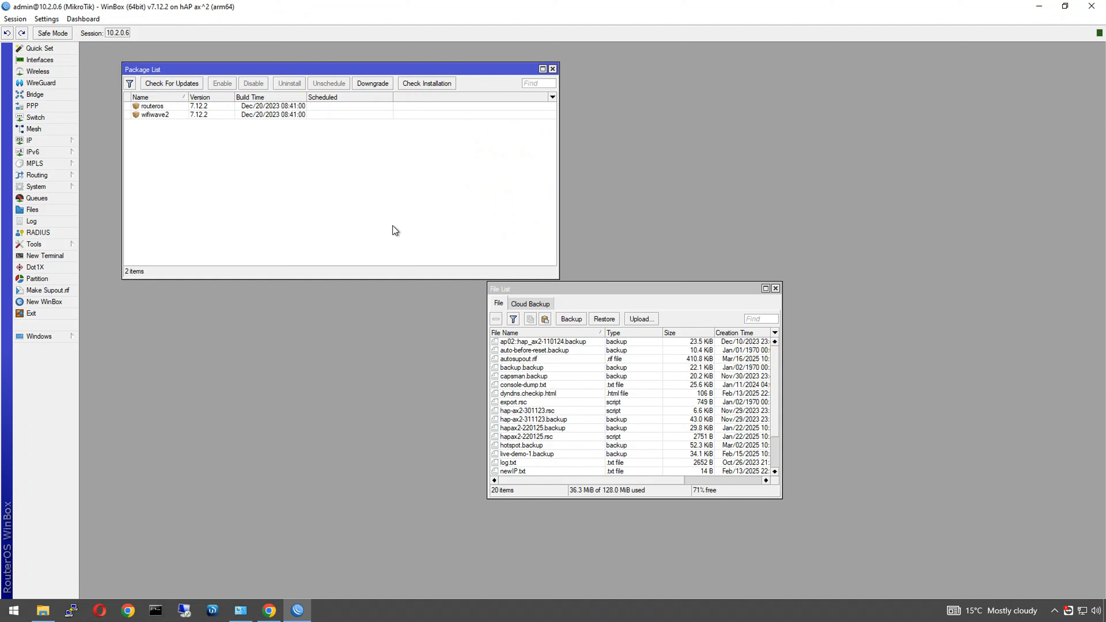
# Check for RouterOS updates on the stable channel from the Package List and close the update window
pyautogui.moveTo(585, 292); pyautogui.dragTo(509, 303)
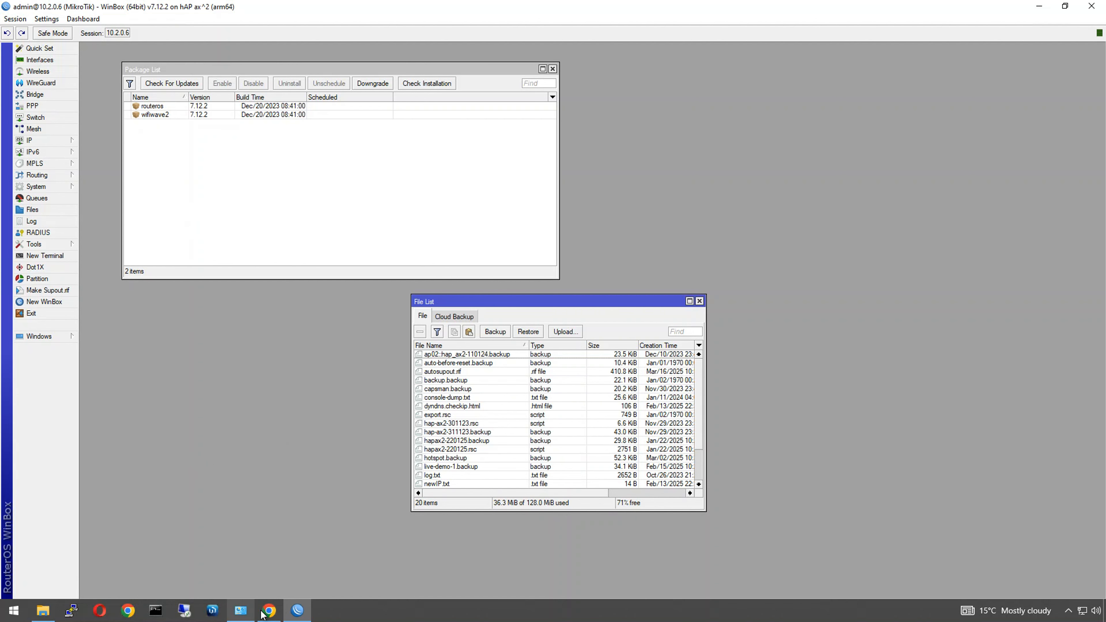
pyautogui.moveTo(266, 613)
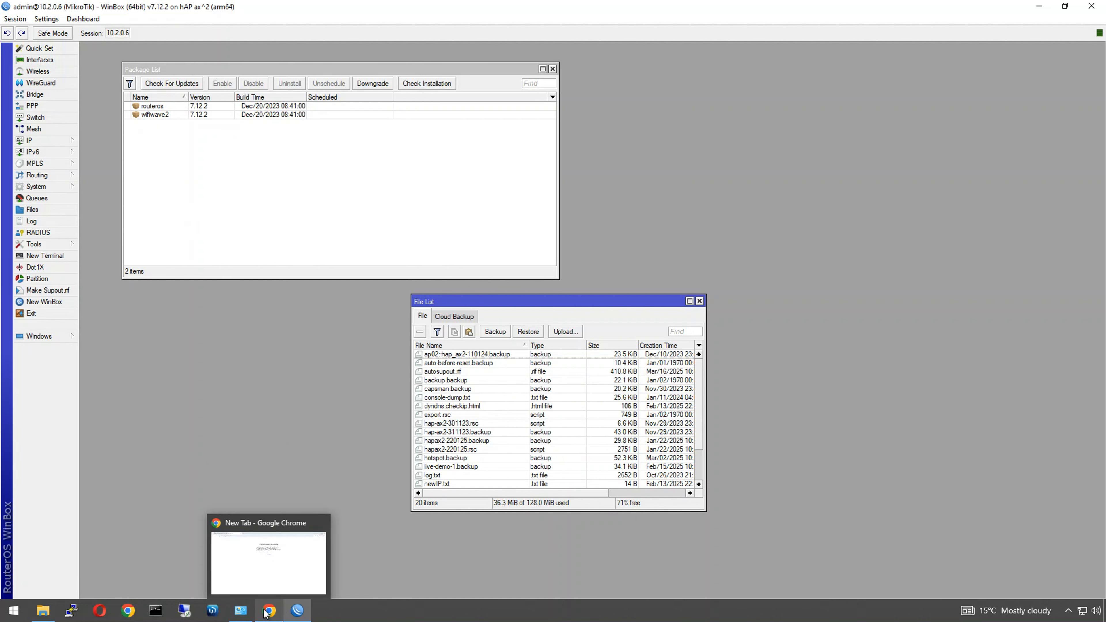
pyautogui.click(266, 613)
pyautogui.click(131, 12)
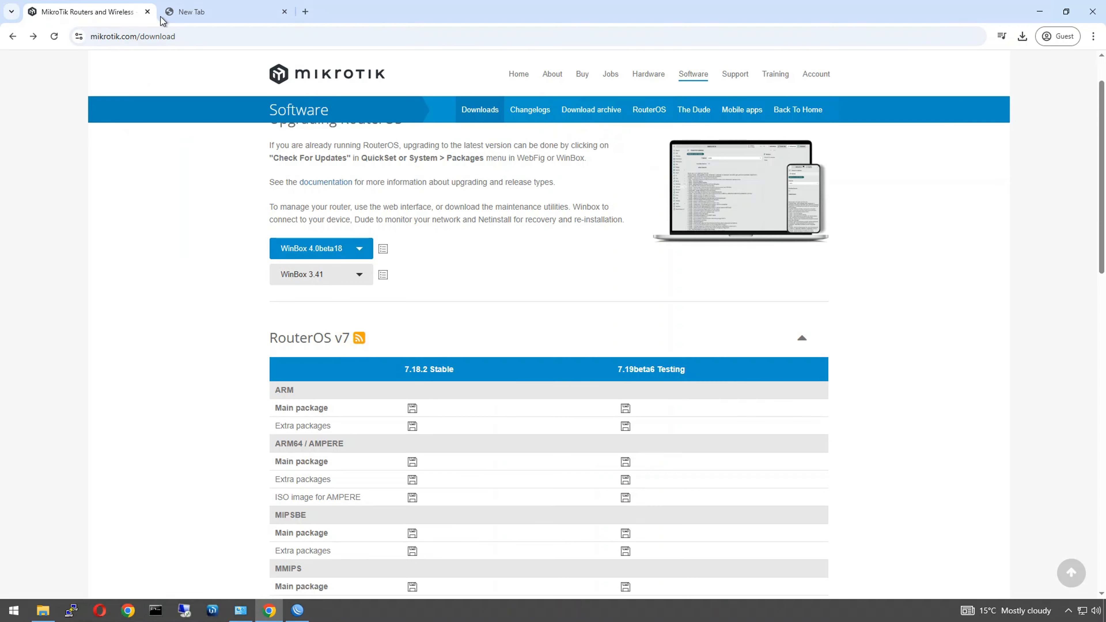
pyautogui.click(297, 610)
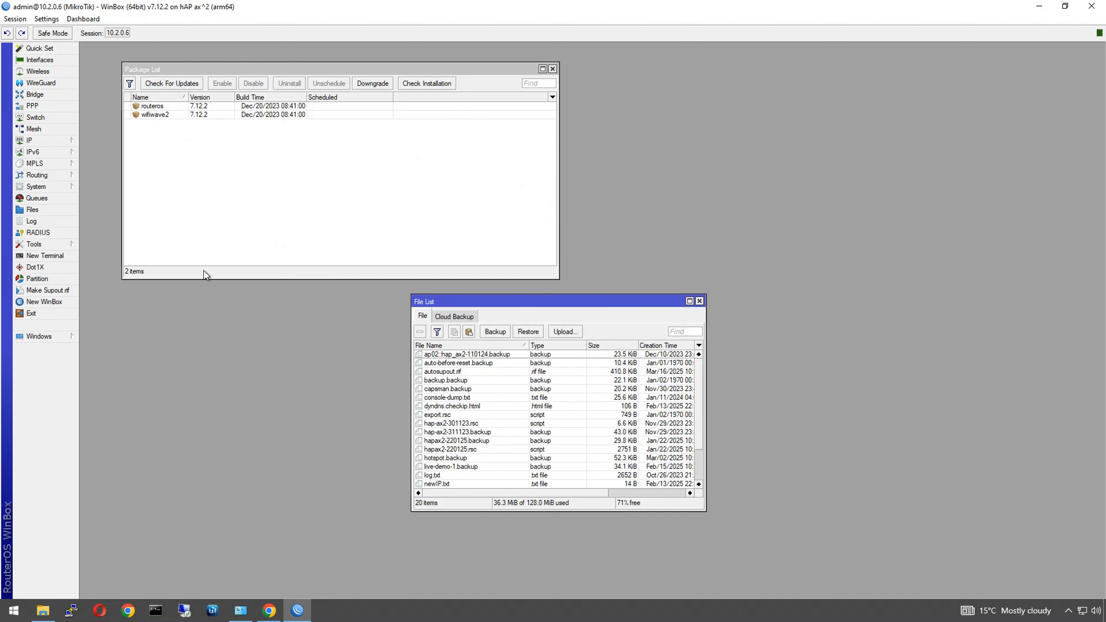
pyautogui.click(175, 83)
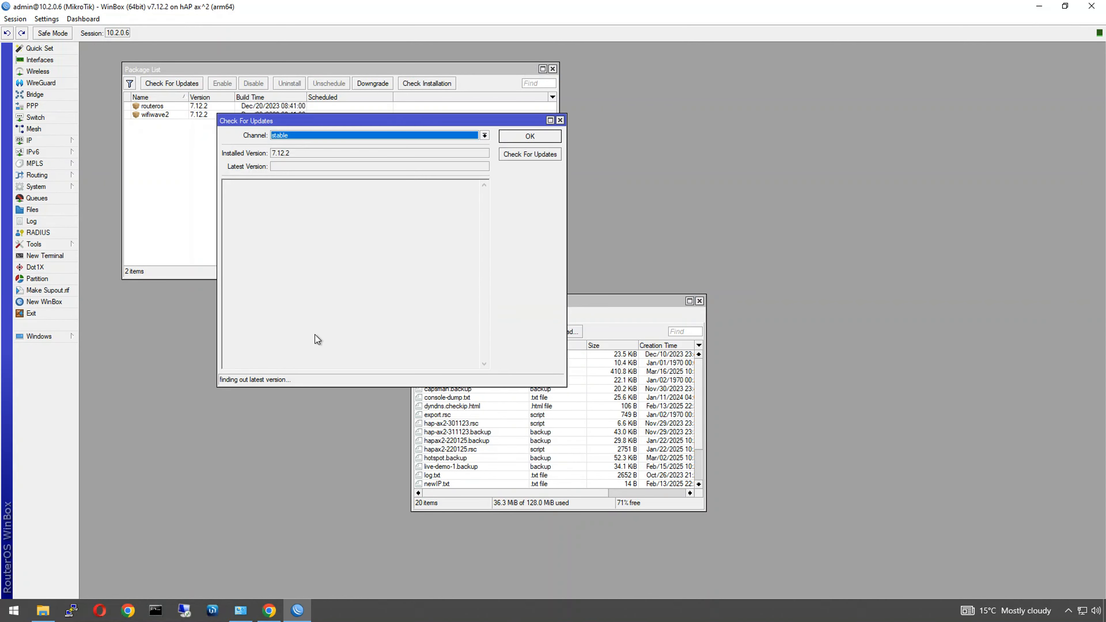
pyautogui.click(560, 120)
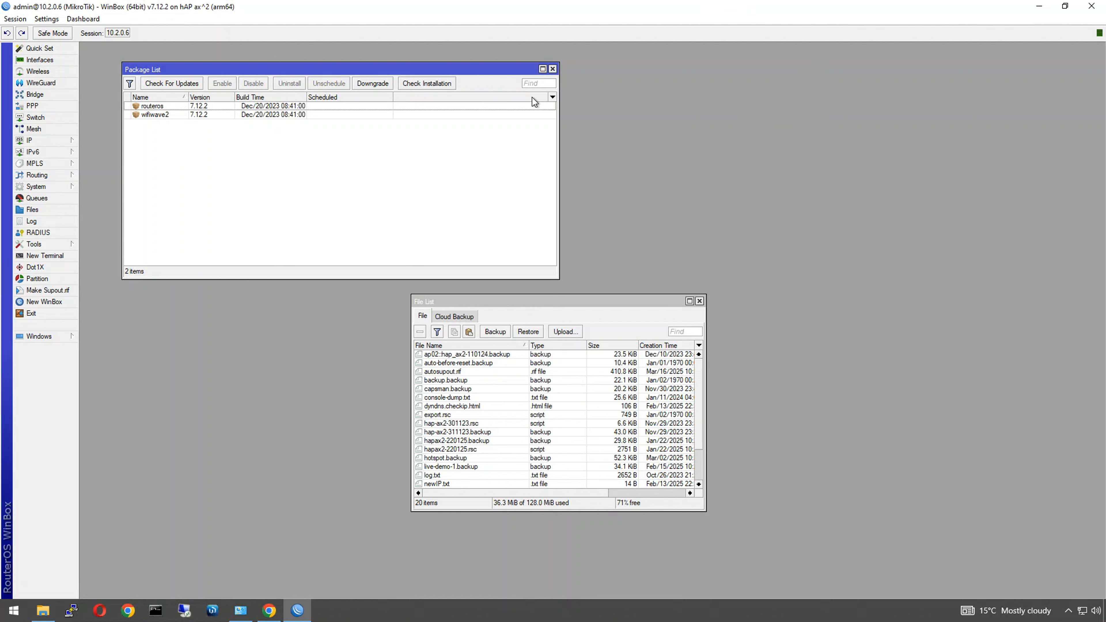
# Switch to Chrome, save the ARM64 main package for 7.18.2 Stable in Downloads and check the download progress
pyautogui.click(269, 610)
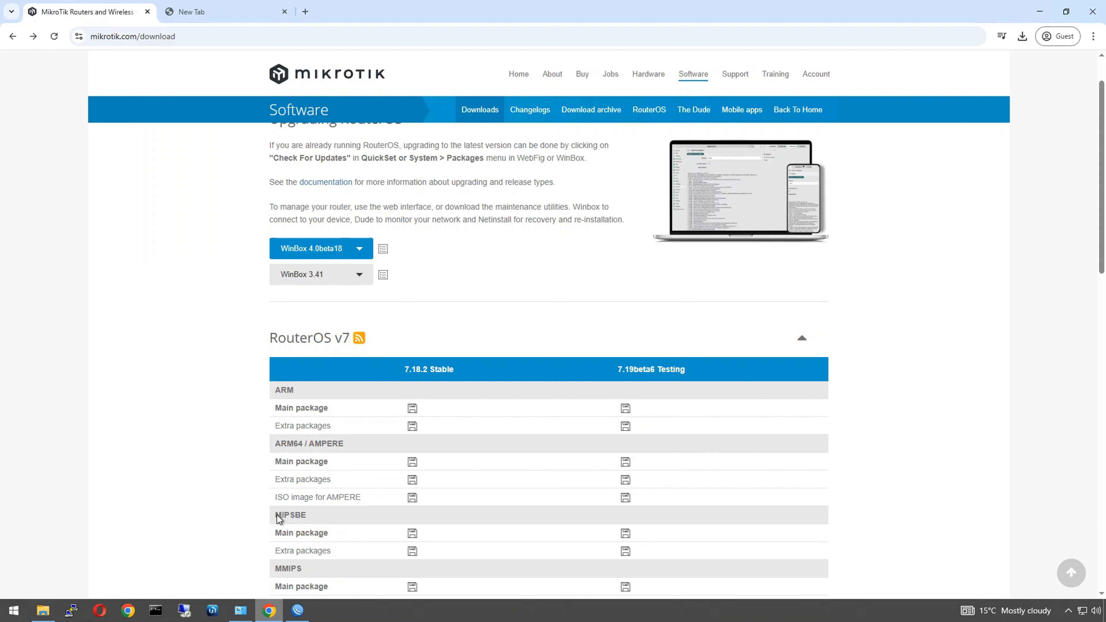
pyautogui.scroll(-1, 209, 394)
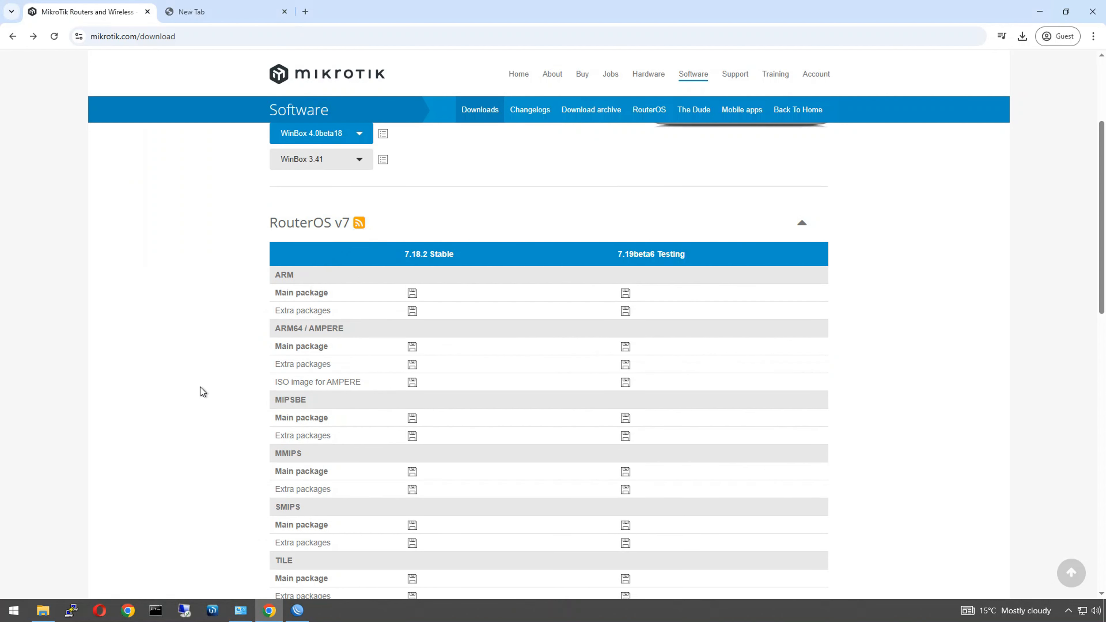
pyautogui.click(412, 348)
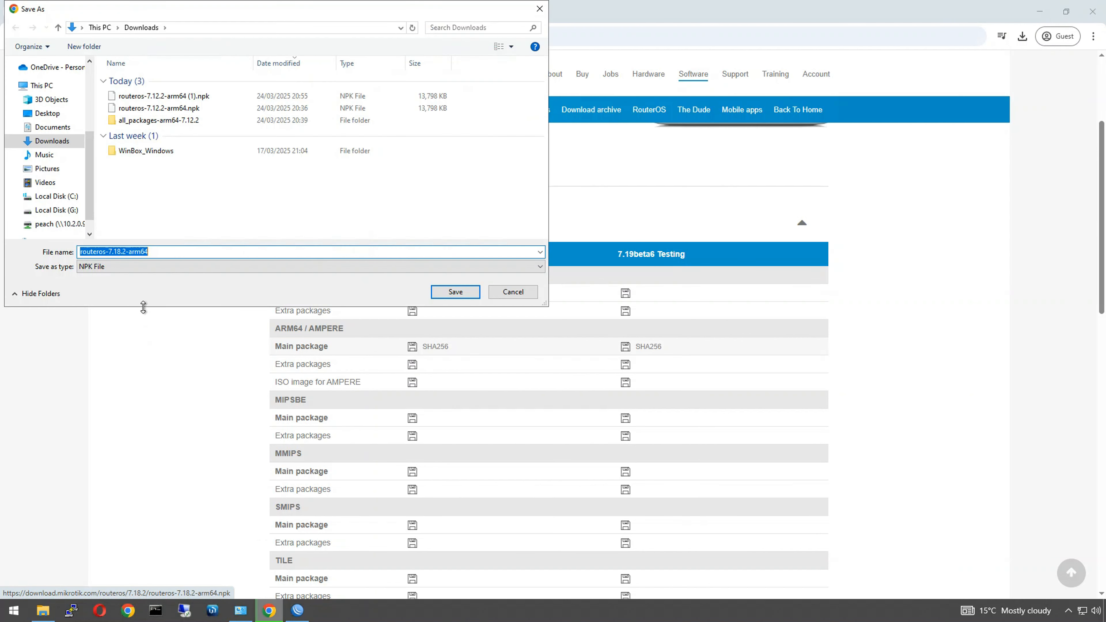
pyautogui.click(455, 291)
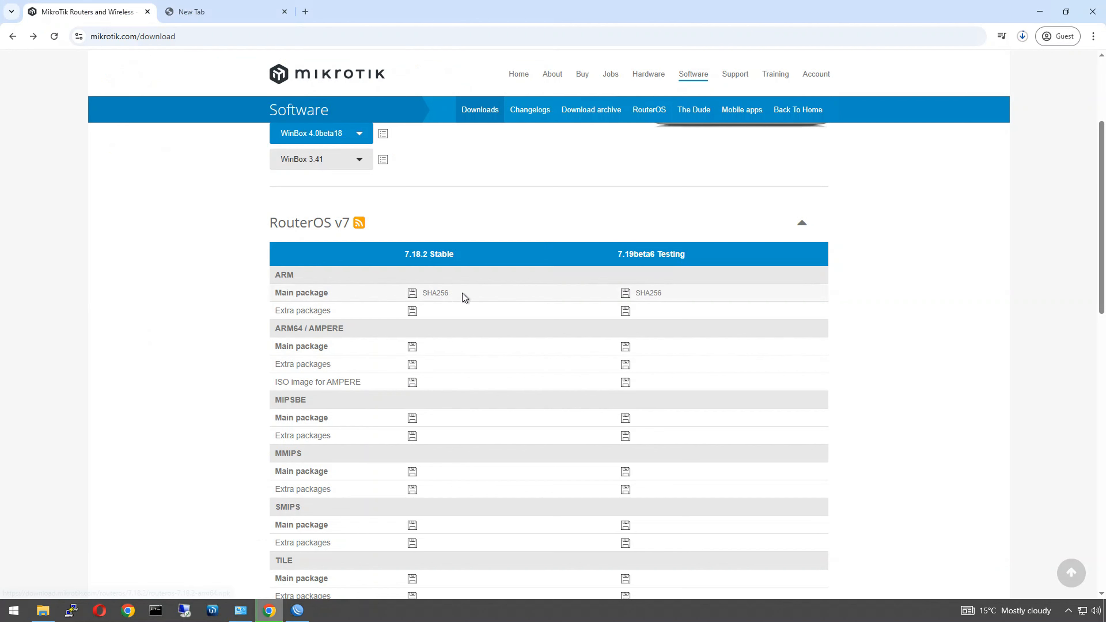
pyautogui.click(1022, 40)
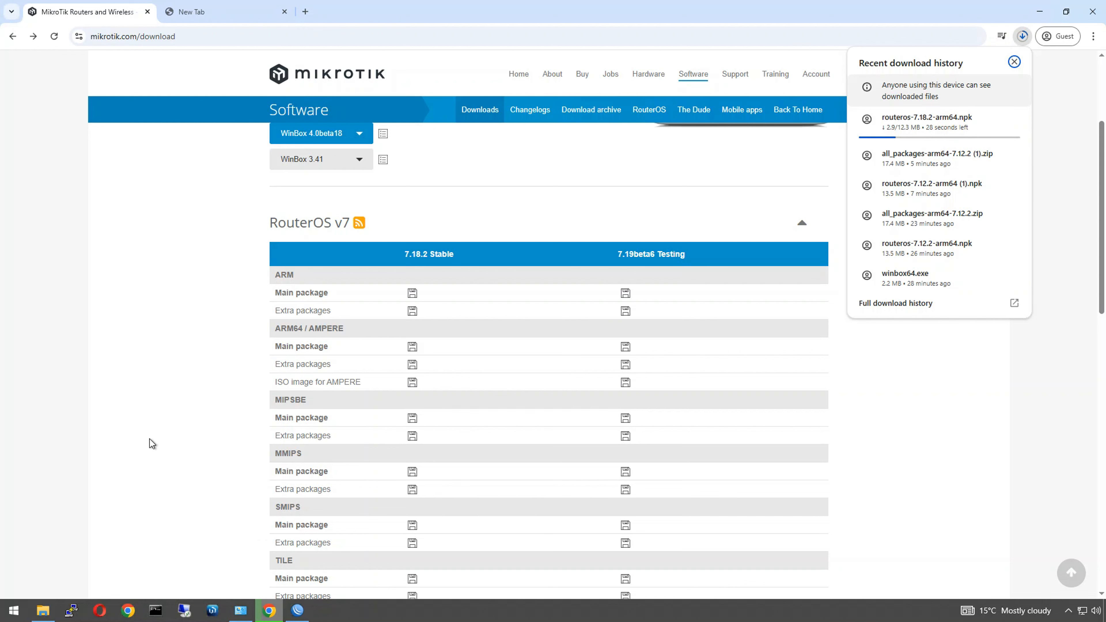
pyautogui.click(157, 463)
# Rearrange the Package List and File List windows in WinBox and upload routeros-7.18.2-arm64.npk from the Downloads folder to the router
pyautogui.click(307, 612)
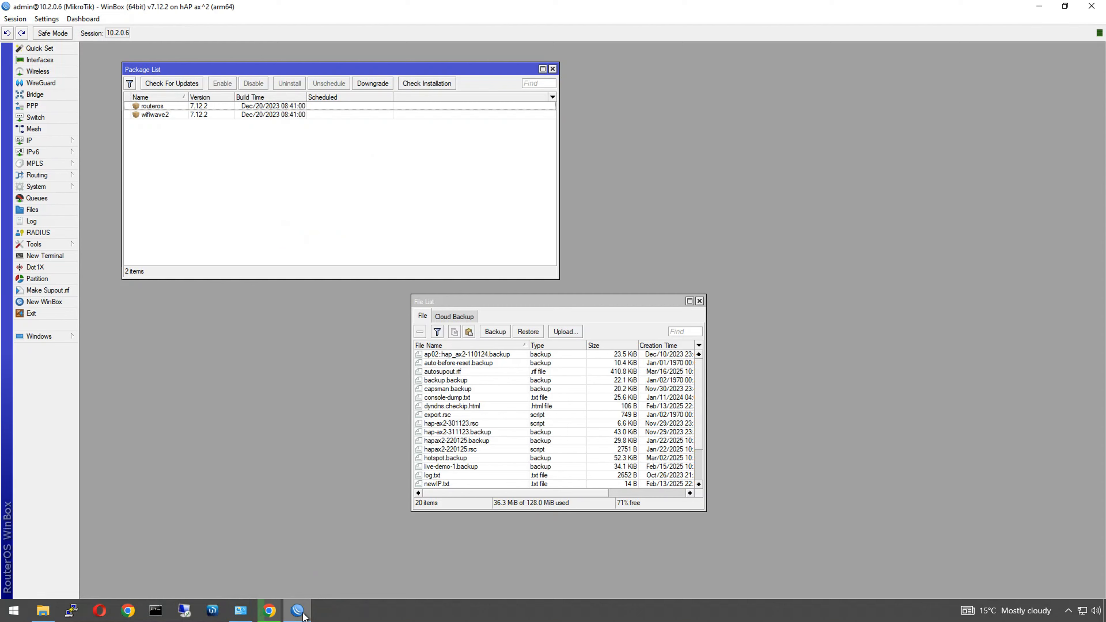
pyautogui.moveTo(213, 72); pyautogui.dragTo(565, 96)
pyautogui.moveTo(438, 302); pyautogui.dragTo(509, 333)
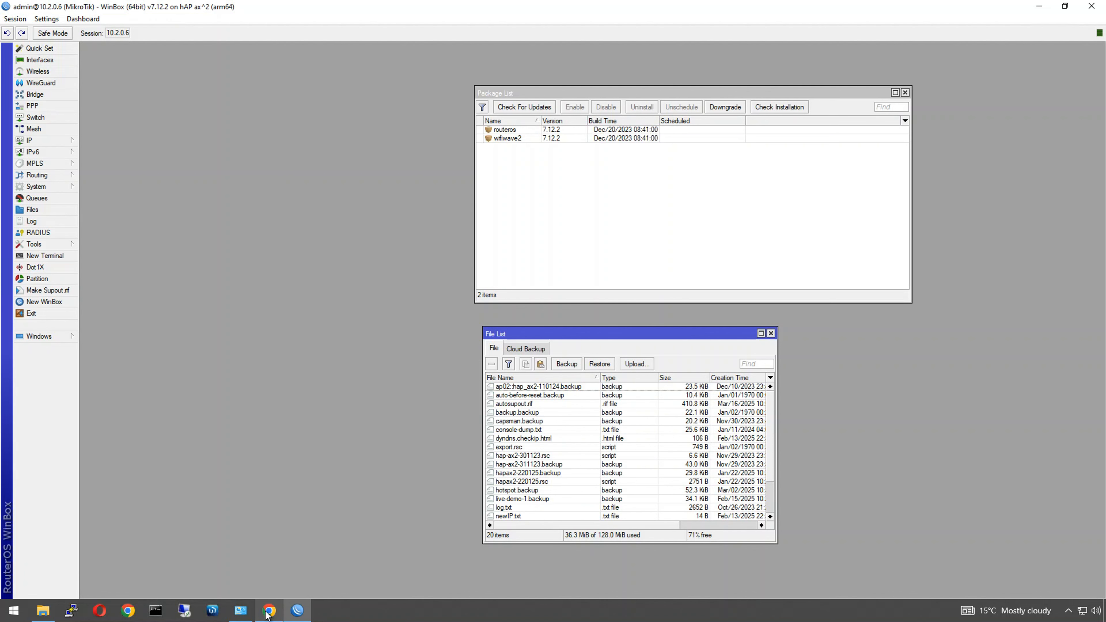
pyautogui.click(40, 610)
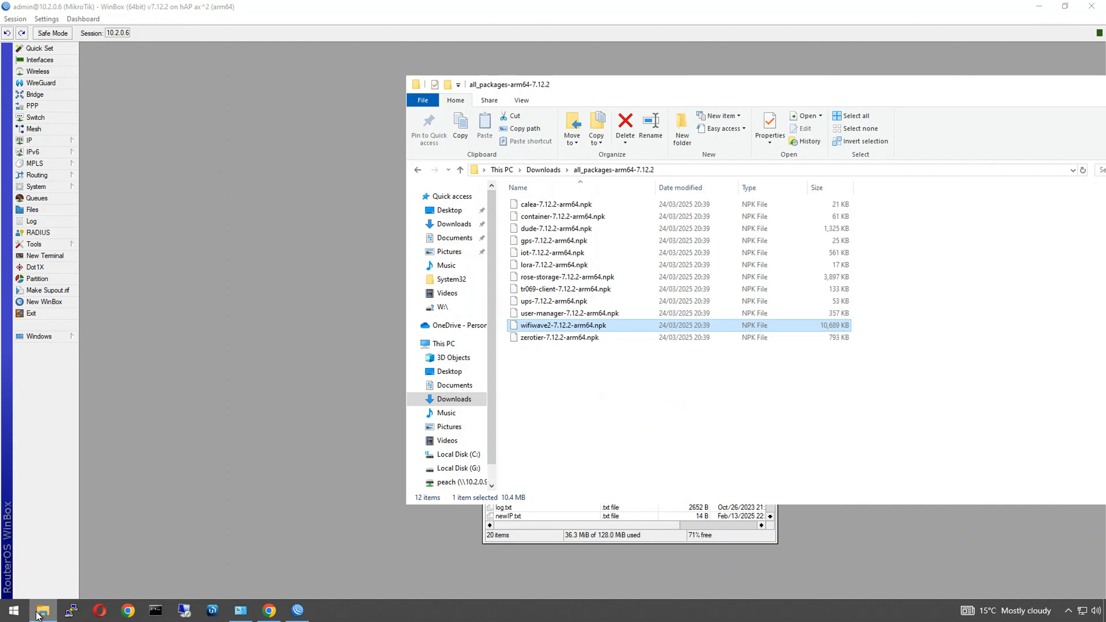
pyautogui.click(545, 171)
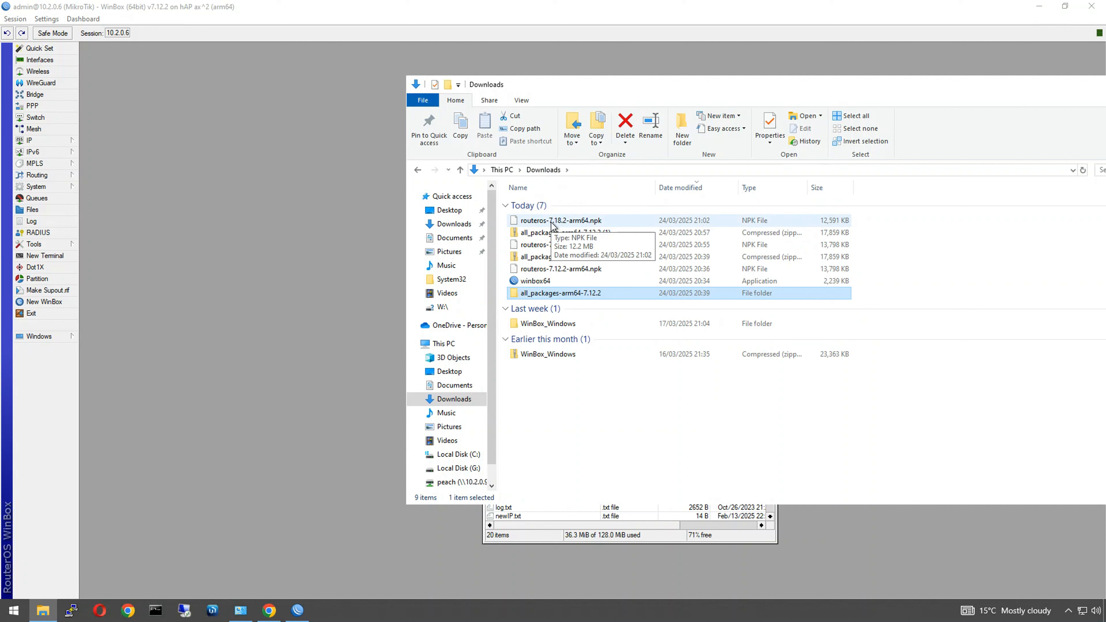
pyautogui.click(566, 225)
pyautogui.moveTo(566, 225); pyautogui.dragTo(320, 221)
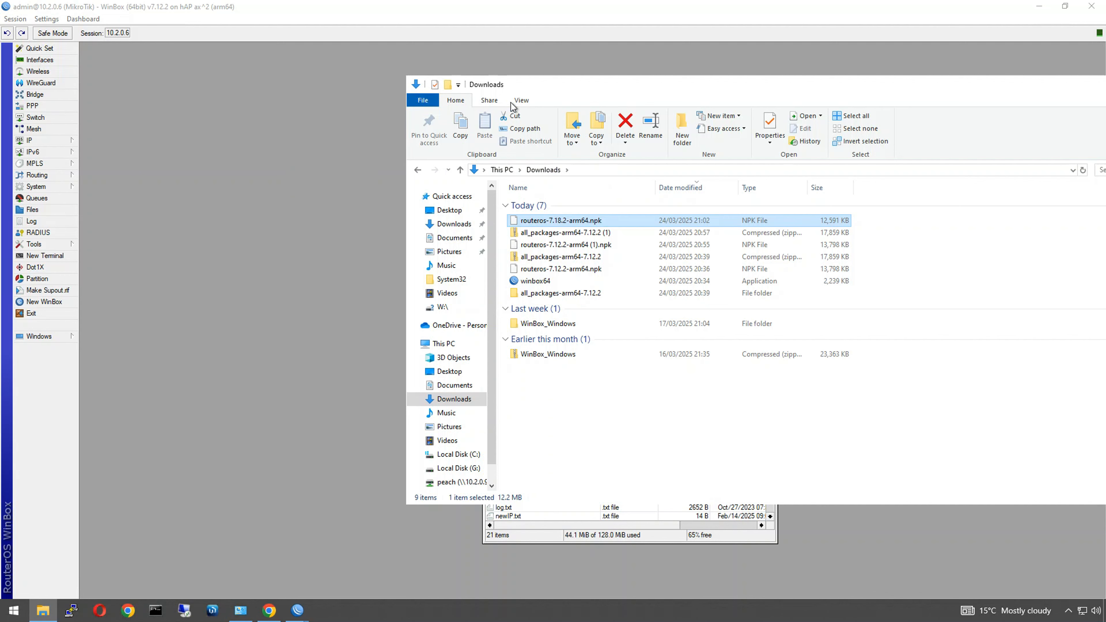
# Move the Downloads window clear of the File List and locate the uploaded routeros-7.18.2-arm64.npk on the router
pyautogui.moveTo(528, 92); pyautogui.dragTo(324, 119)
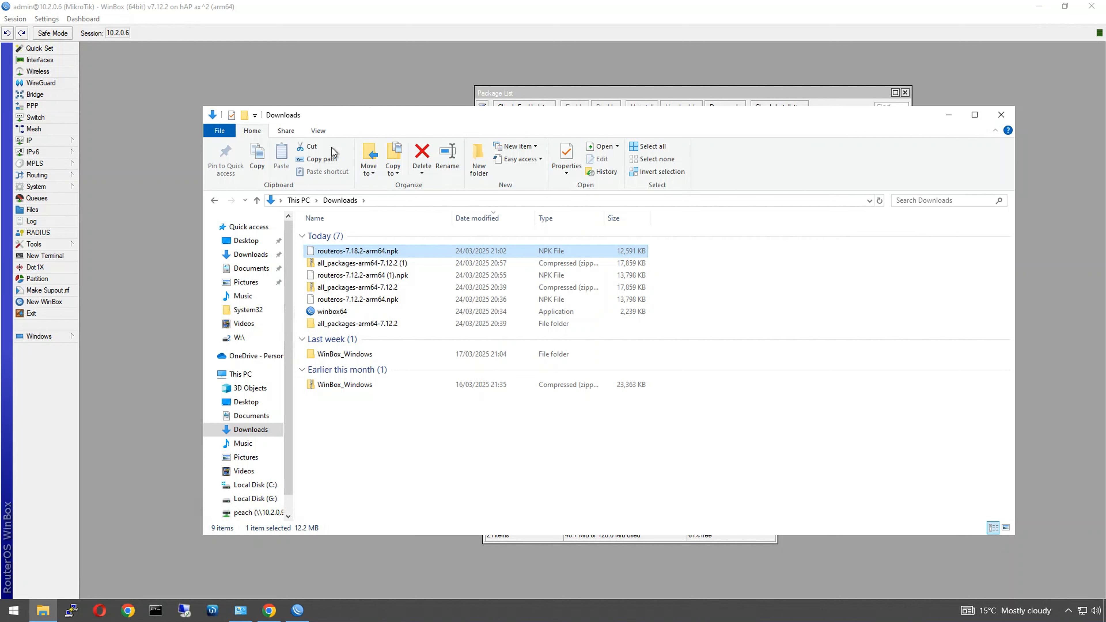
pyautogui.moveTo(439, 111); pyautogui.dragTo(877, 334)
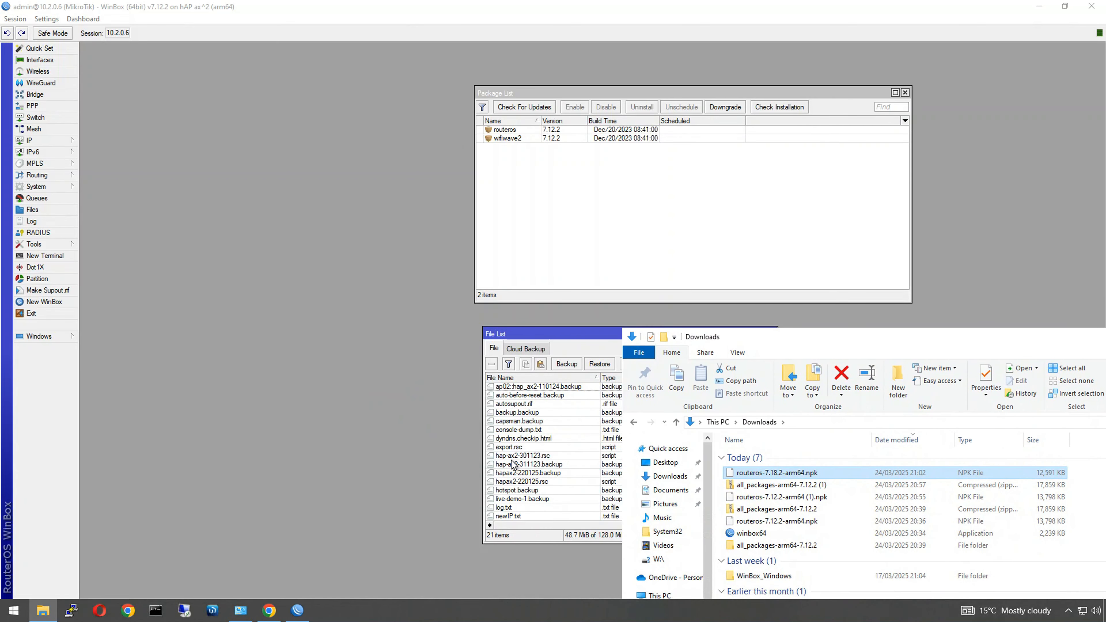
pyautogui.scroll(-2, 517, 488)
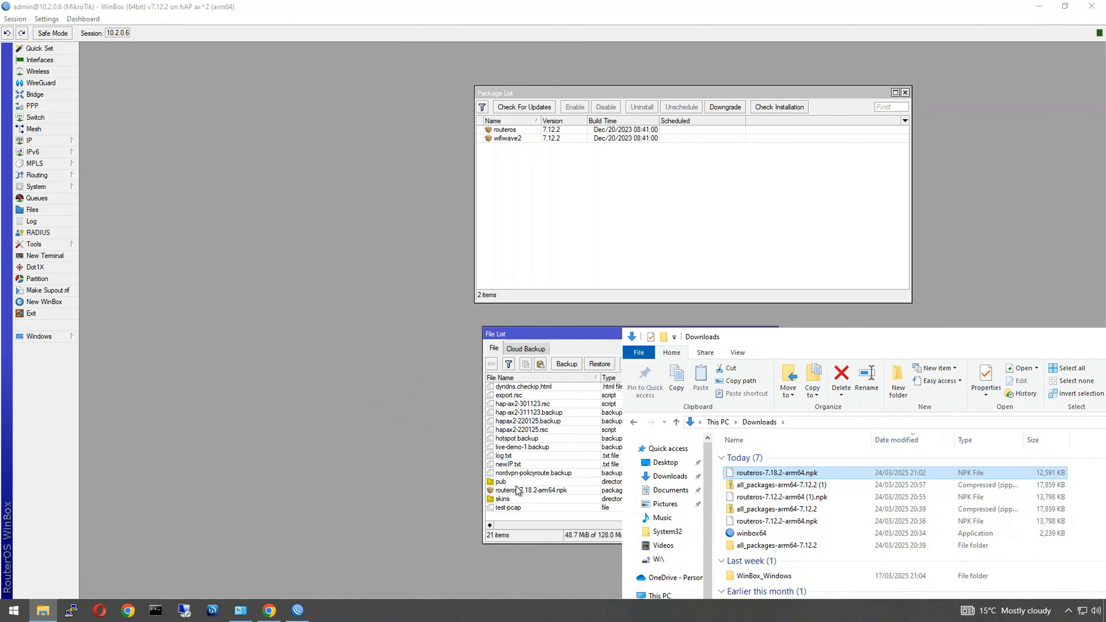
pyautogui.click(371, 407)
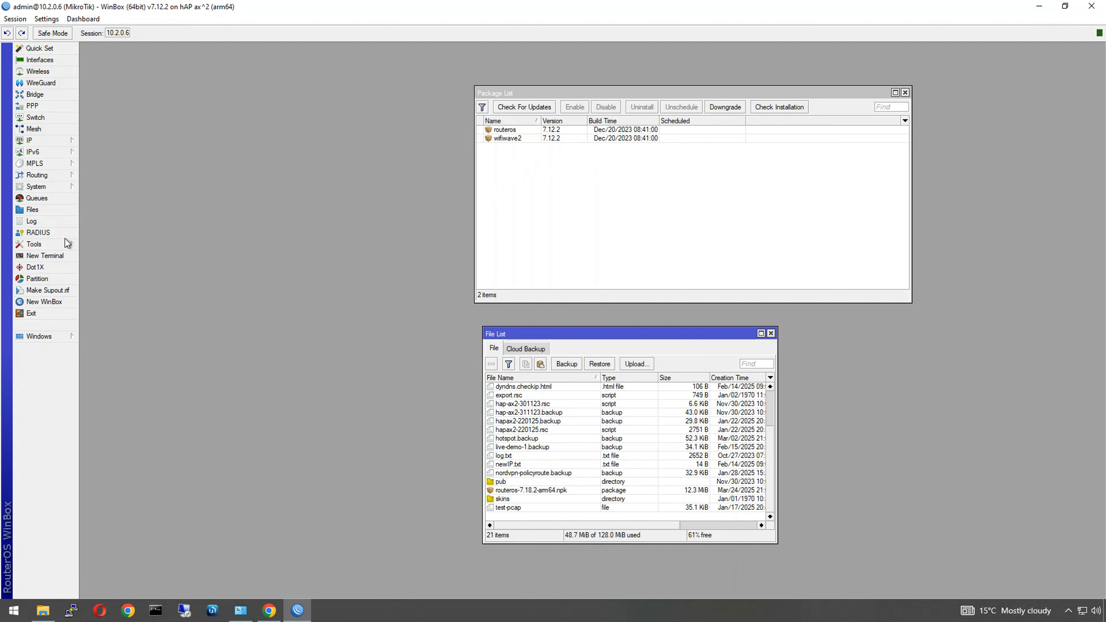
# Reboot the router and minimize the Network Connections and Downloads windows while WinBox reconnects
pyautogui.moveTo(34, 190)
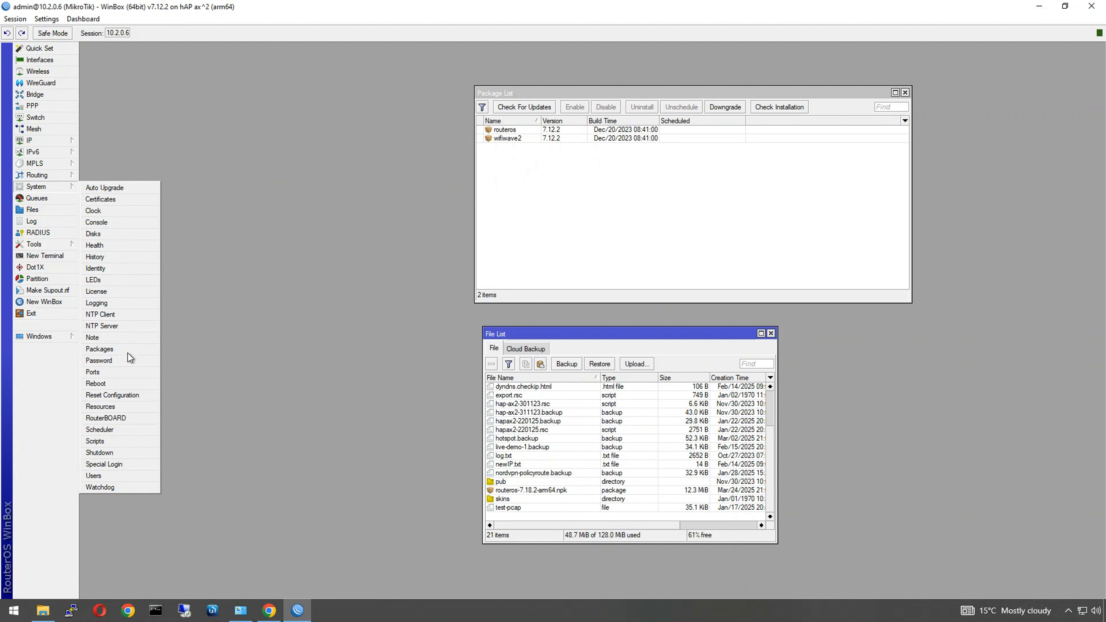
pyautogui.click(126, 384)
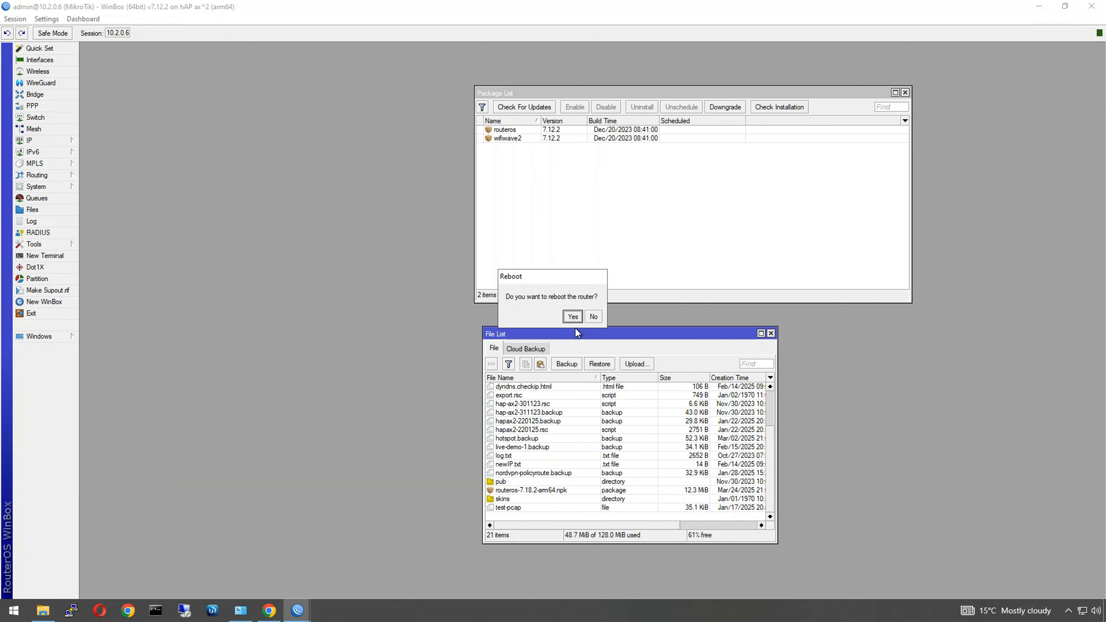
pyautogui.click(572, 316)
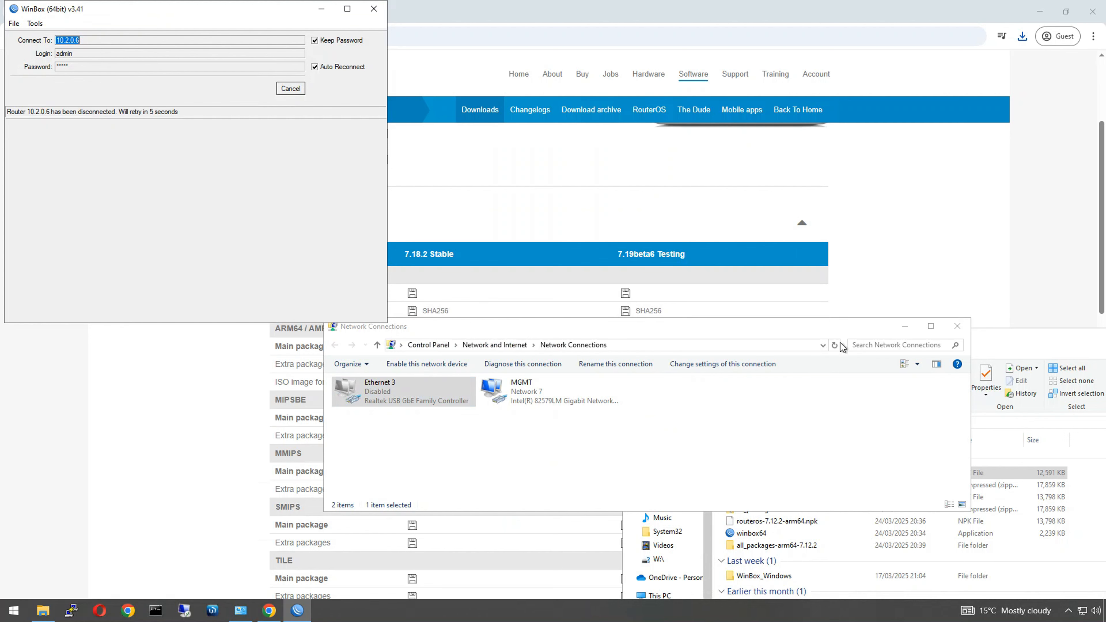
pyautogui.click(905, 327)
pyautogui.moveTo(846, 315); pyautogui.dragTo(457, 118)
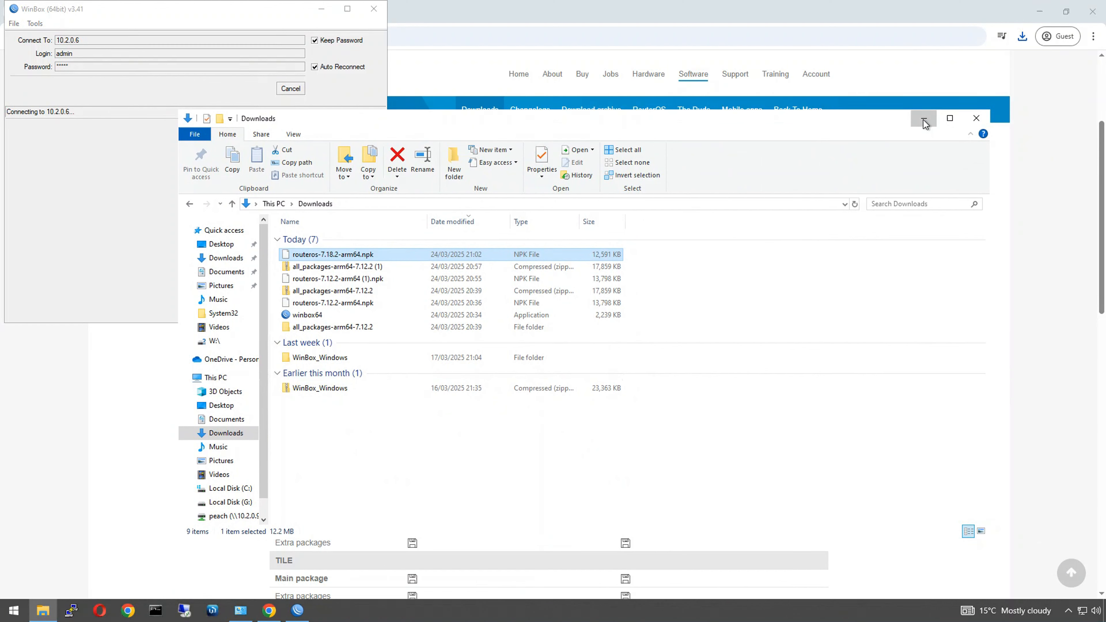
pyautogui.click(923, 120)
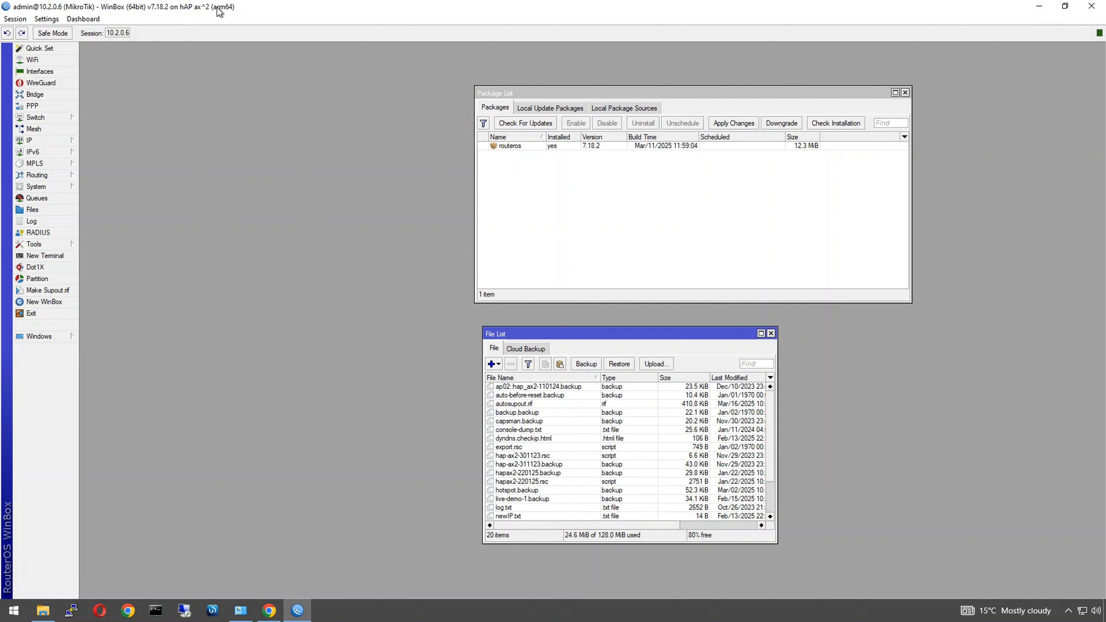
# Inspect and close the WiFi interface list, select the routeros package and move the File List clear of the Package List
pyautogui.click(43, 61)
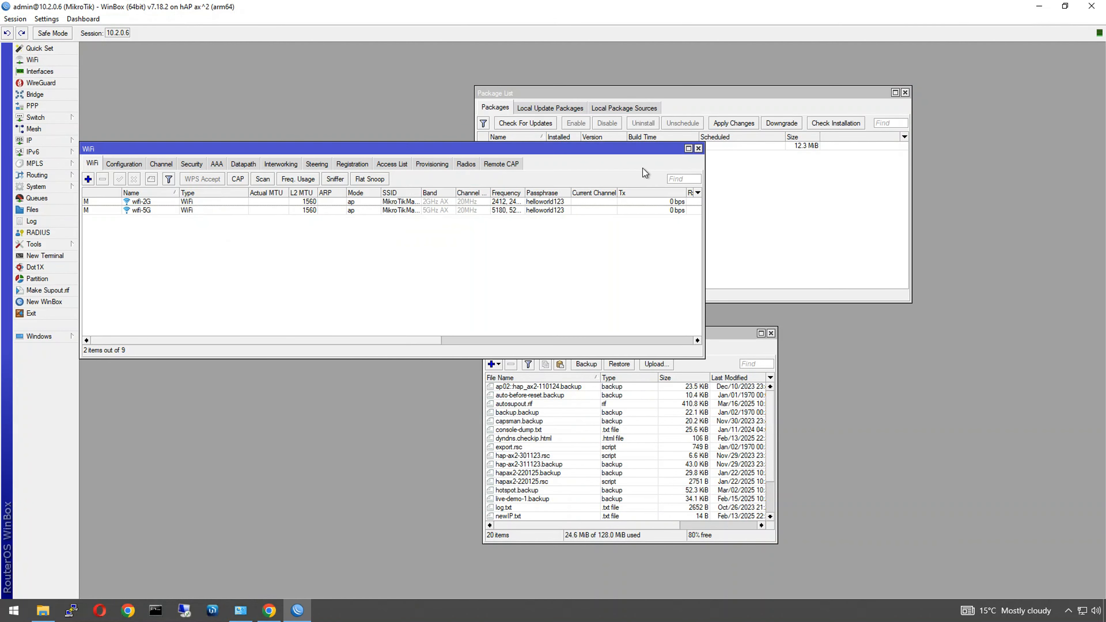
pyautogui.click(698, 148)
pyautogui.click(513, 146)
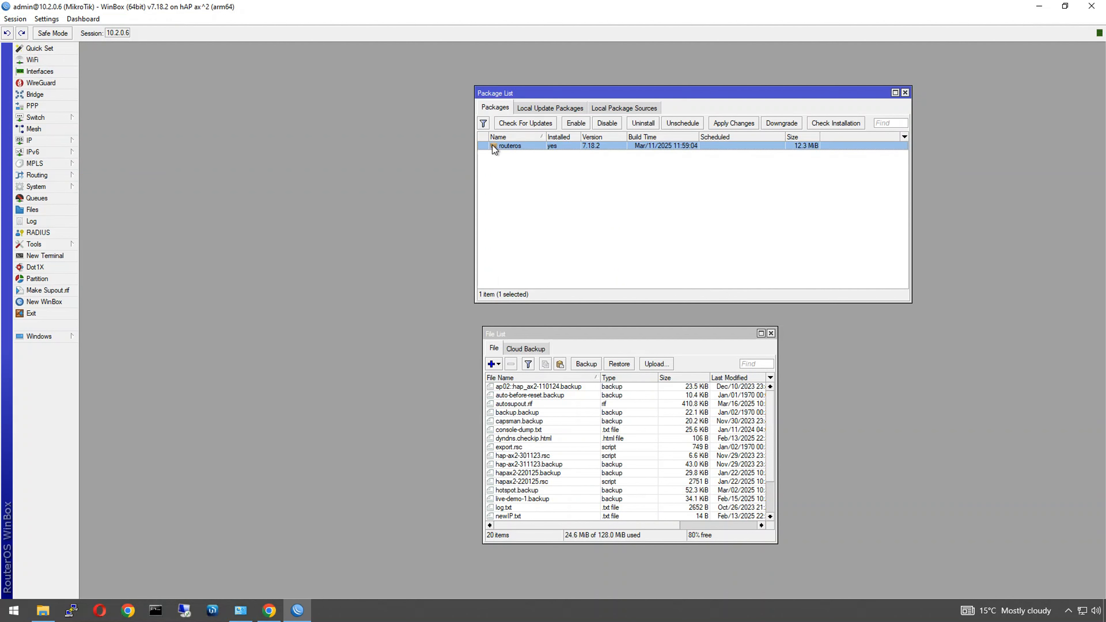
pyautogui.moveTo(561, 334); pyautogui.dragTo(400, 326)
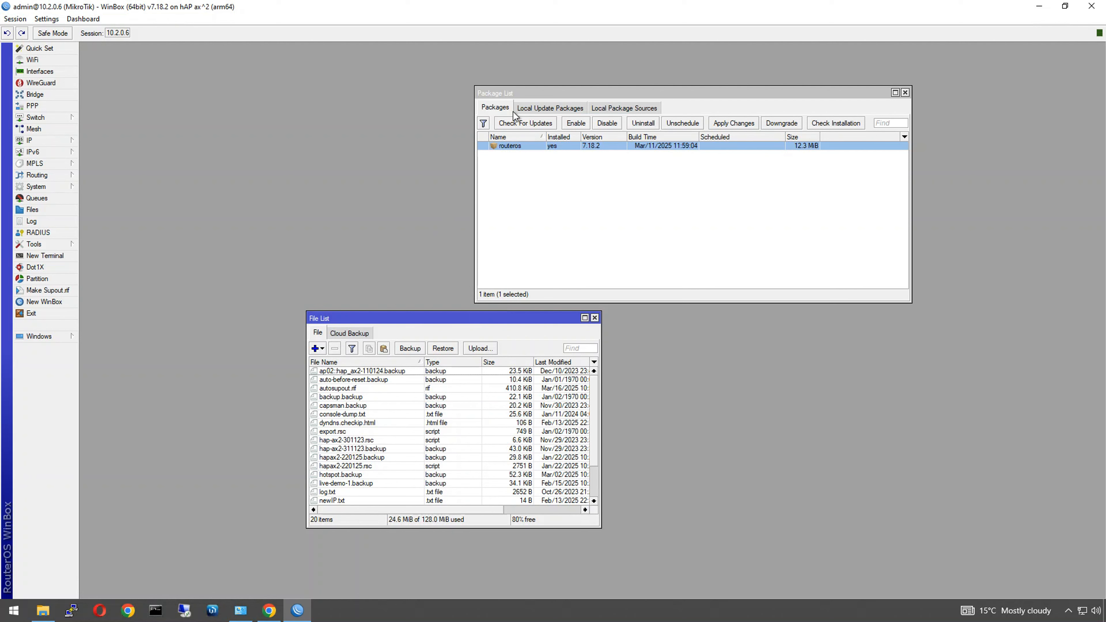
# Check for updates on the stable channel, schedule the wifi-qcom package for installation and close the update window
pyautogui.click(502, 124)
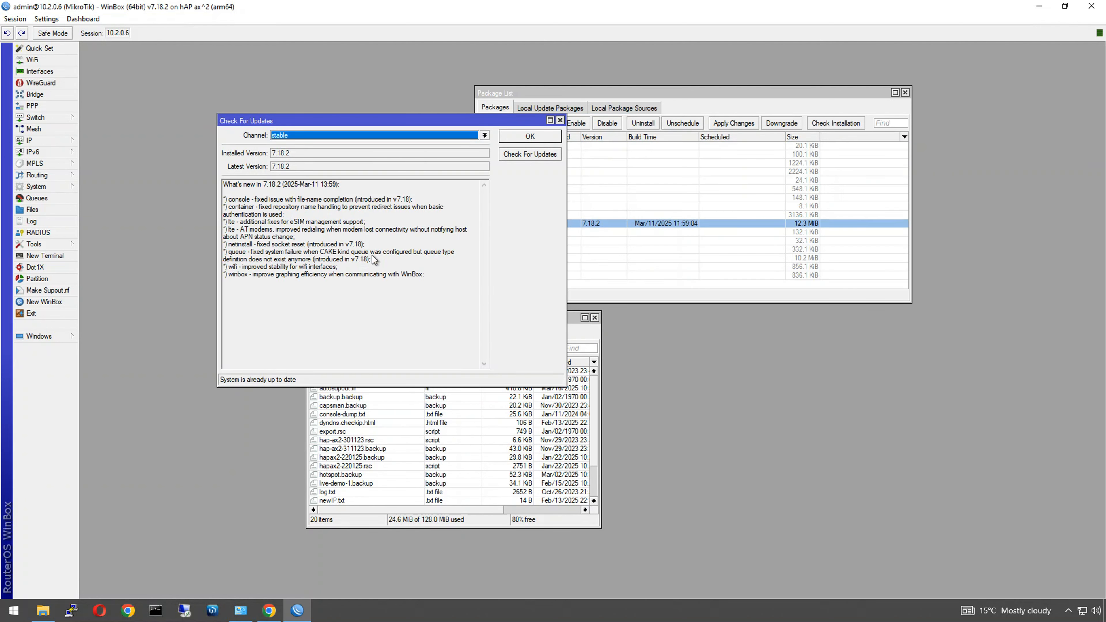
pyautogui.click(625, 299)
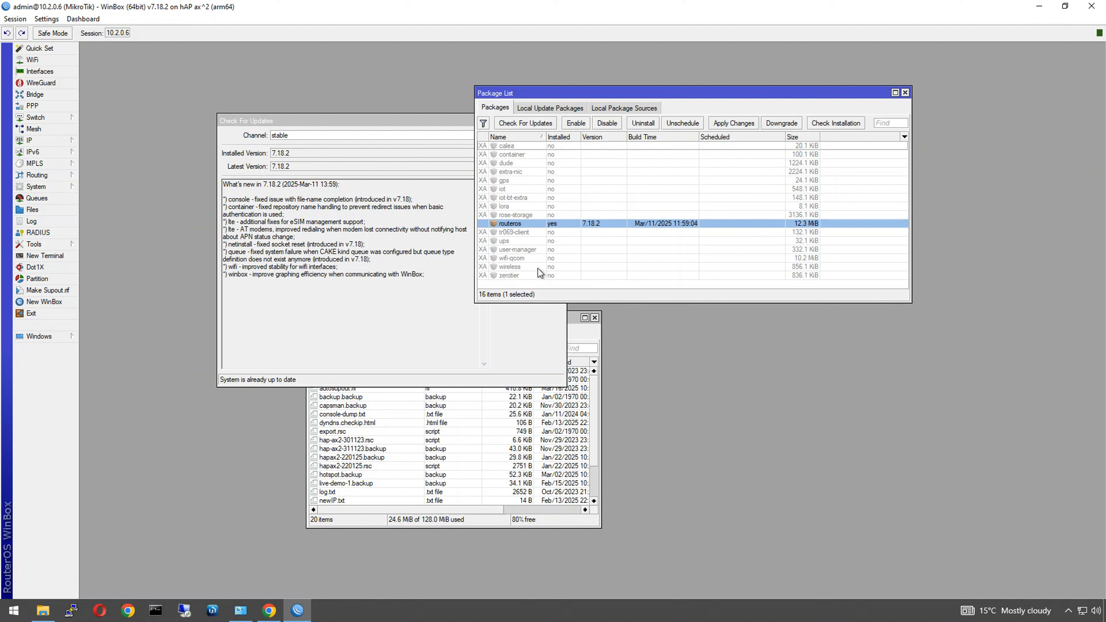
pyautogui.click(530, 259)
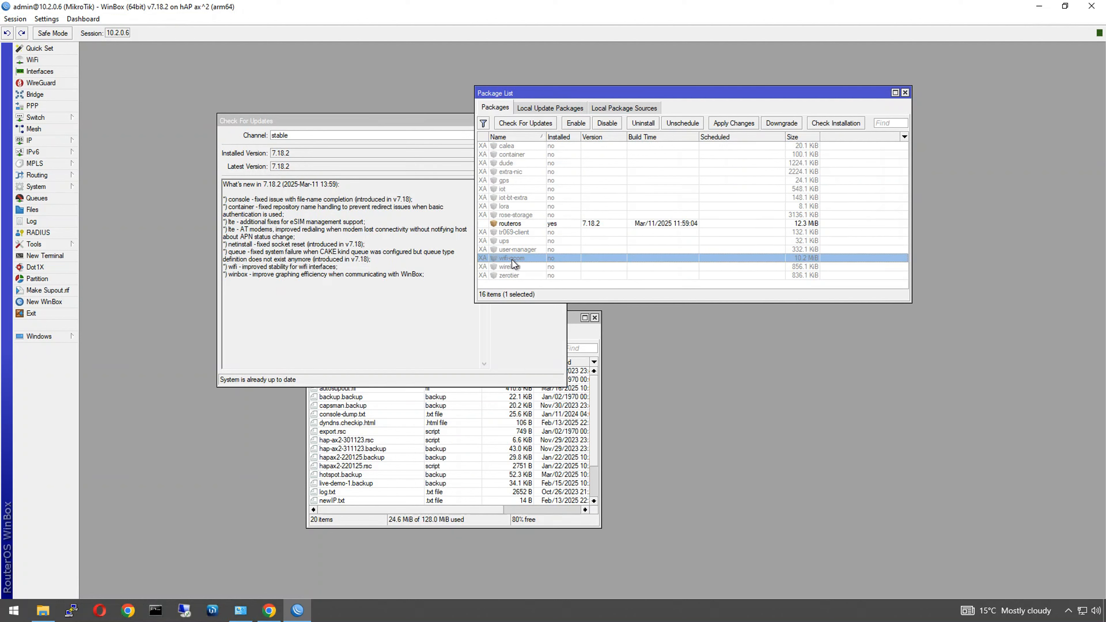
pyautogui.click(575, 123)
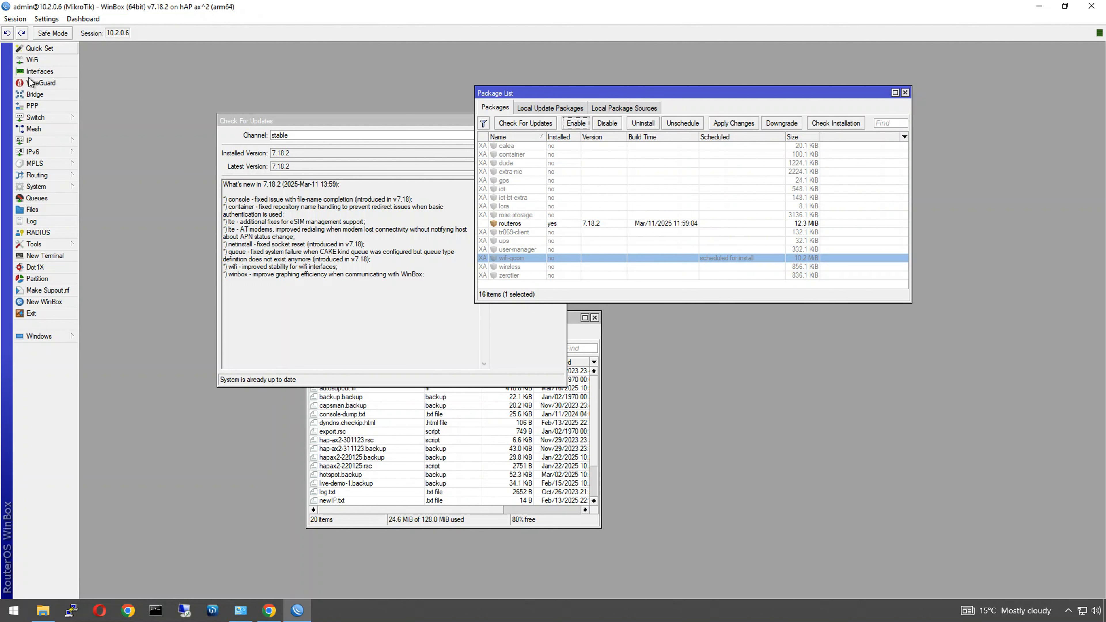
pyautogui.moveTo(286, 122); pyautogui.dragTo(204, 176)
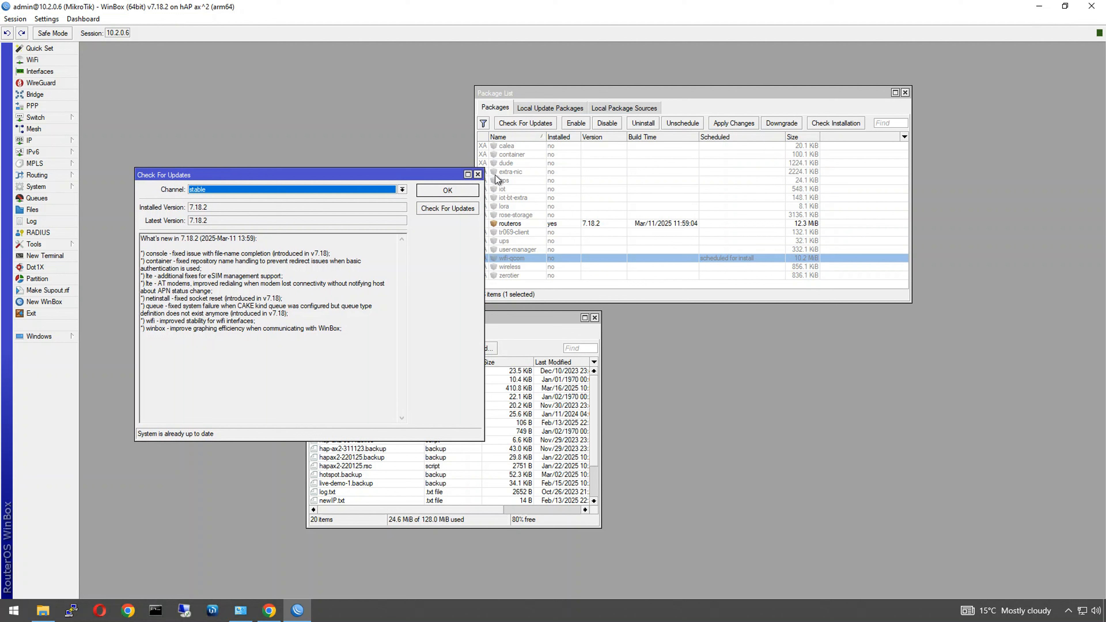
pyautogui.click(477, 175)
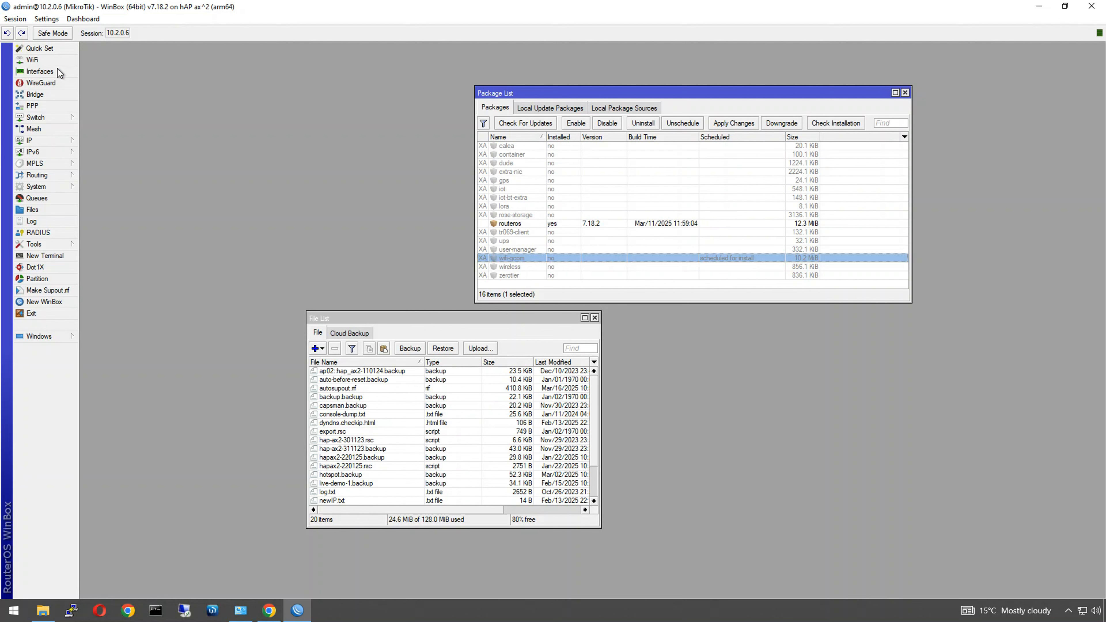
# Inspect the wifi-2G and wifi-5G interface flags, then view the RouterOS v7 downloads page in Chrome and minimize it
pyautogui.click(33, 59)
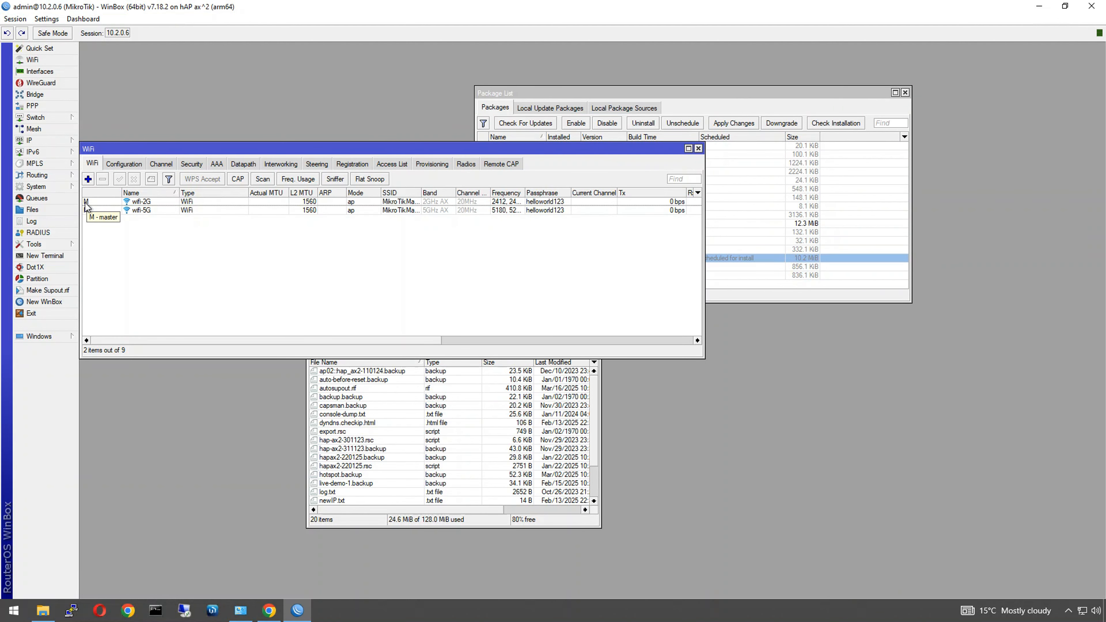
pyautogui.click(96, 211)
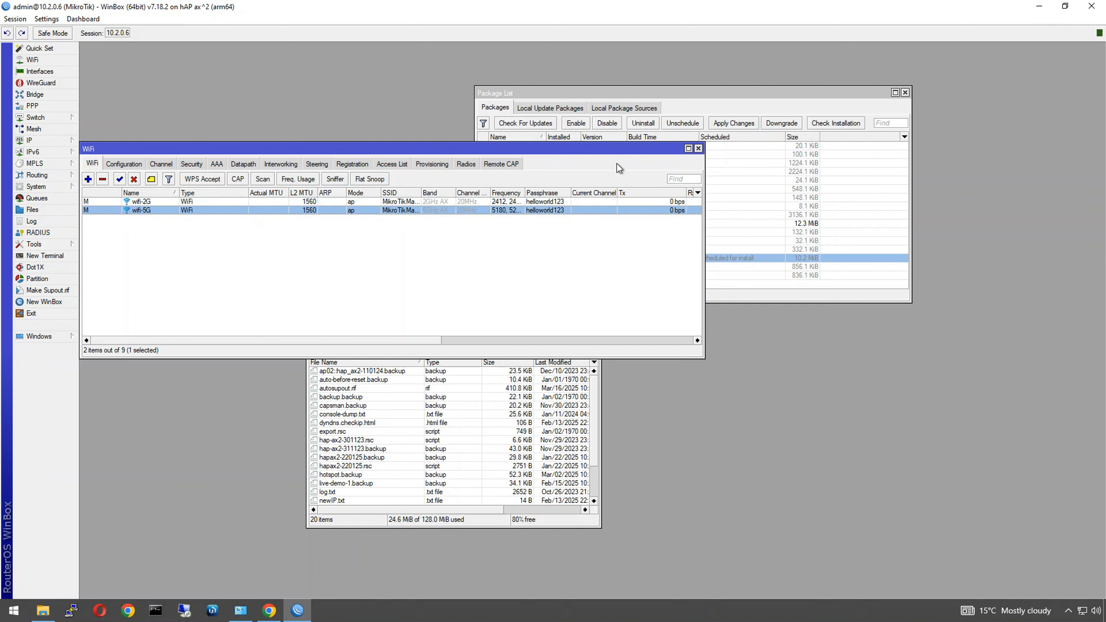
pyautogui.click(698, 148)
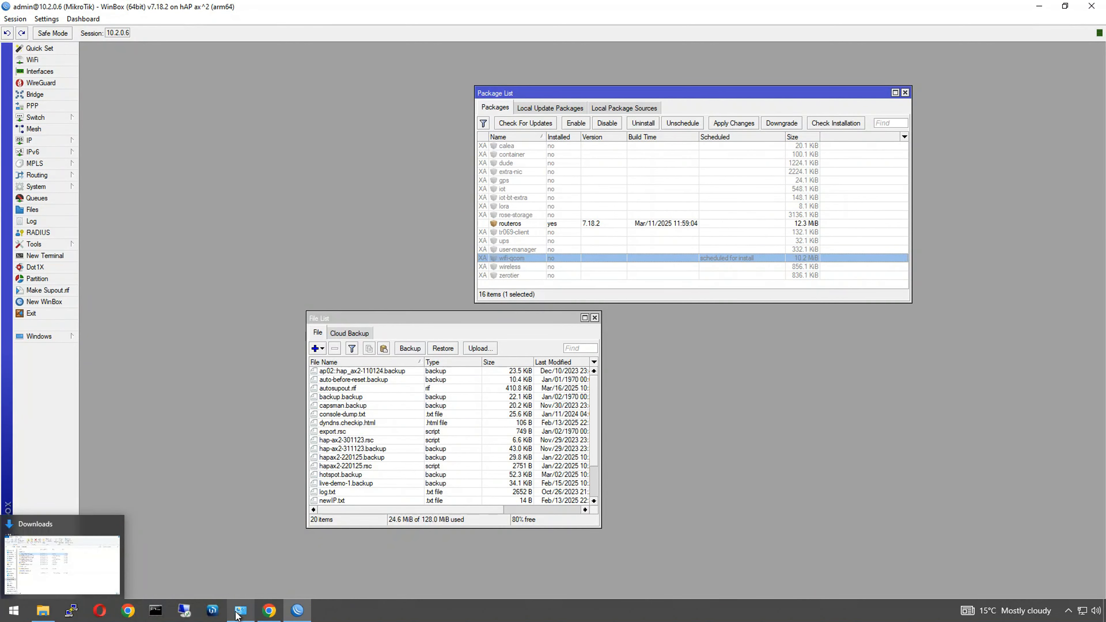
pyautogui.click(269, 610)
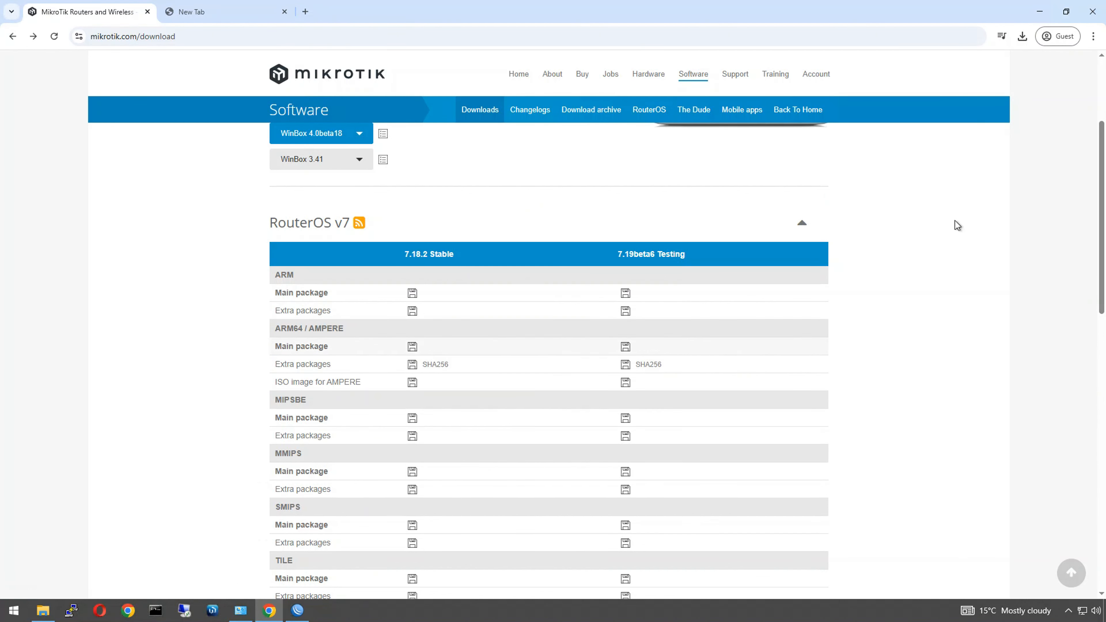
pyautogui.click(1039, 12)
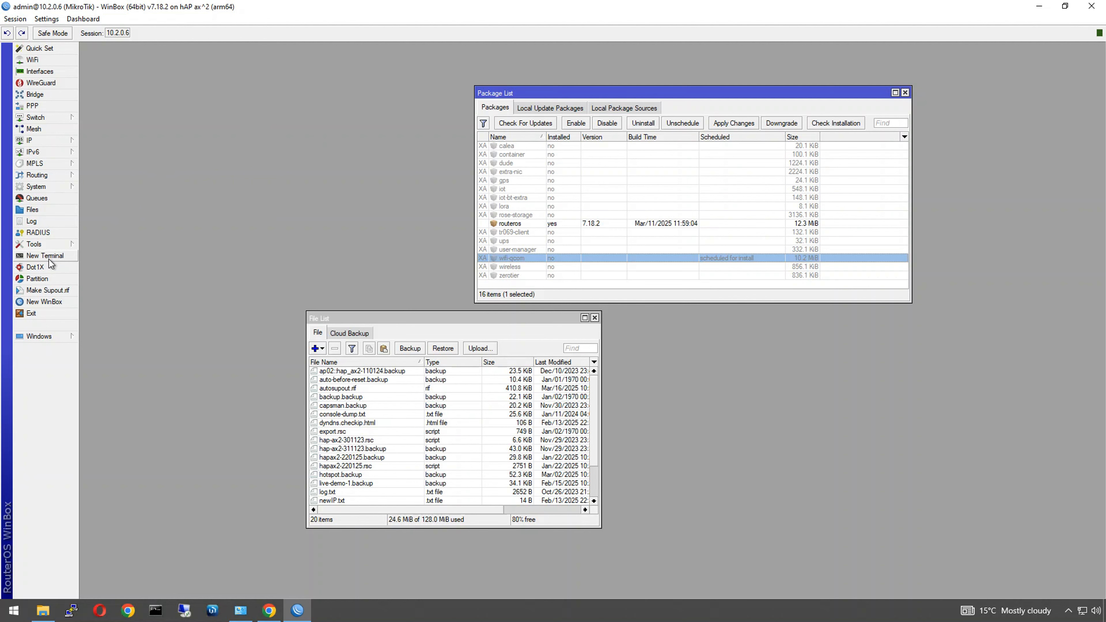
# Try to install the scheduled wifi-qcom package with a system reboot, moving the WinBox login window clear of the corner during reconnection
pyautogui.click(46, 187)
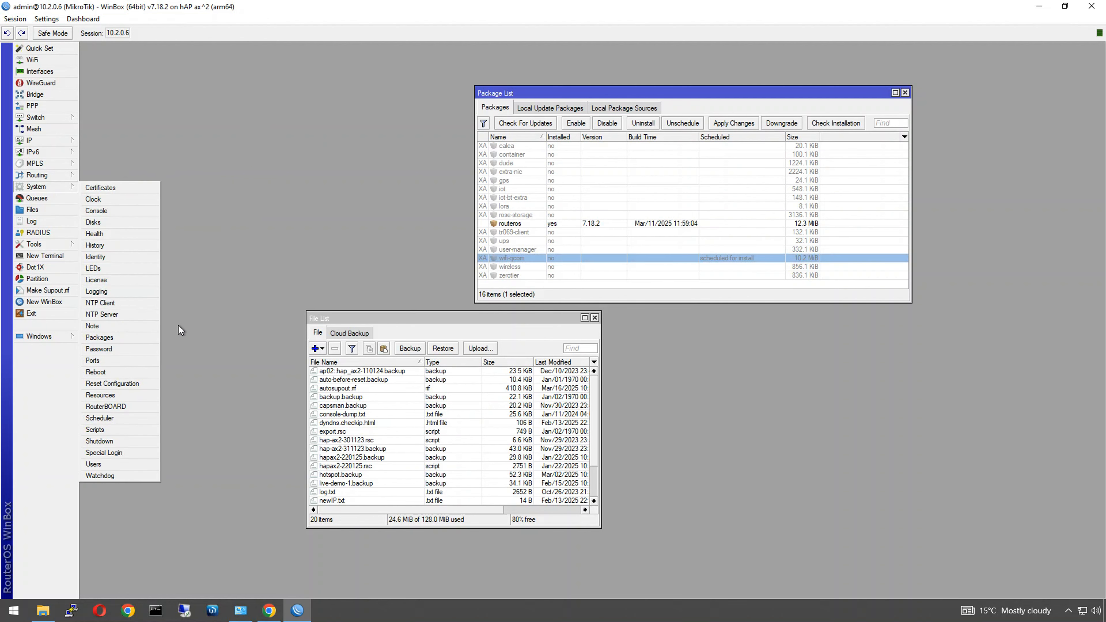
pyautogui.click(121, 372)
pyautogui.click(573, 316)
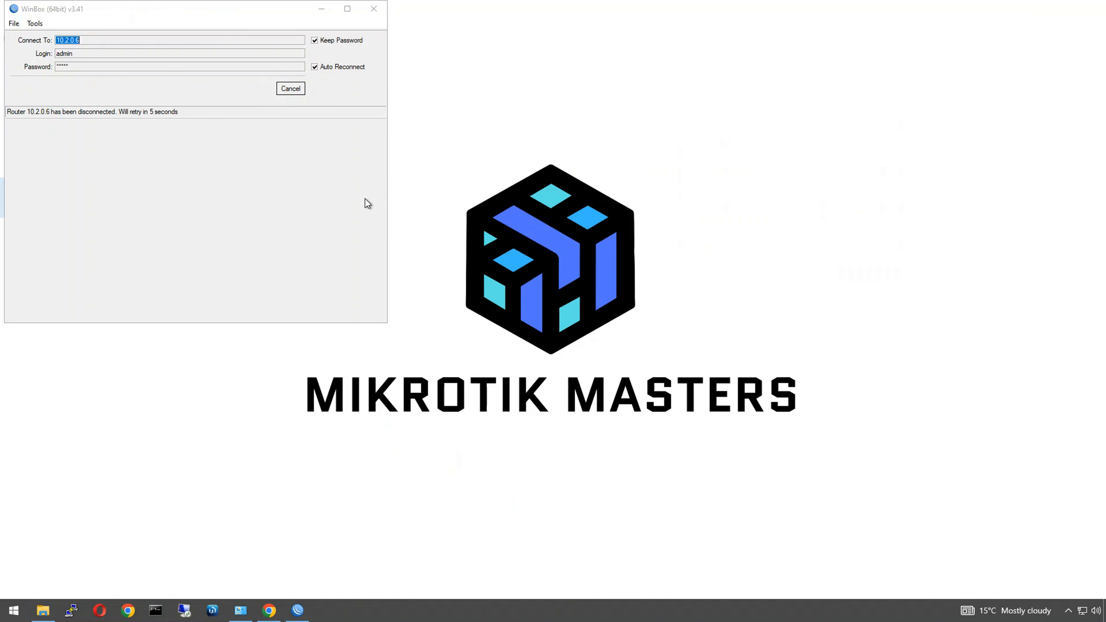
pyautogui.moveTo(237, 15); pyautogui.dragTo(458, 86)
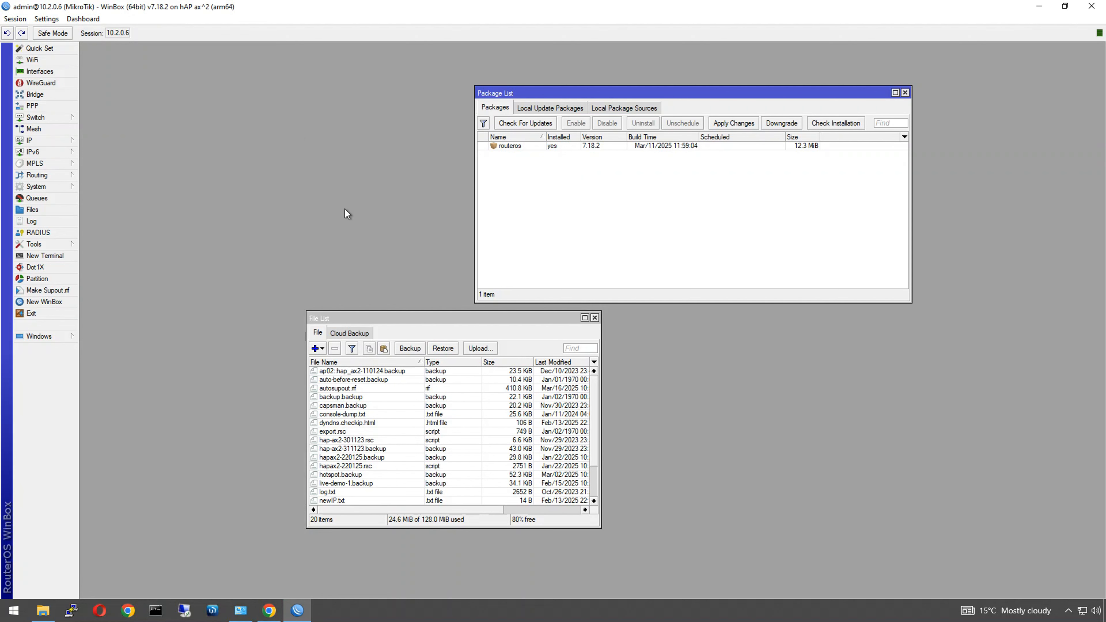
# Examine the Interface List and the WiFi interfaces after the reboot, and close both windows
pyautogui.click(37, 71)
pyautogui.click(32, 60)
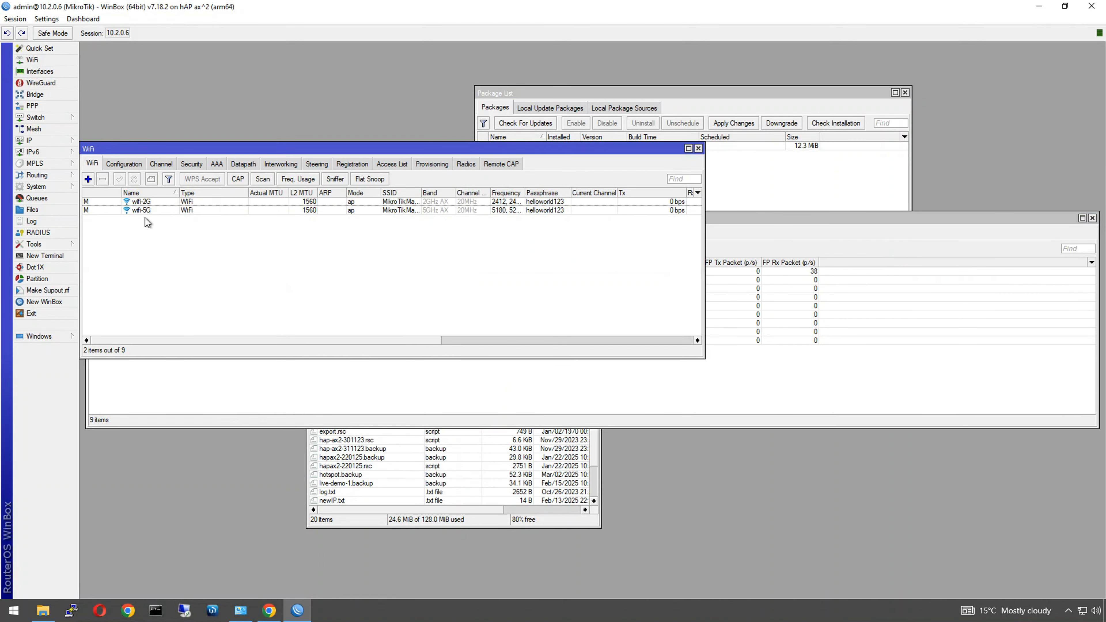
pyautogui.click(698, 148)
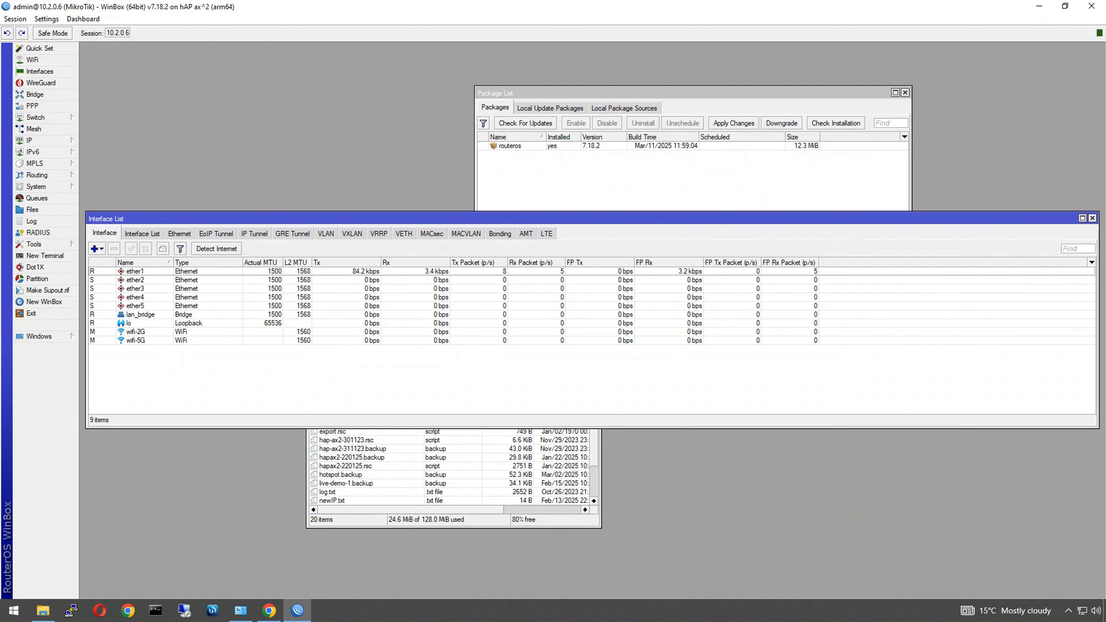
pyautogui.click(1091, 217)
# Schedule the wifi-qcom package for installation in the Package List and apply the changes with a confirmed reboot
pyautogui.click(491, 257)
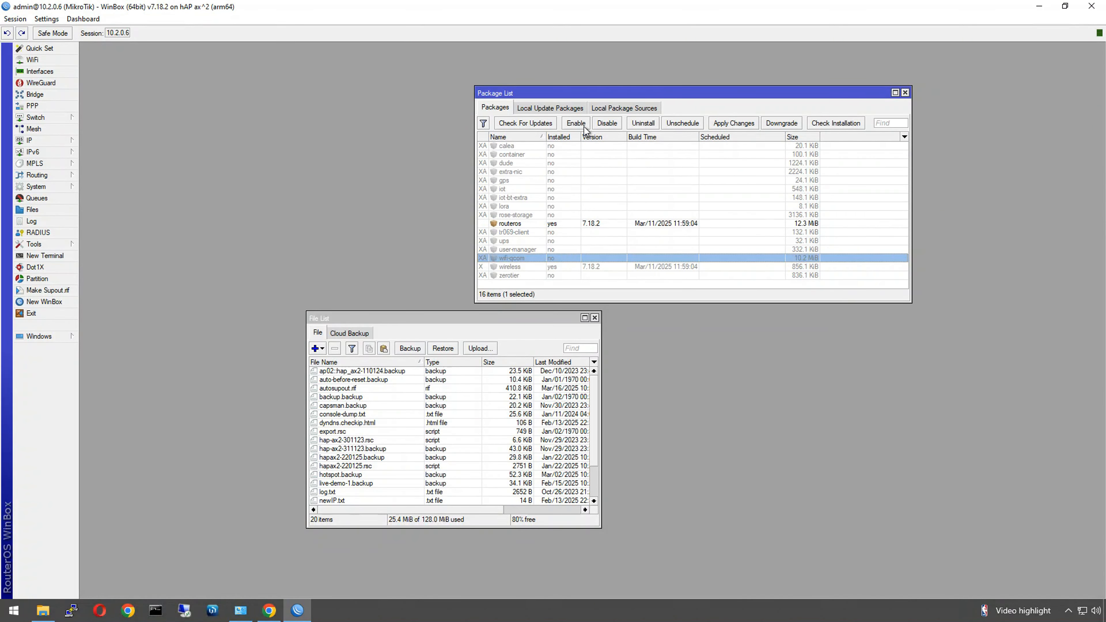
pyautogui.click(576, 124)
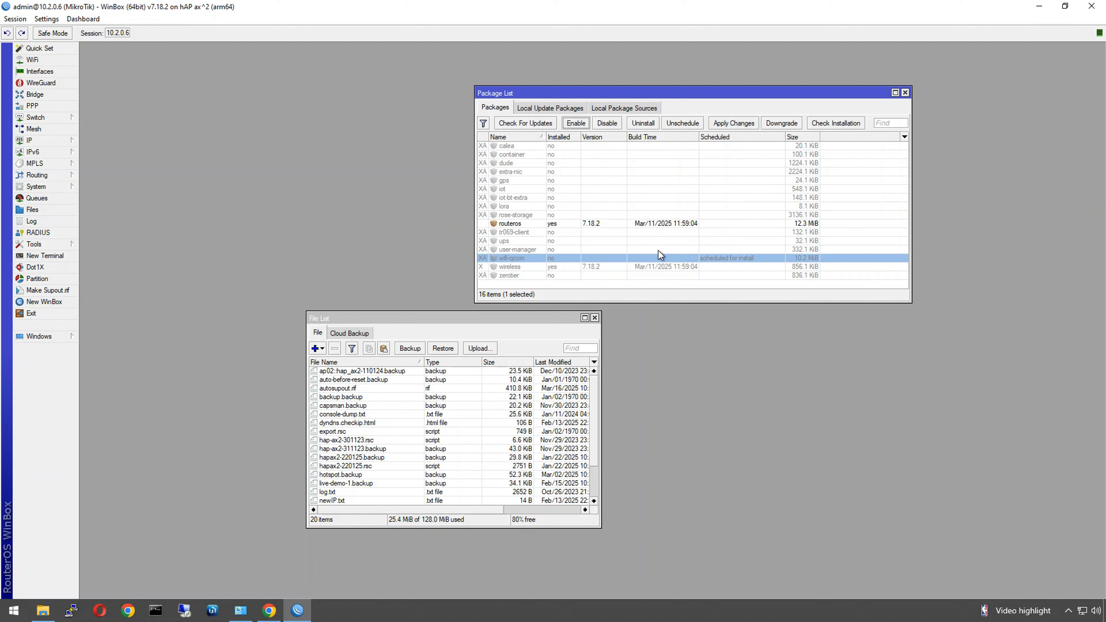
pyautogui.click(734, 123)
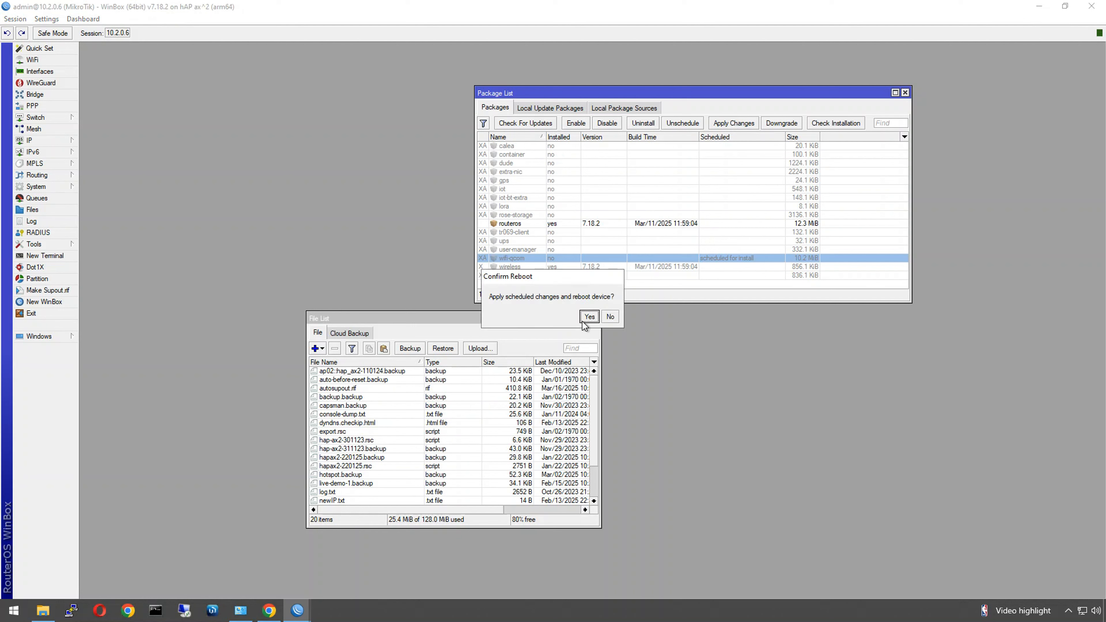
pyautogui.click(585, 320)
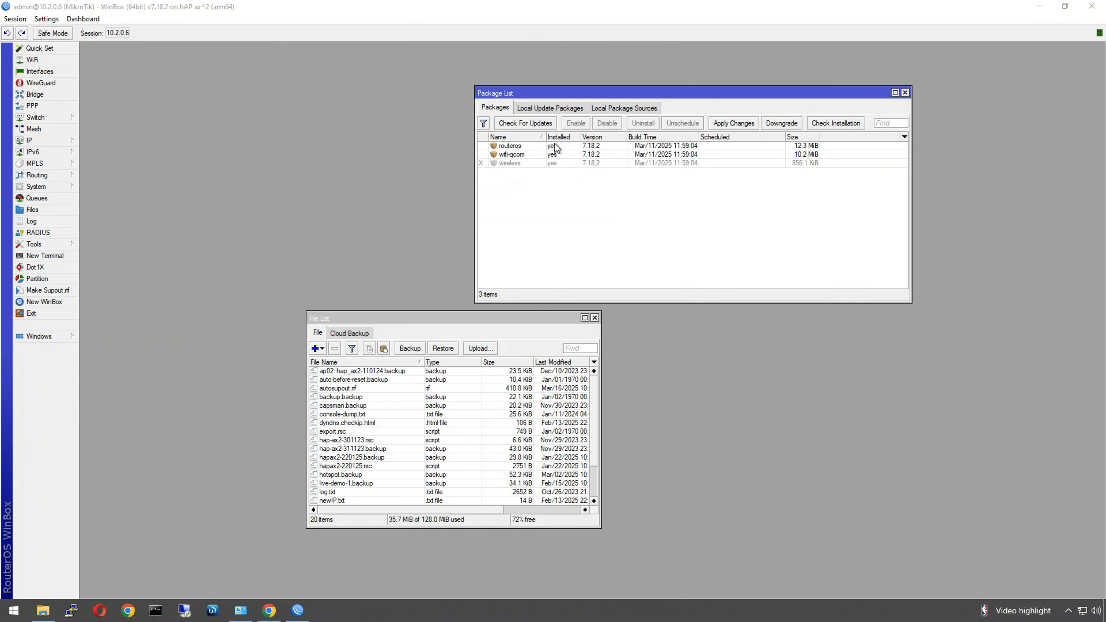
# Verify the wifi-qcom package and the wifi-2G and wifi-5G interfaces, then close the WiFi and Package List windows
pyautogui.click(568, 155)
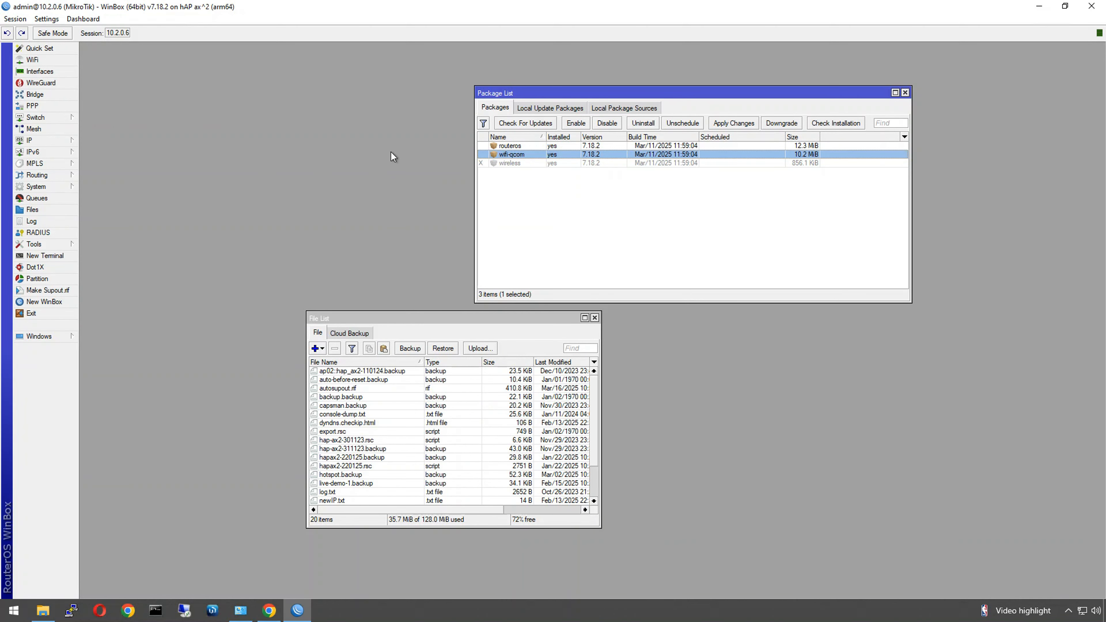
pyautogui.click(32, 60)
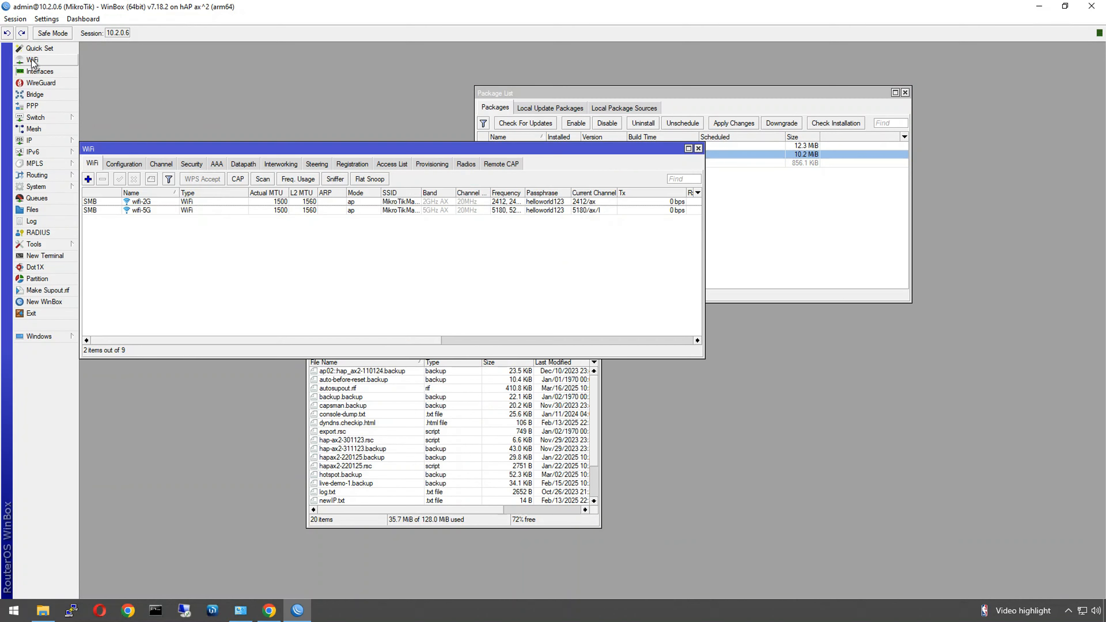
pyautogui.click(123, 211)
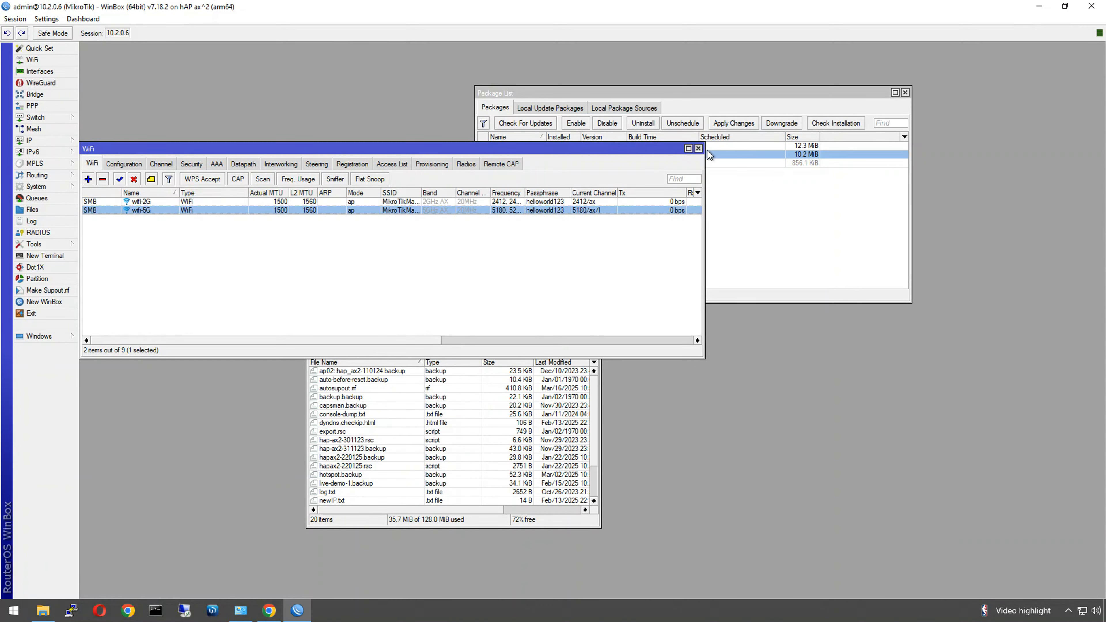
pyautogui.click(698, 148)
pyautogui.click(905, 92)
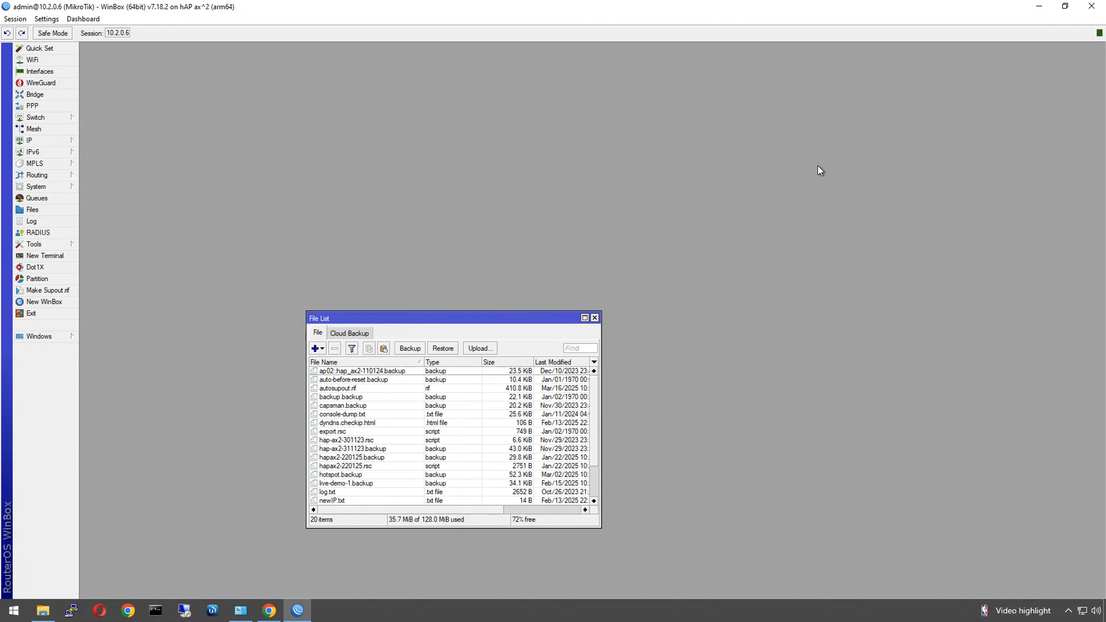